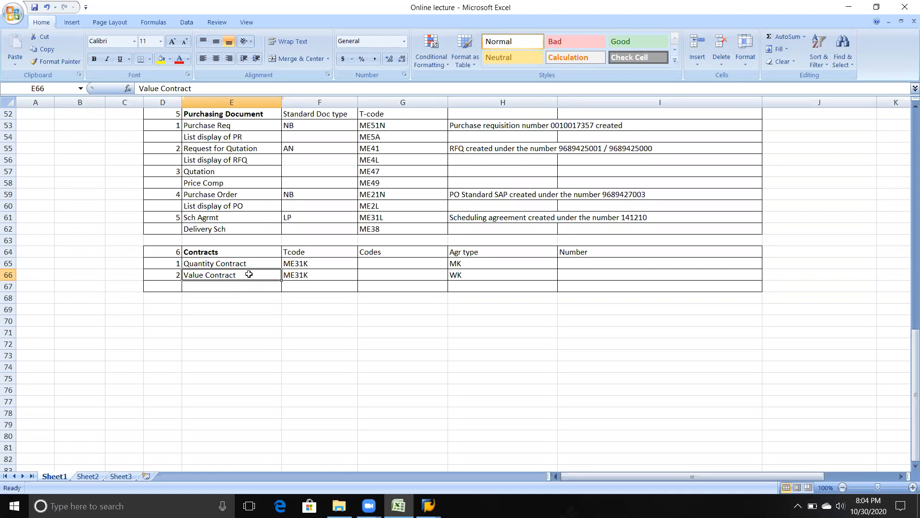
Step: Review the transaction codes and agreement types in the Contracts table and the document types in the Purchasing Document table
{"action": "left_click", "coordinate": [305, 267]}
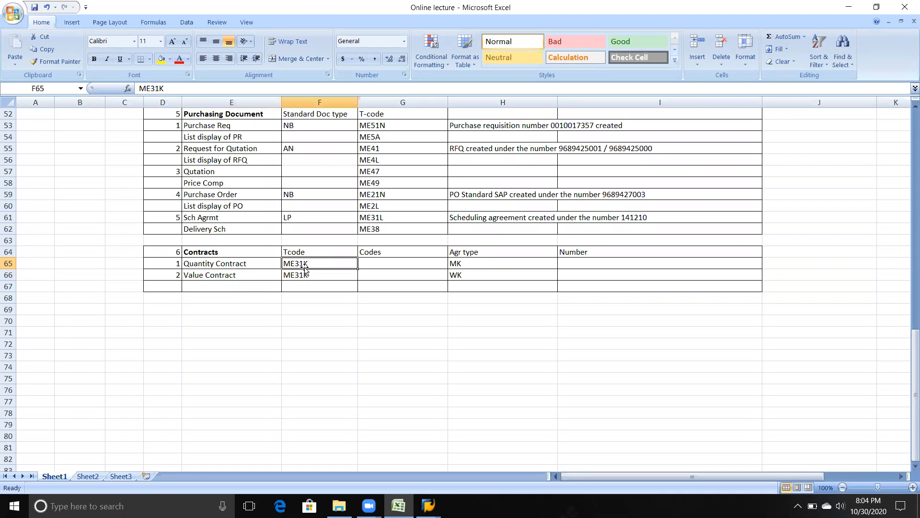
{"action": "left_click", "coordinate": [305, 276]}
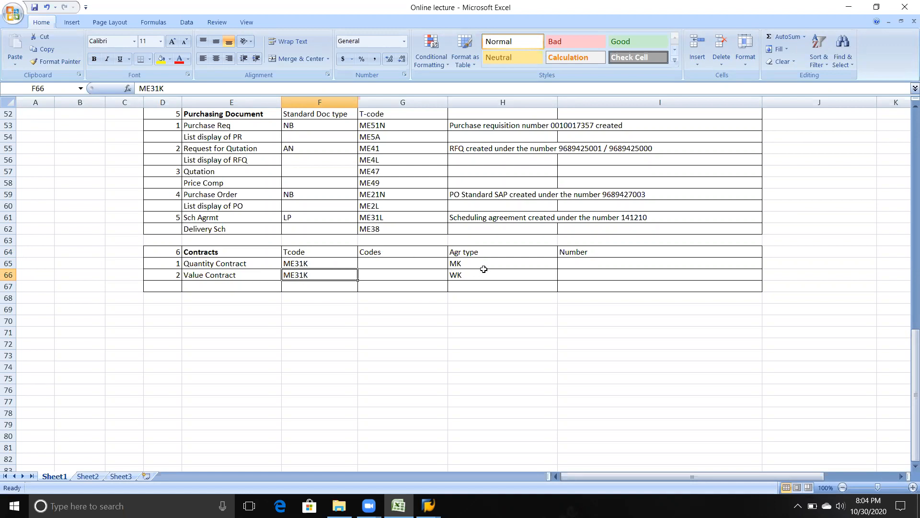
{"action": "left_click", "coordinate": [580, 4]}
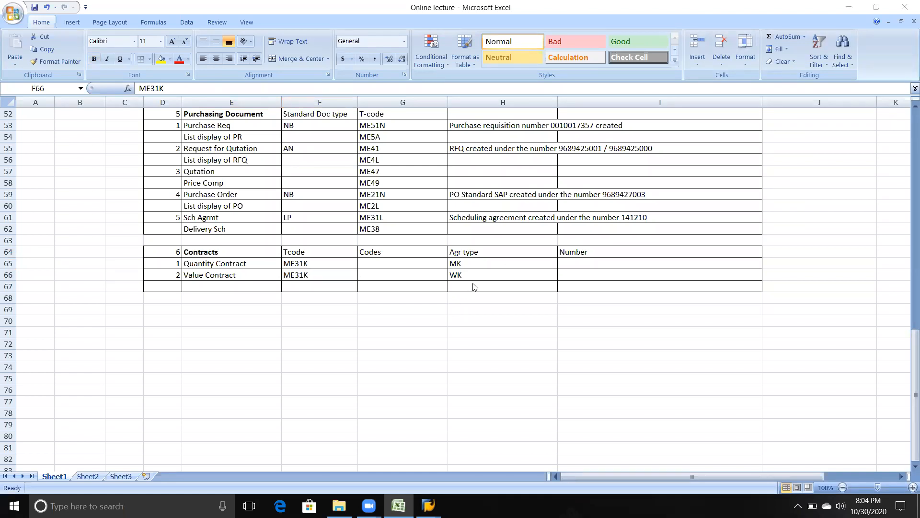
{"action": "left_click", "coordinate": [307, 275]}
{"action": "scroll", "coordinate": [307, 275], "scroll_direction": "up", "scroll_amount": 3}
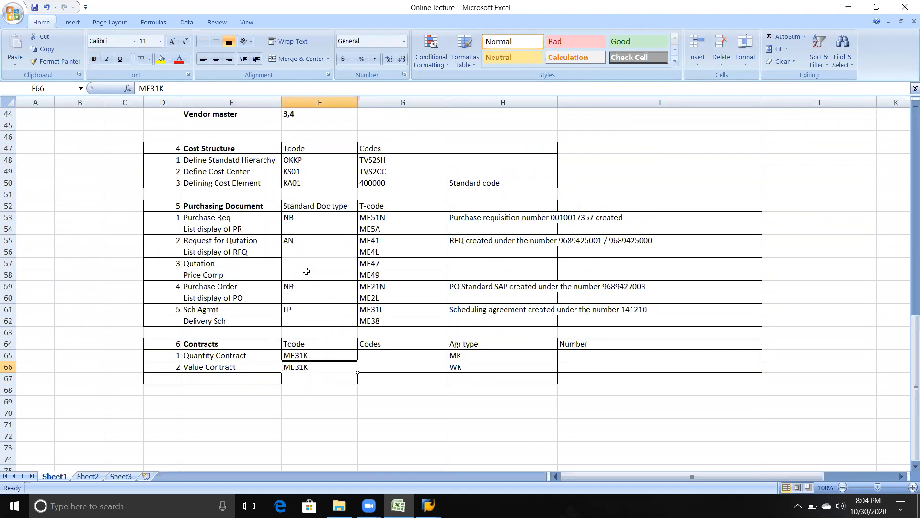
{"action": "left_click", "coordinate": [268, 214]}
{"action": "left_click", "coordinate": [291, 217]}
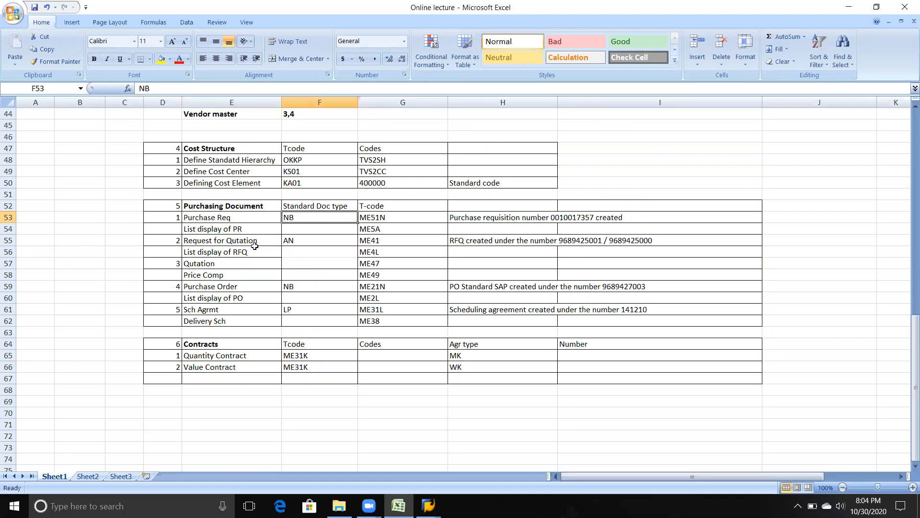
{"action": "left_click", "coordinate": [291, 243]}
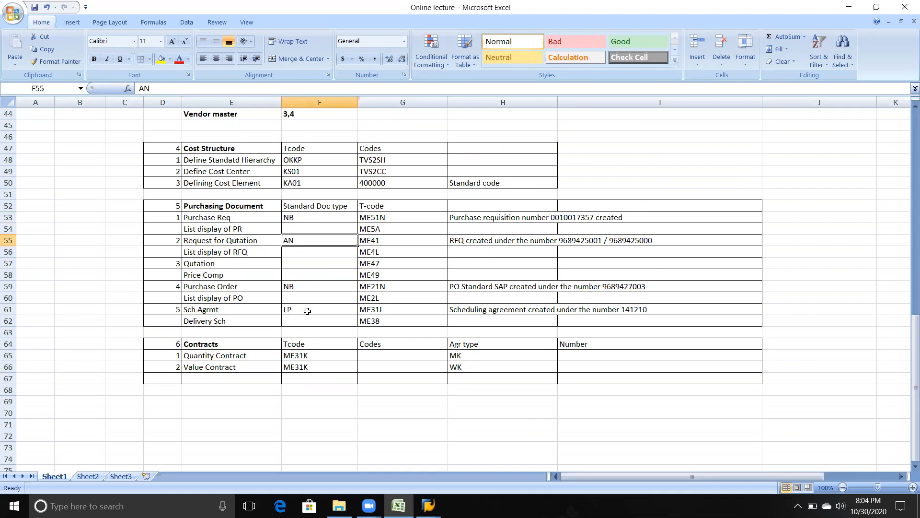
{"action": "left_click", "coordinate": [483, 352]}
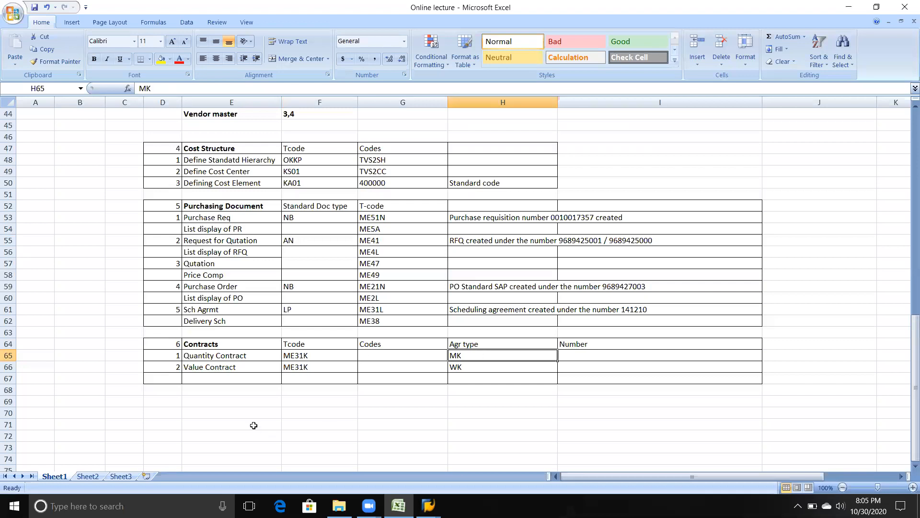
Step: Add a new section heading in row 69 with number 7 in column D and "Automatic PO" in column E
{"action": "left_click", "coordinate": [176, 403]}
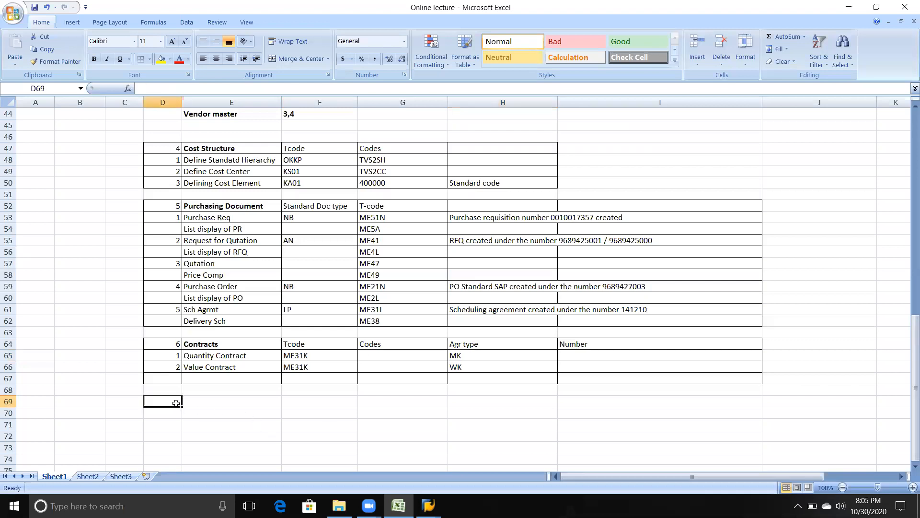
{"action": "key", "text": "Right"}
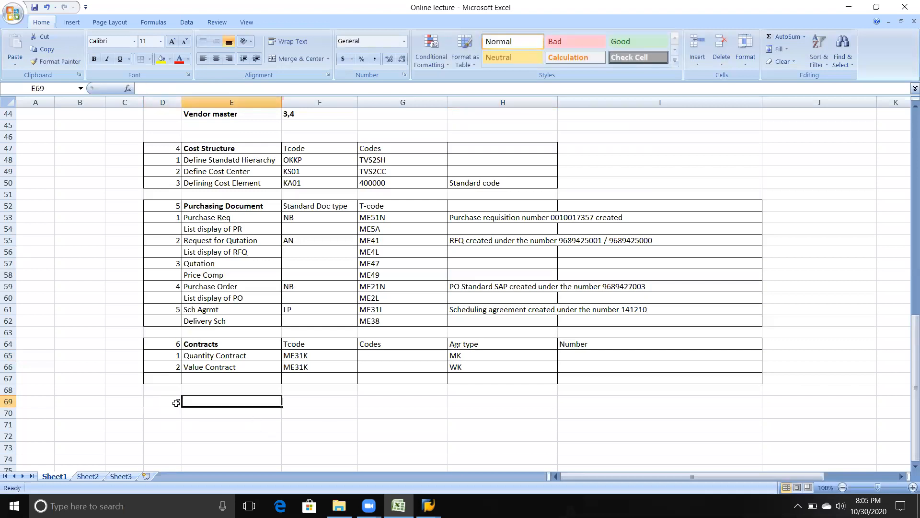
{"action": "type", "text": "Auto"}
{"action": "key", "text": "BackSpace"}
{"action": "type", "text": "M"}
{"action": "key", "text": "BackSpace"}
{"action": "type", "text": "ma"}
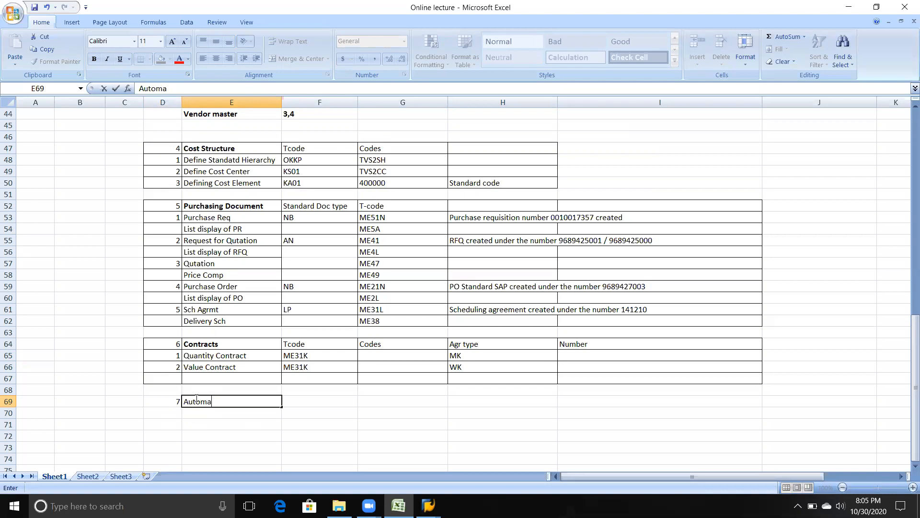
{"action": "type", "text": "tic PO"}
Step: Apply all borders to the Automatic PO heading cells D69:E69
{"action": "left_click_drag", "start_coordinate": [154, 401], "coordinate": [197, 400]}
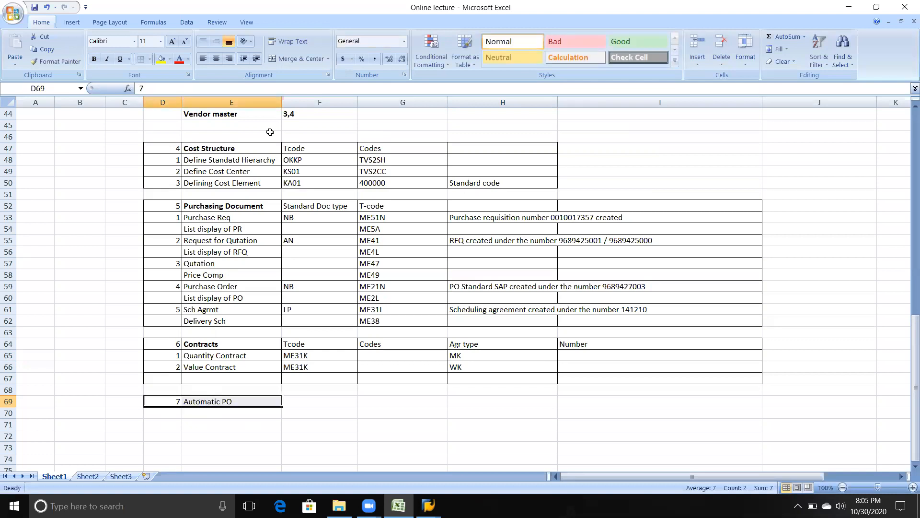
{"action": "left_click", "coordinate": [150, 60]}
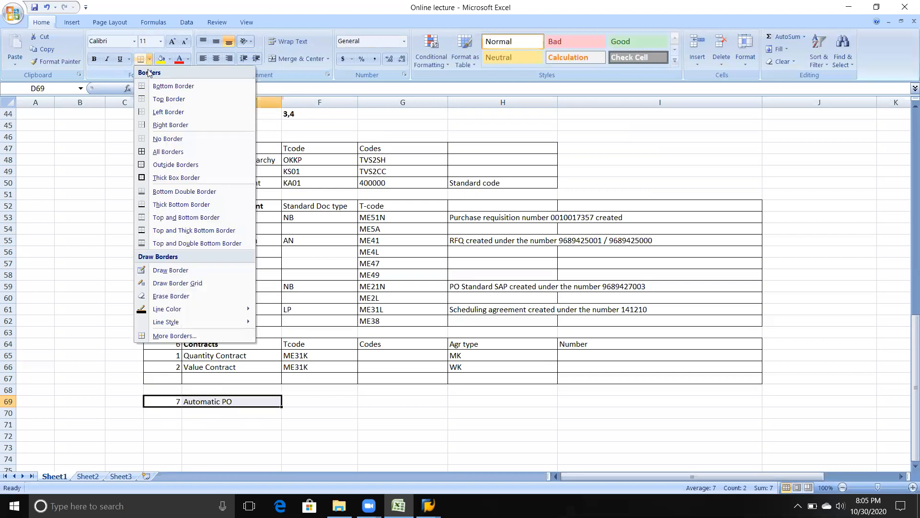
{"action": "left_click", "coordinate": [159, 156]}
{"action": "left_click", "coordinate": [203, 427]}
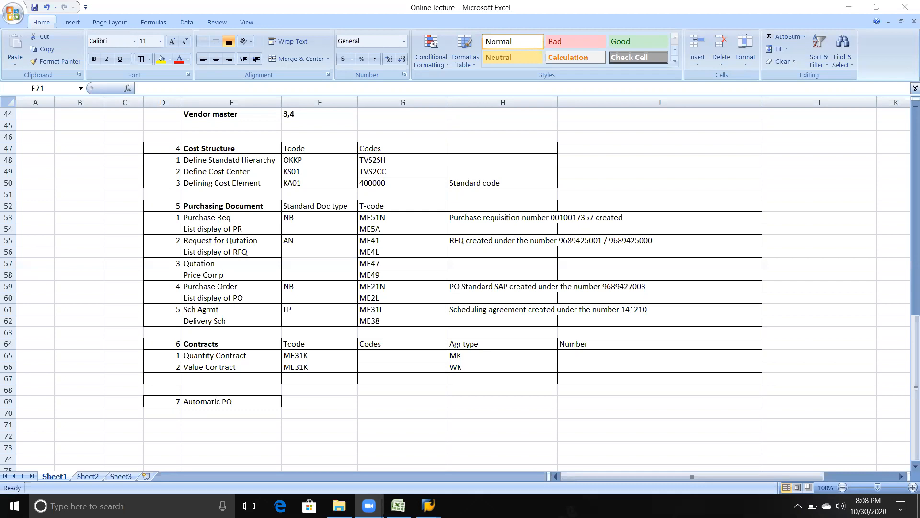
Step: Check the quantity contract's transaction code and agreement type in the Contracts table
{"action": "left_click", "coordinate": [889, 14]}
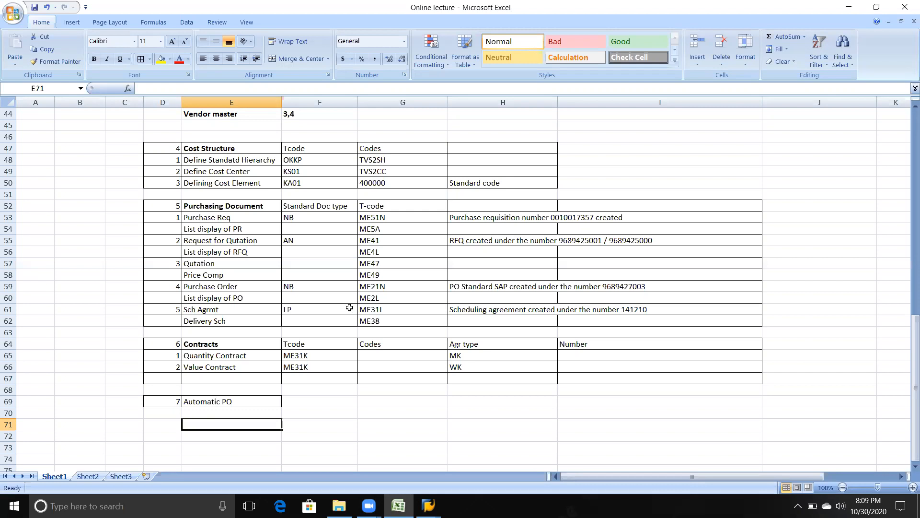
{"action": "left_click", "coordinate": [234, 365]}
{"action": "left_click", "coordinate": [232, 355]}
{"action": "left_click", "coordinate": [305, 355]}
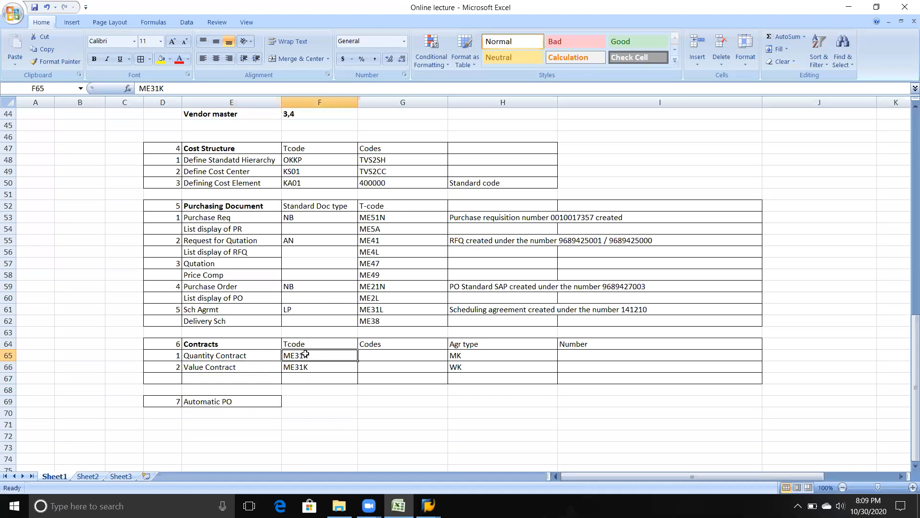
{"action": "left_click", "coordinate": [472, 357]}
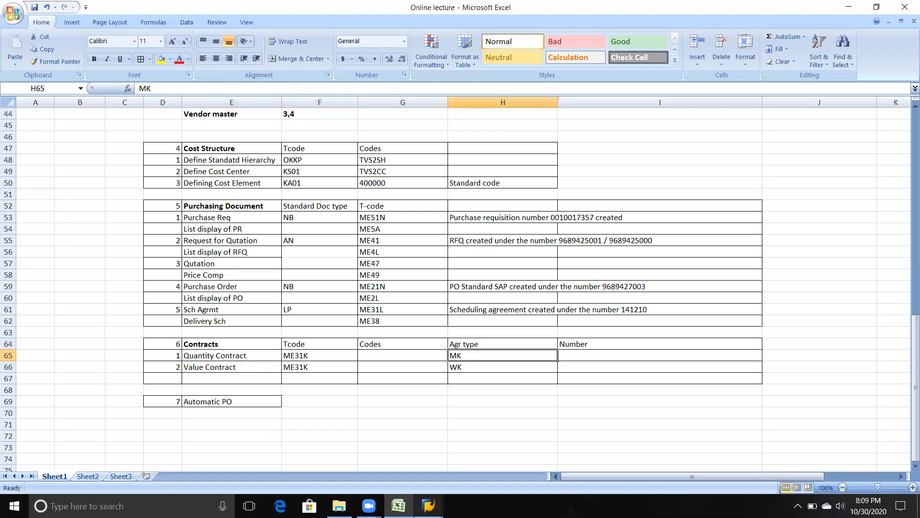
Step: Switch to SAP, open contract creation under Logistics, Materials Management, Purchasing, Outline Agreement, Contract, and check its transaction code
{"action": "left_click", "coordinate": [428, 505]}
{"action": "left_click", "coordinate": [469, 459]}
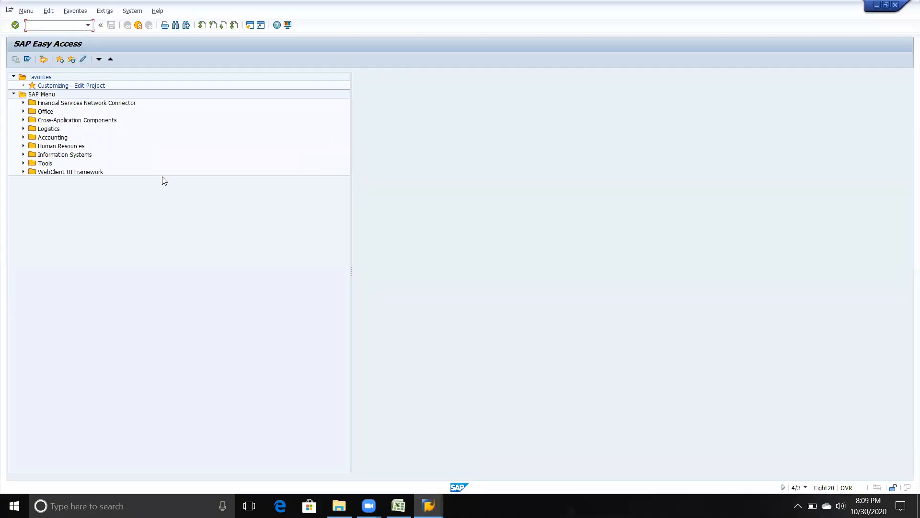
{"action": "left_click", "coordinate": [23, 130]}
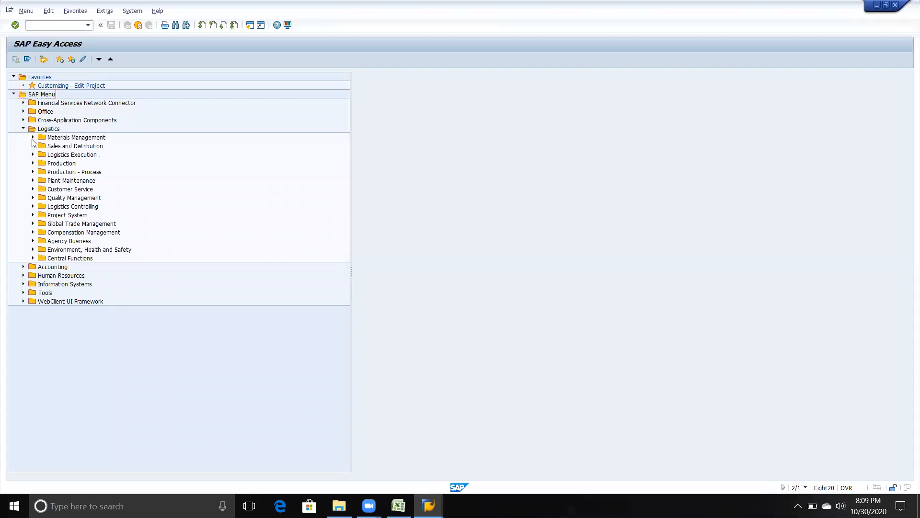
{"action": "left_click", "coordinate": [33, 138]}
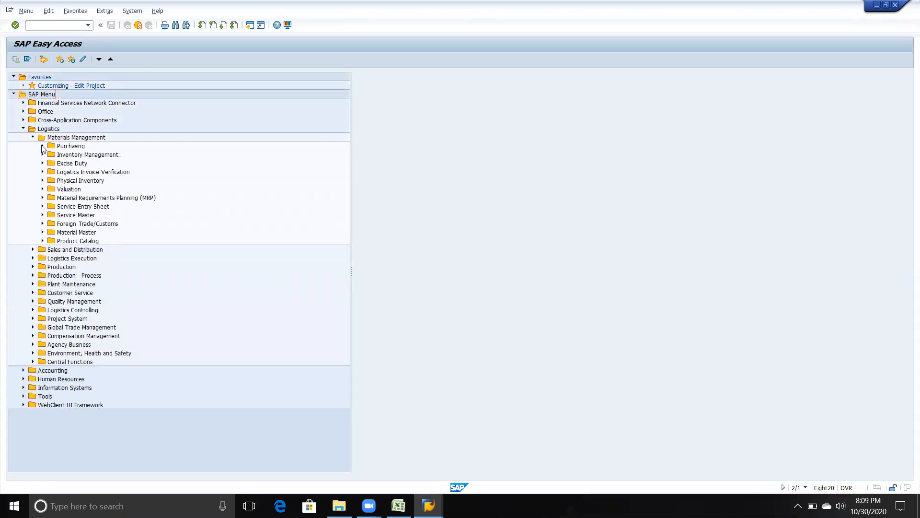
{"action": "left_click", "coordinate": [42, 145]}
{"action": "left_click", "coordinate": [43, 146]}
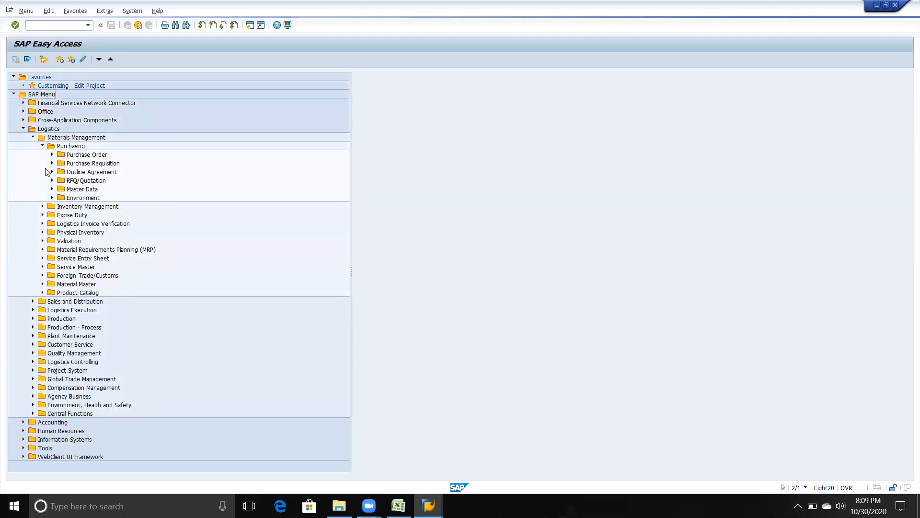
{"action": "left_click", "coordinate": [52, 172]}
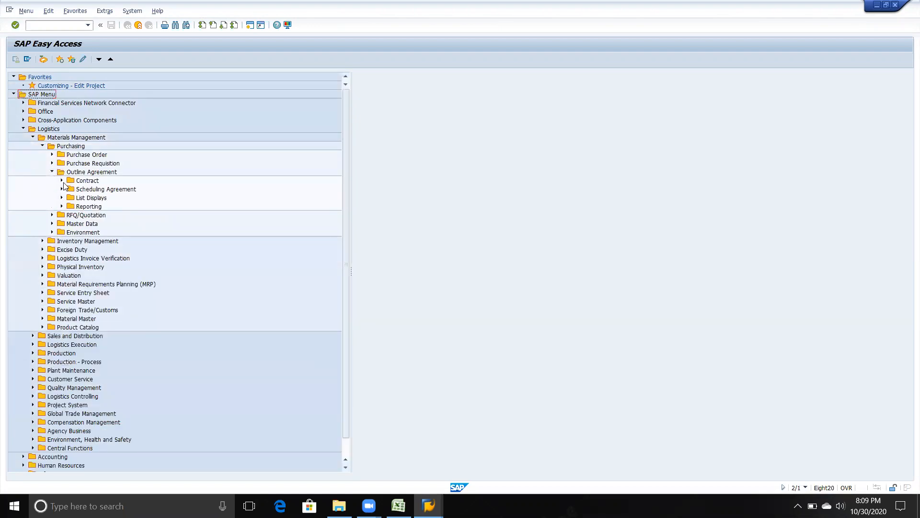
{"action": "left_click", "coordinate": [62, 180]}
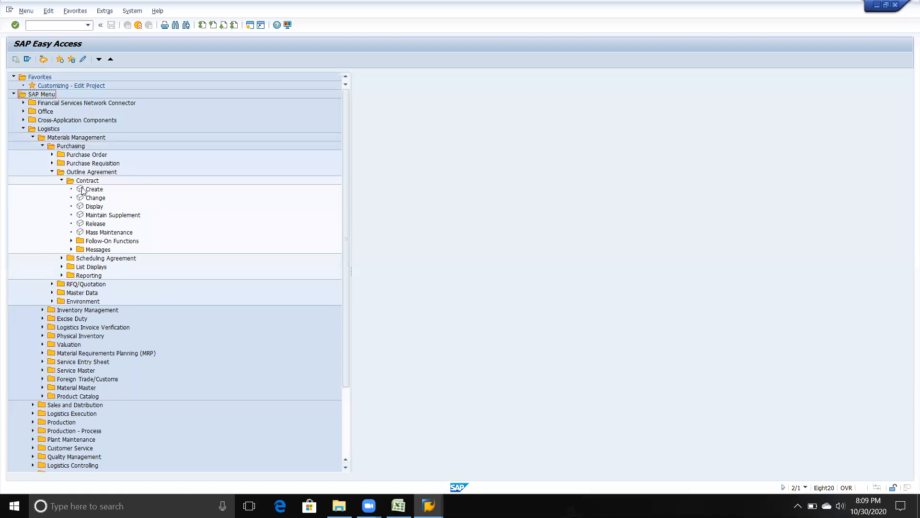
{"action": "double_click", "coordinate": [92, 190]}
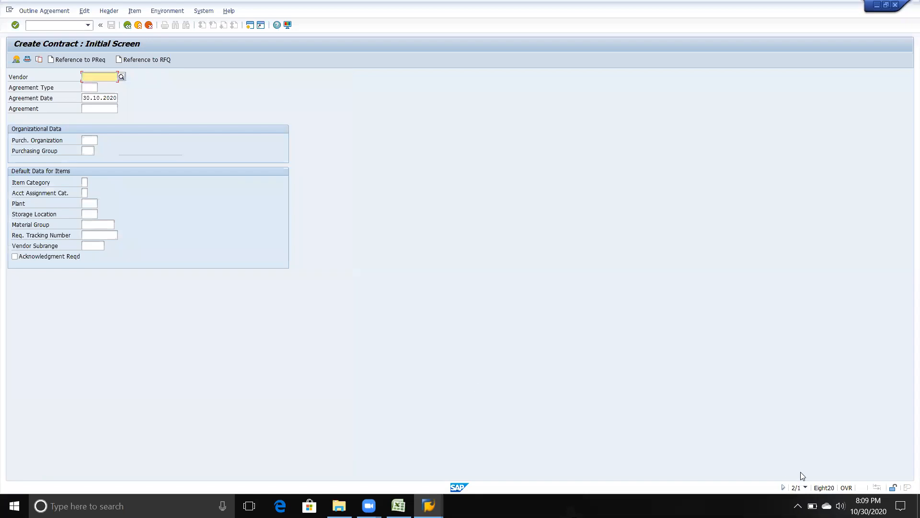
{"action": "left_click", "coordinate": [806, 488]}
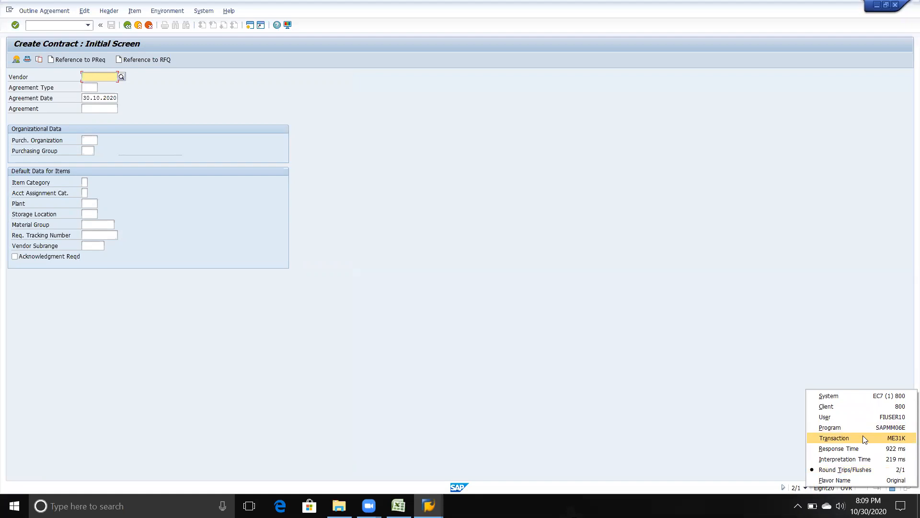
{"action": "left_click", "coordinate": [522, 330]}
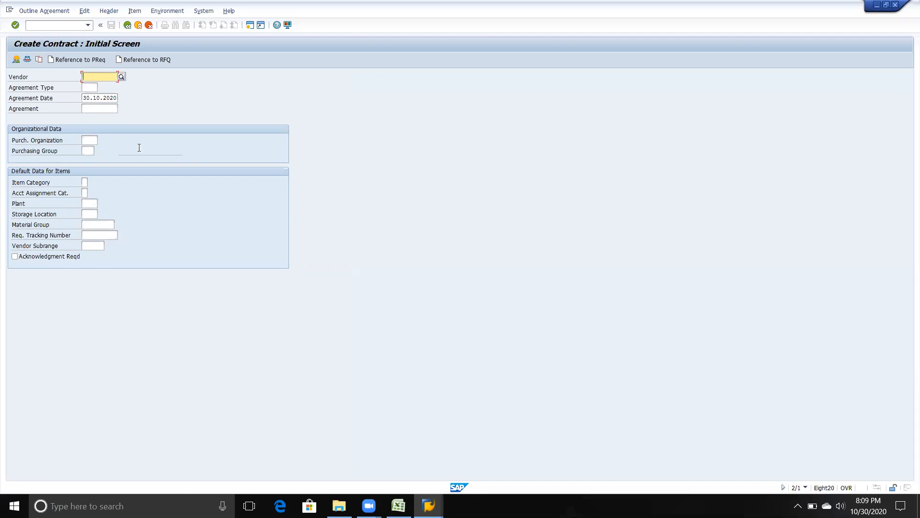
Step: Search the vendors by company code TVS2 and choose TATA STEAL TVS2 as the contract's vendor
{"action": "left_click", "coordinate": [122, 77]}
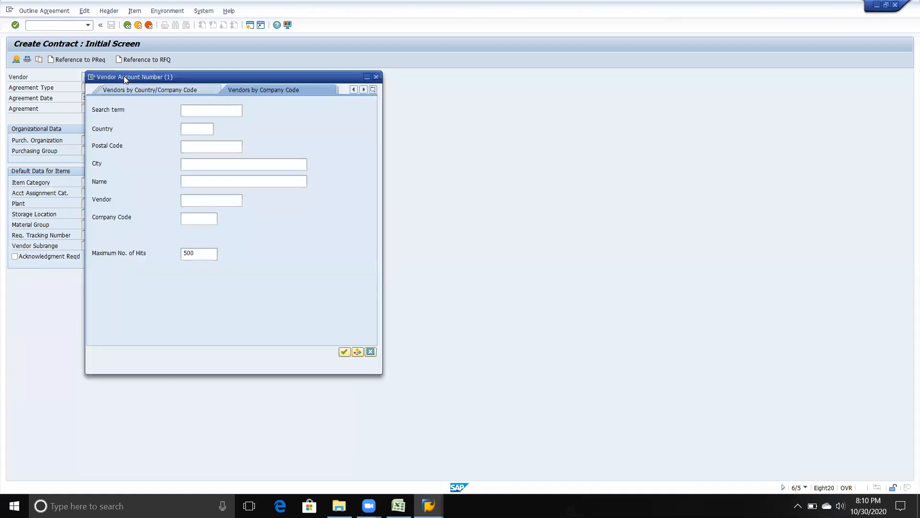
{"action": "left_click", "coordinate": [205, 203]}
{"action": "type", "text": "tv"}
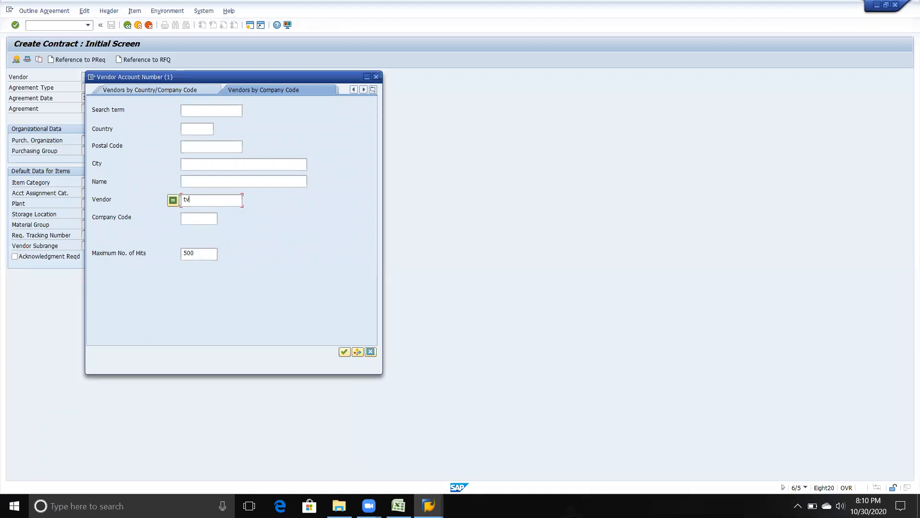
{"action": "key", "text": "BackSpace"}
{"action": "left_click", "coordinate": [202, 216]}
{"action": "type", "text": "tvs"}
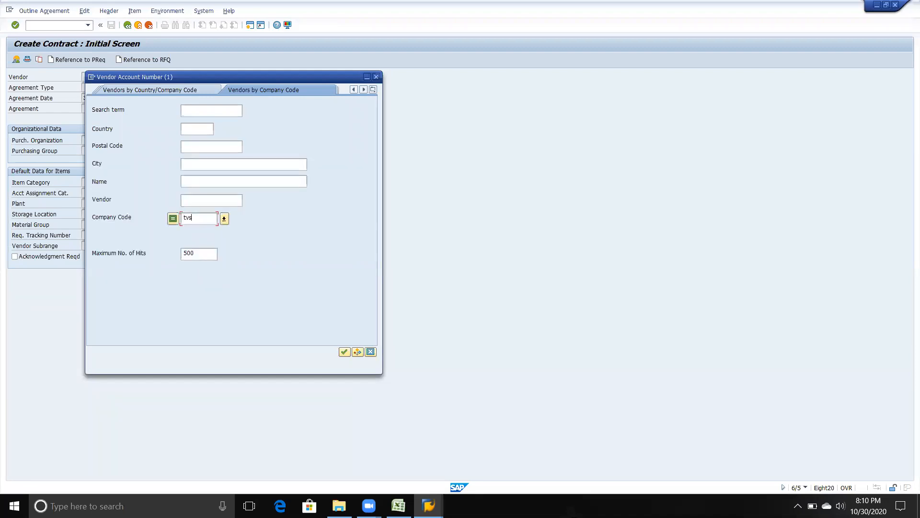
{"action": "type", "text": "32"}
{"action": "key", "text": "Return"}
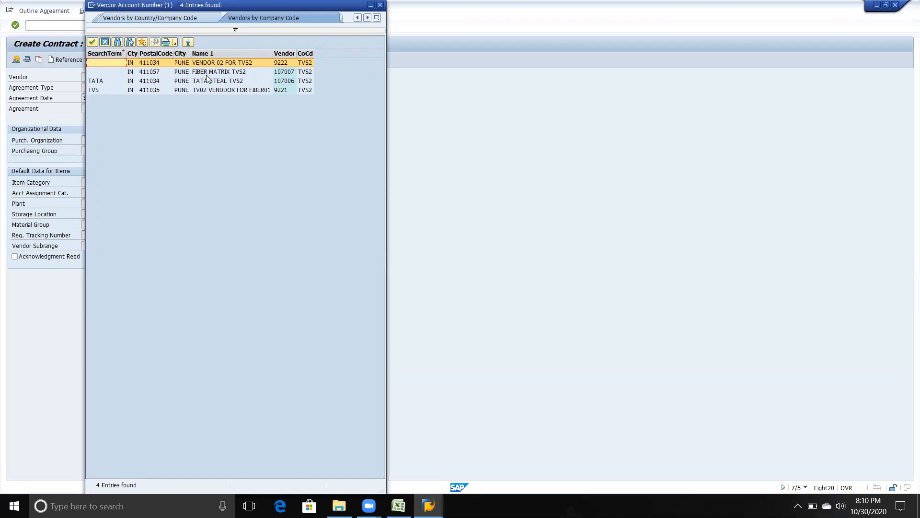
{"action": "left_click", "coordinate": [208, 81]}
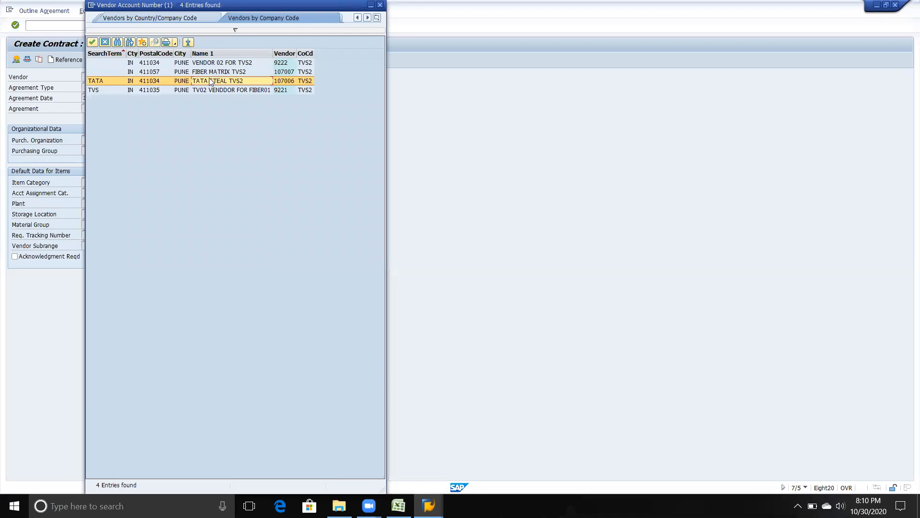
{"action": "double_click", "coordinate": [209, 81]}
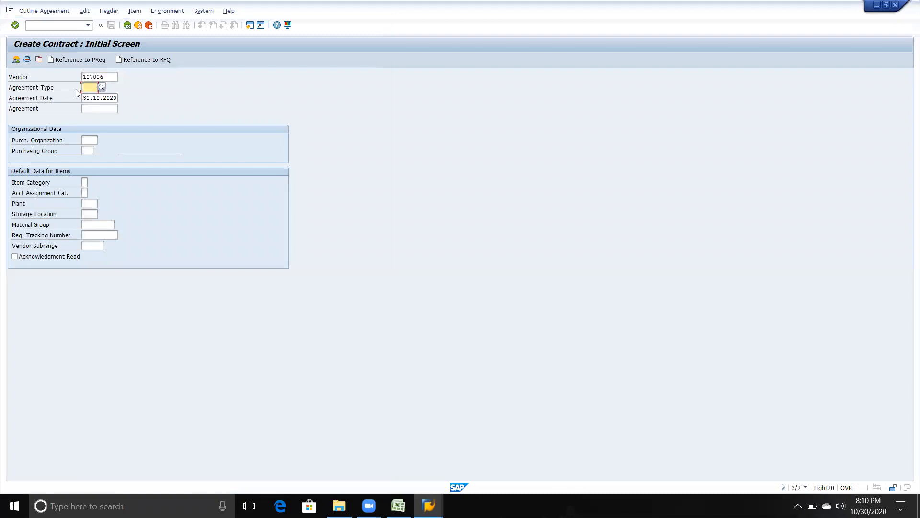
Step: Check the agreement types for quantity and value contracts in the Excel Contracts table, and return to SAP
{"action": "key", "text": "alt+Tab"}
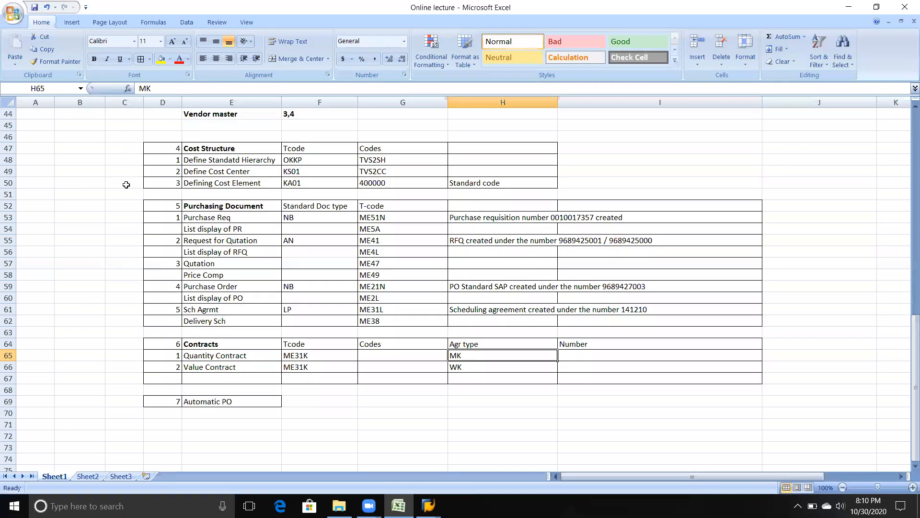
{"action": "left_click", "coordinate": [232, 346]}
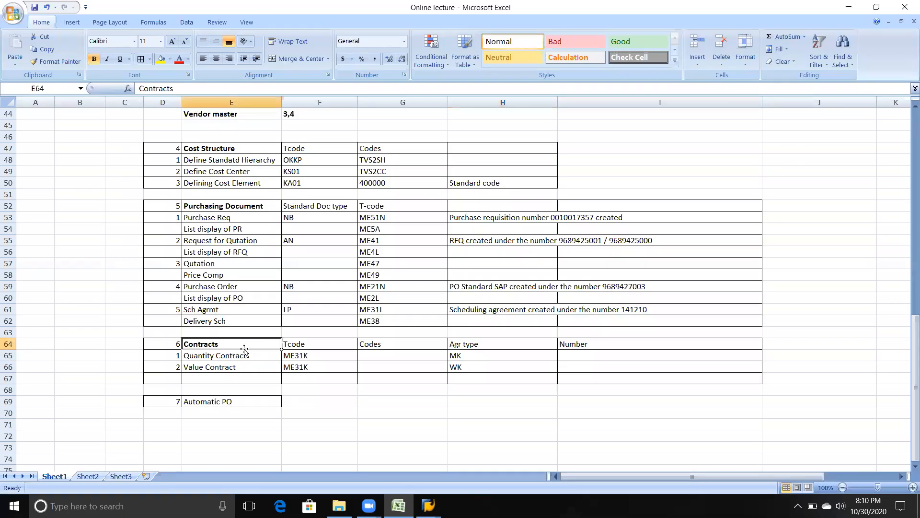
{"action": "left_click", "coordinate": [496, 362]}
{"action": "key", "text": "alt+Tab"}
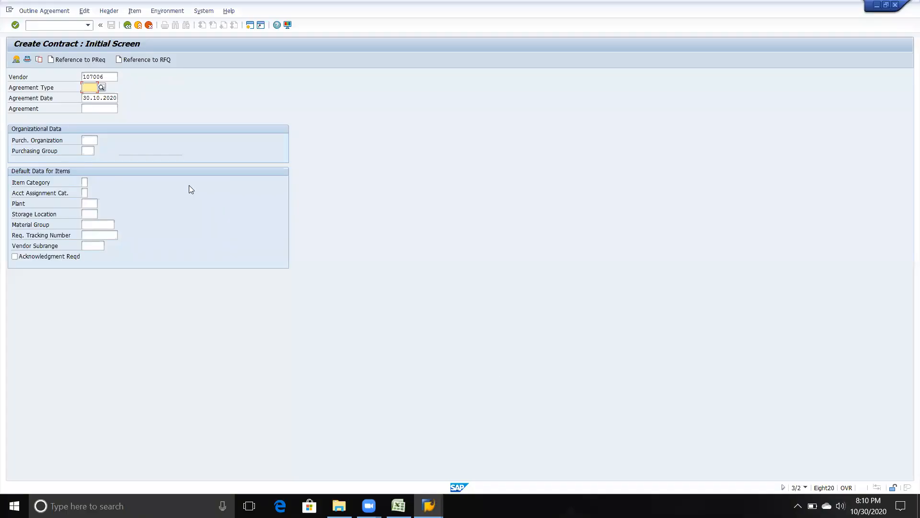
Step: Look up the available agreement types and choose MK (Quantity contract) for the new contract
{"action": "left_click", "coordinate": [100, 87]}
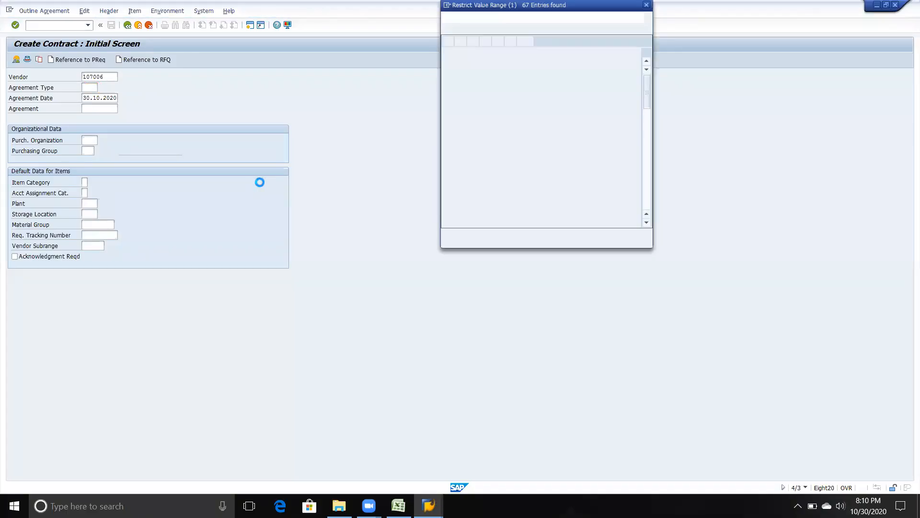
{"action": "scroll", "coordinate": [514, 240], "scroll_direction": "down", "scroll_amount": 2}
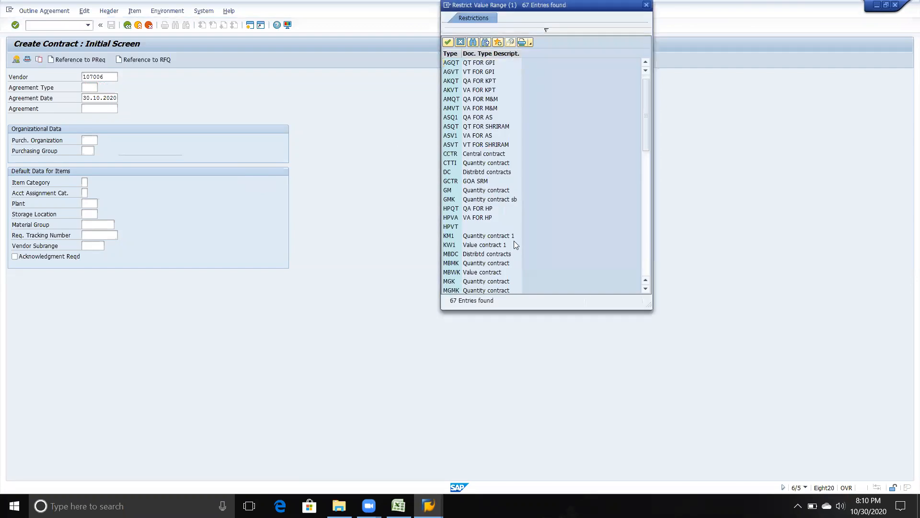
{"action": "scroll", "coordinate": [514, 240], "scroll_direction": "down", "scroll_amount": 1}
{"action": "left_click", "coordinate": [495, 265]}
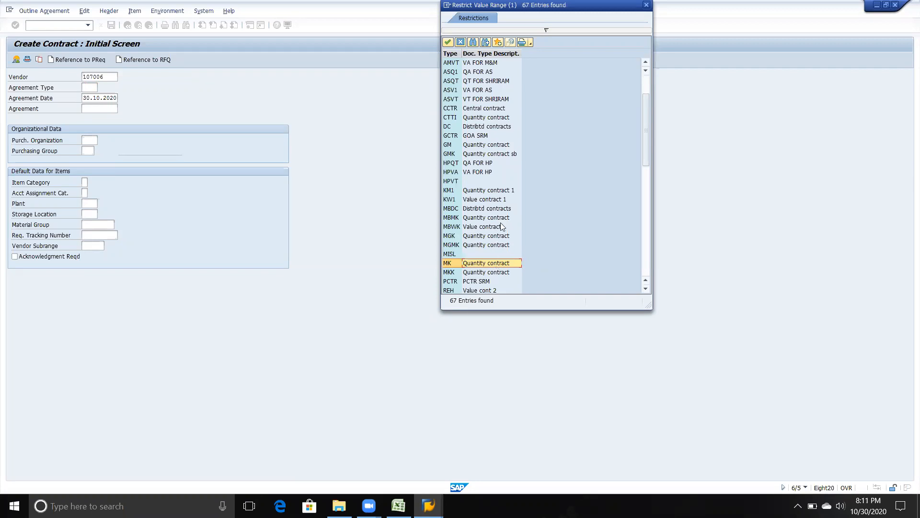
{"action": "double_click", "coordinate": [479, 264]}
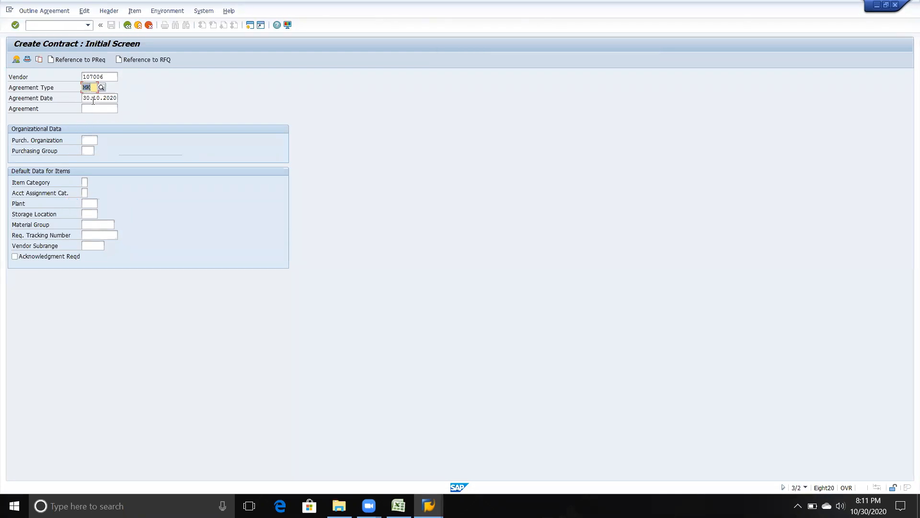
Step: Set the contract's purchasing organization to TVS5 and its purchasing group to TV2
{"action": "left_click", "coordinate": [93, 99]}
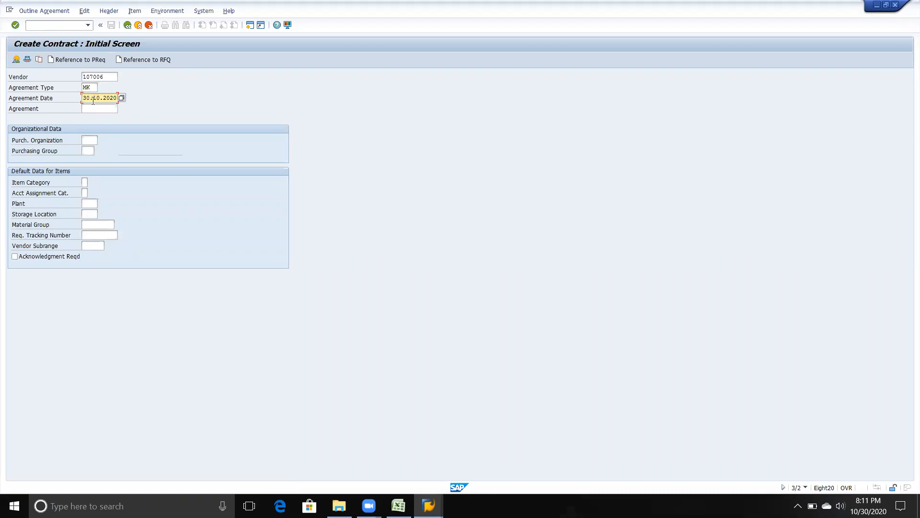
{"action": "left_click", "coordinate": [97, 106]}
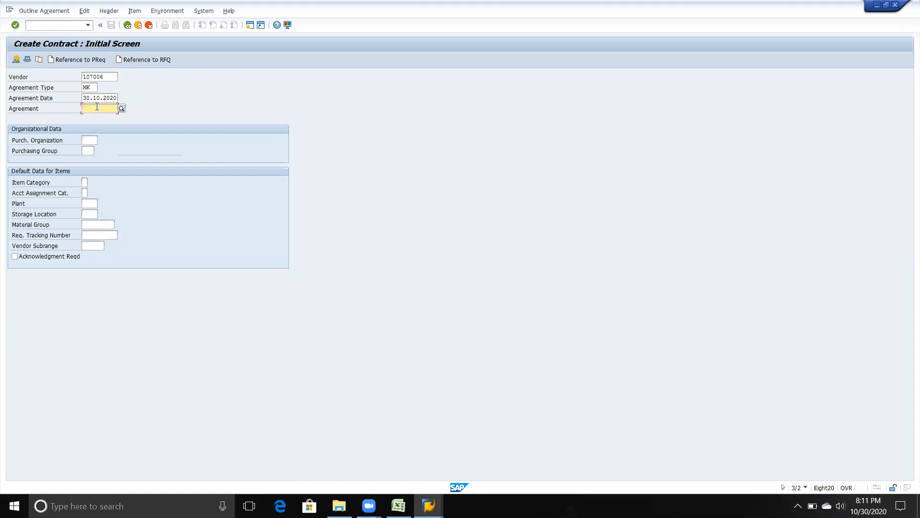
{"action": "left_click", "coordinate": [91, 139]}
{"action": "type", "text": "TV35"}
{"action": "key", "text": "Tab"}
{"action": "type", "text": "TV1"}
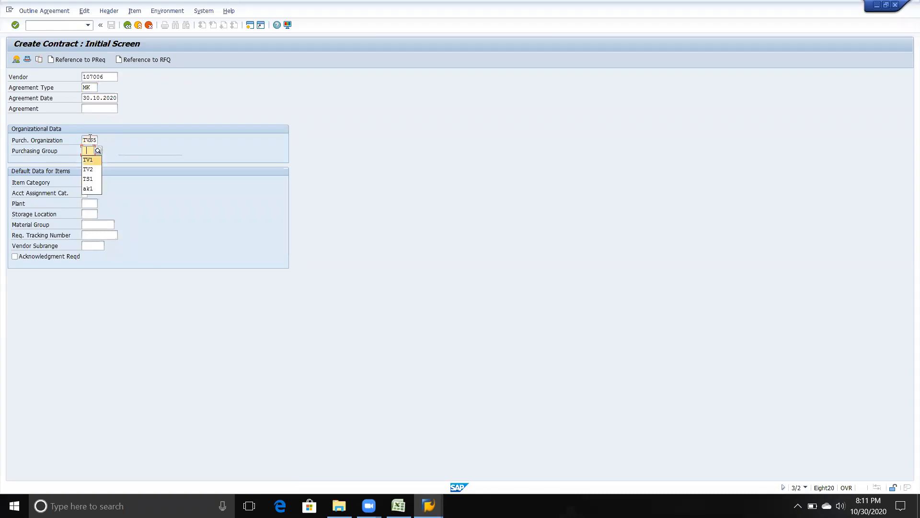
{"action": "key", "text": "BackSpace"}
{"action": "type", "text": "2"}
{"action": "key", "text": "Return"}
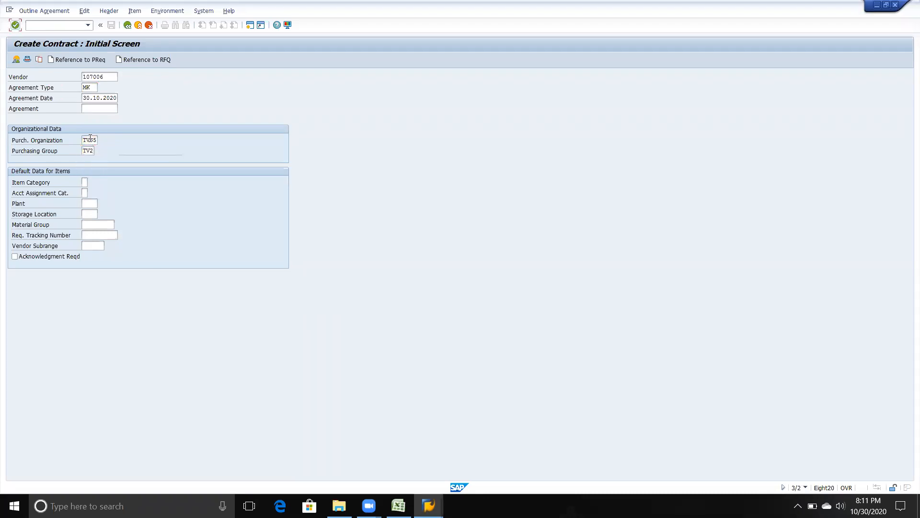
Step: Set the default item data to plant TVS3, storage location tvs4 and material group tvs1
{"action": "left_click", "coordinate": [90, 138]}
{"action": "key", "text": "Tab"}
{"action": "key", "text": "Tab"}
{"action": "key", "text": "Tab"}
{"action": "key", "text": "Tab"}
{"action": "type", "text": "TVS3"}
{"action": "key", "text": "Tab"}
{"action": "key", "text": "Return"}
{"action": "key", "text": "Tab"}
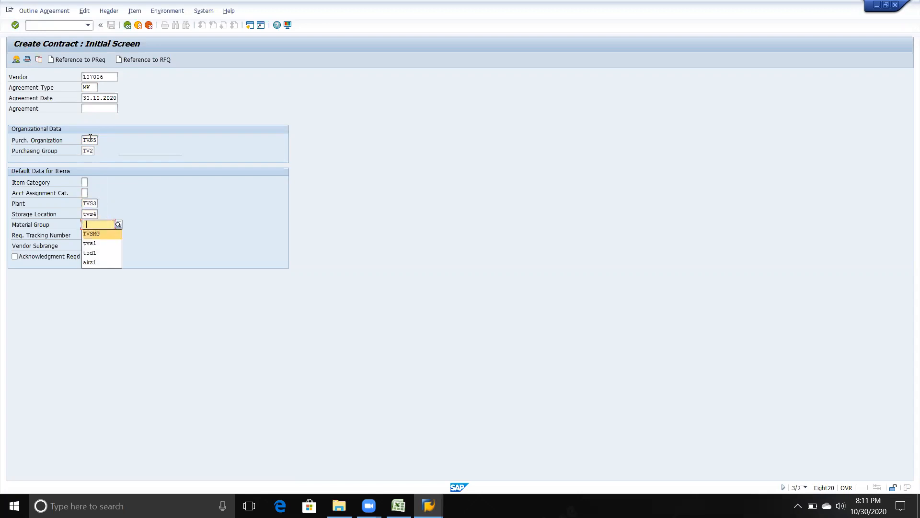
{"action": "key", "text": "Down"}
{"action": "key", "text": "Return"}
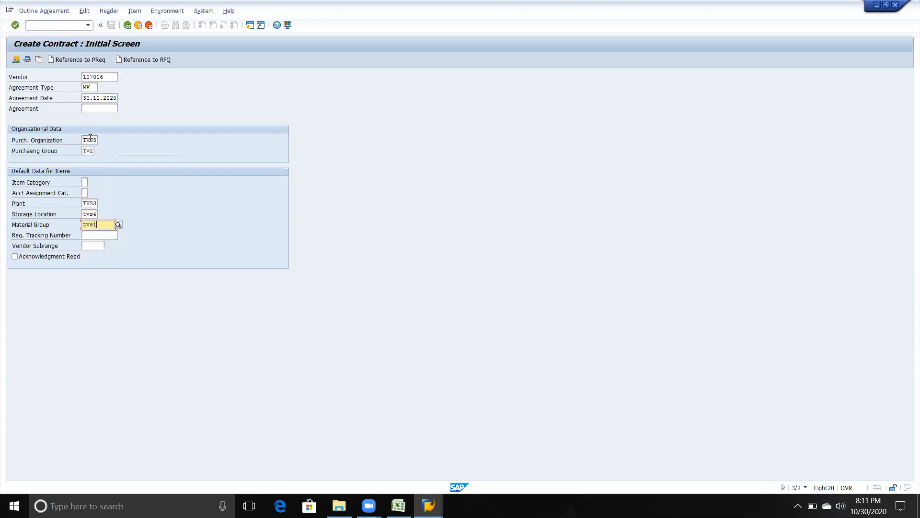
Step: Check the material group codes in the Material Master table of the Excel sheet, and return to SAP
{"action": "key", "text": "alt+Tab"}
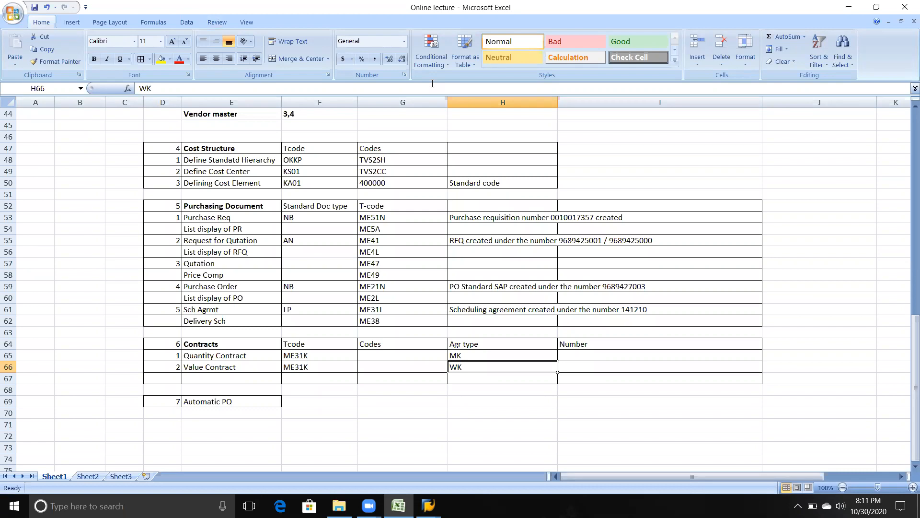
{"action": "scroll", "coordinate": [367, 247], "scroll_direction": "up", "scroll_amount": 11}
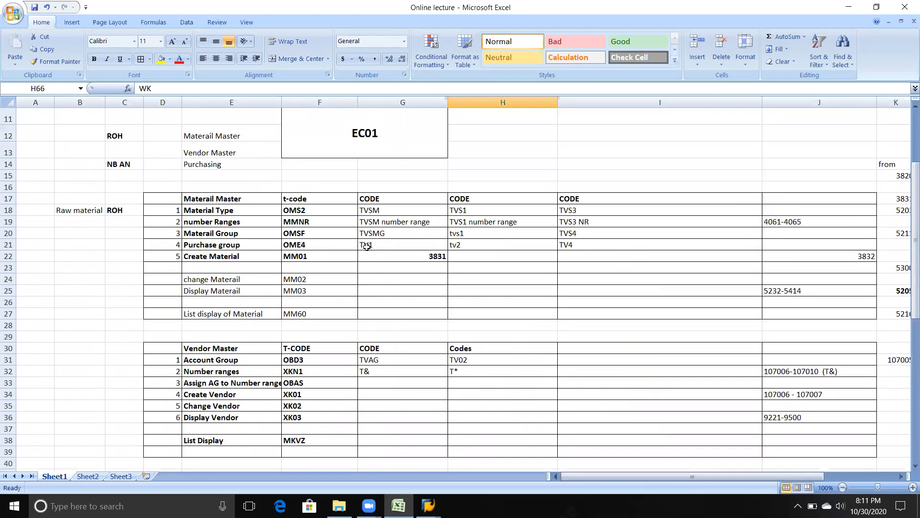
{"action": "left_click", "coordinate": [474, 233]}
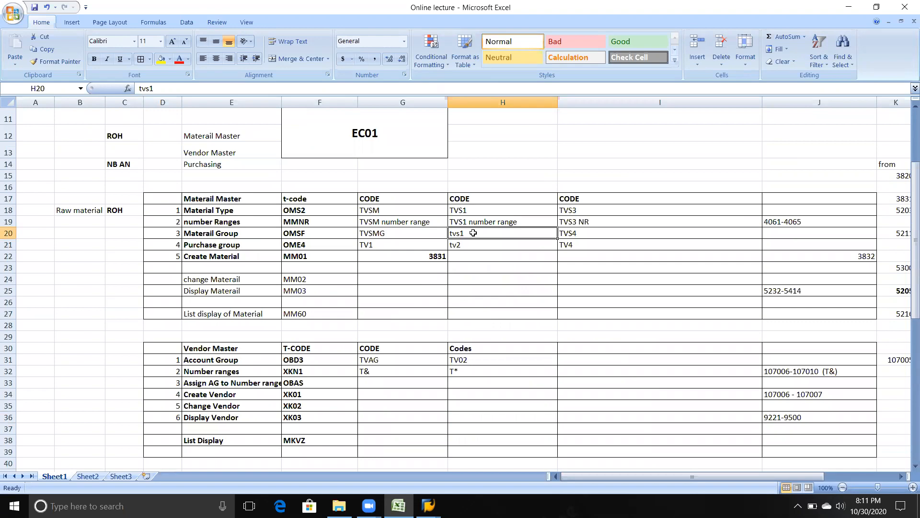
{"action": "scroll", "coordinate": [473, 233], "scroll_direction": "down", "scroll_amount": 16}
{"action": "key", "text": "alt+Tab"}
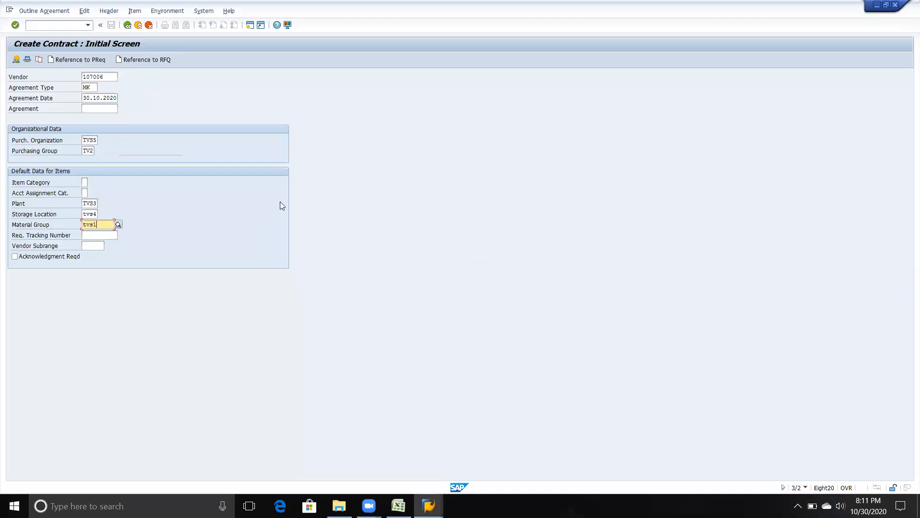
Step: Proceed to the contract's header data, set the validity end to 30.09.2021 and continue to the item overview
{"action": "left_click", "coordinate": [96, 212]}
{"action": "key", "text": "Return"}
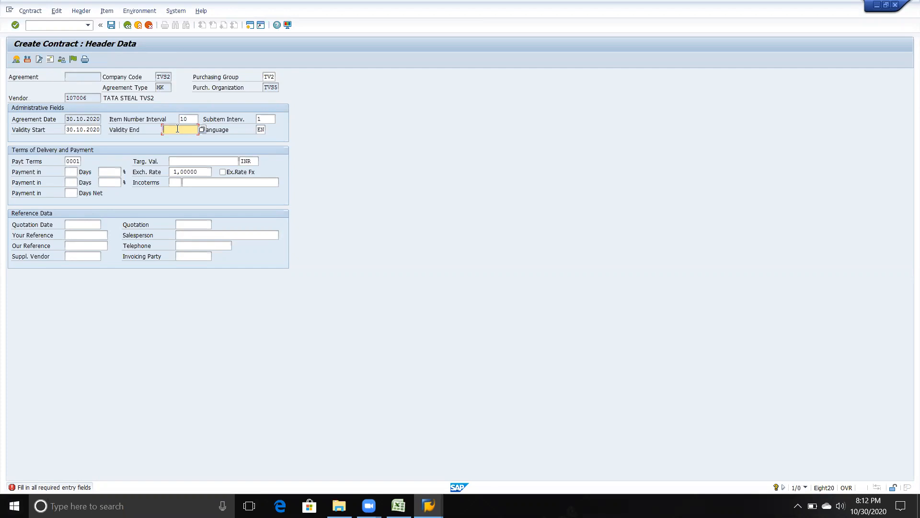
{"action": "left_click", "coordinate": [202, 129]}
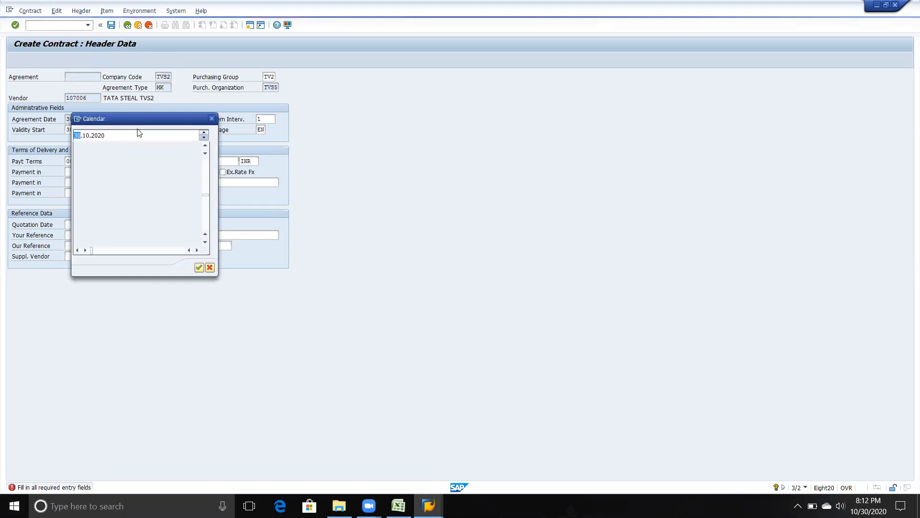
{"action": "key", "text": "Right"}
{"action": "key", "text": "Right"}
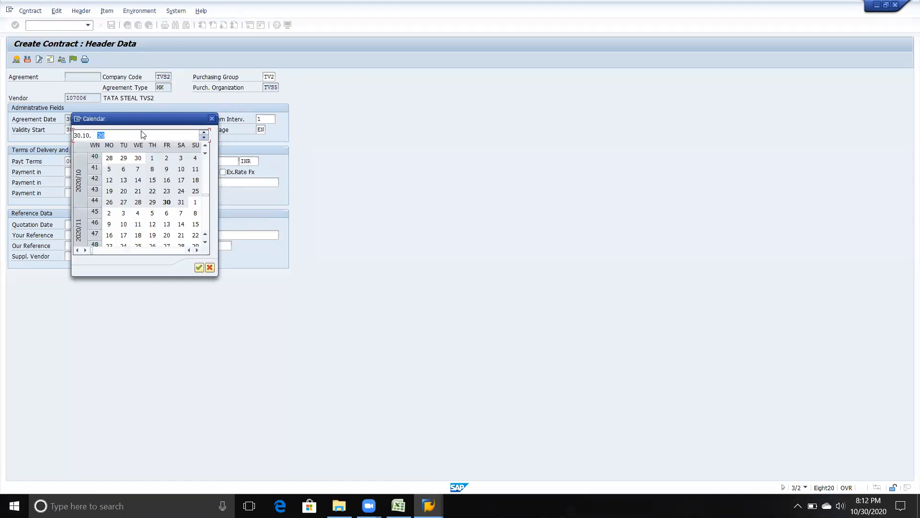
{"action": "key", "text": "Up"}
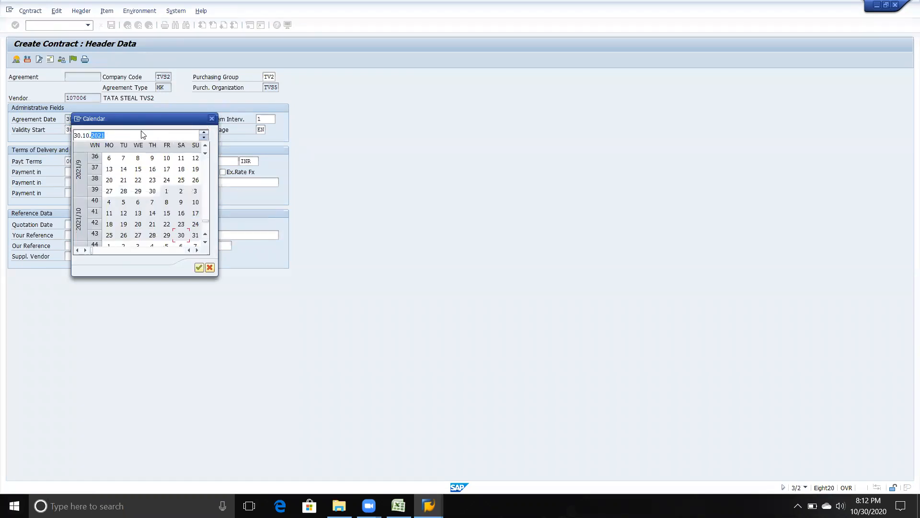
{"action": "double_click", "coordinate": [152, 191]}
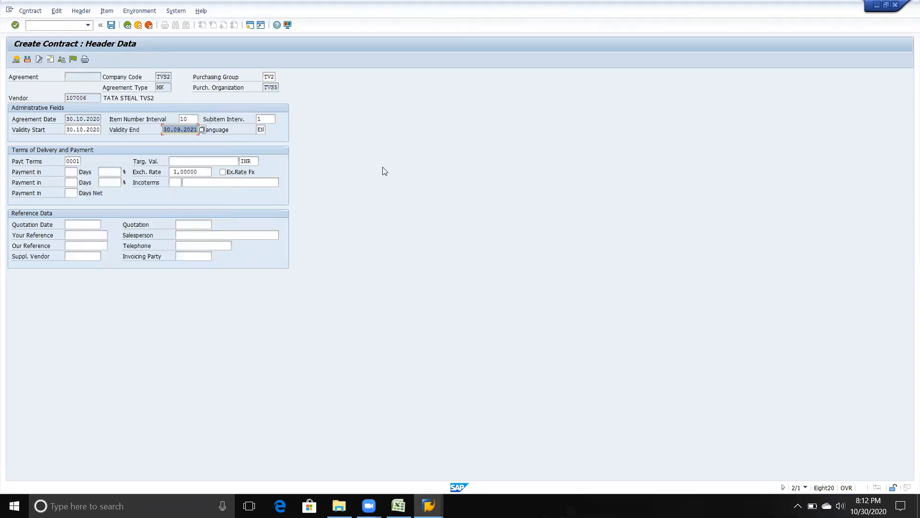
{"action": "key", "text": "Return"}
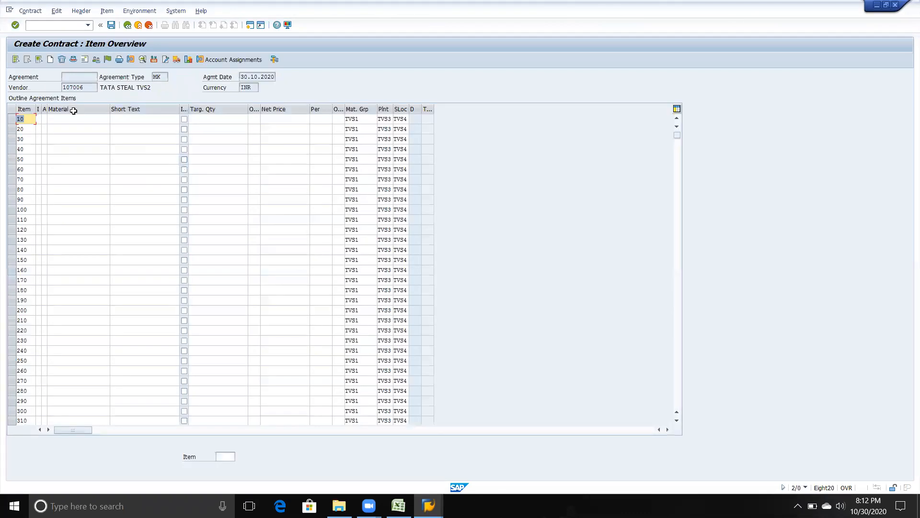
Step: Search the materials of plant TVS3 and choose TVS FIBRE RAW MATERIAL for item 10
{"action": "left_click", "coordinate": [60, 119]}
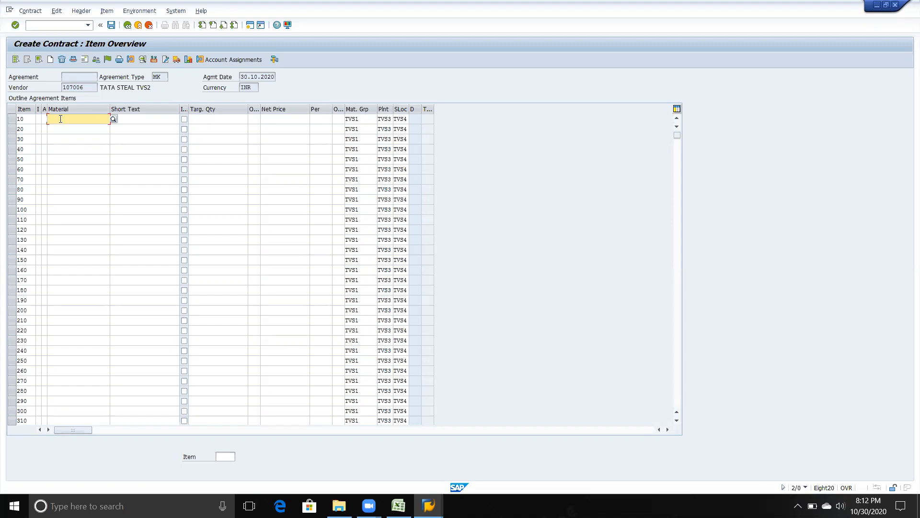
{"action": "left_click", "coordinate": [114, 119]}
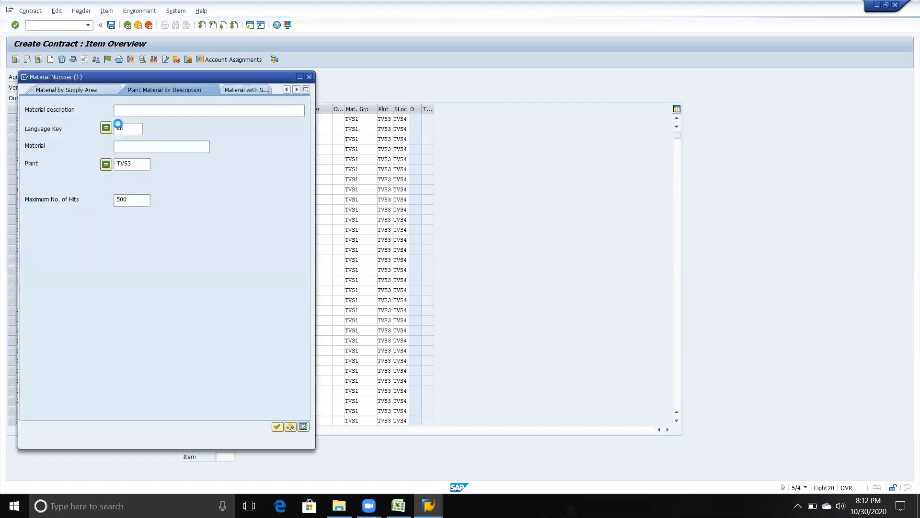
{"action": "left_click", "coordinate": [138, 167]}
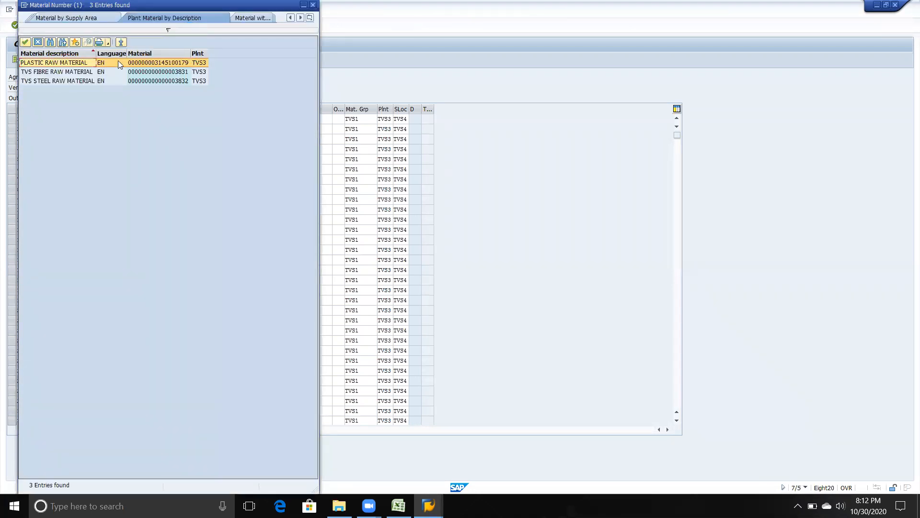
{"action": "double_click", "coordinate": [59, 73]}
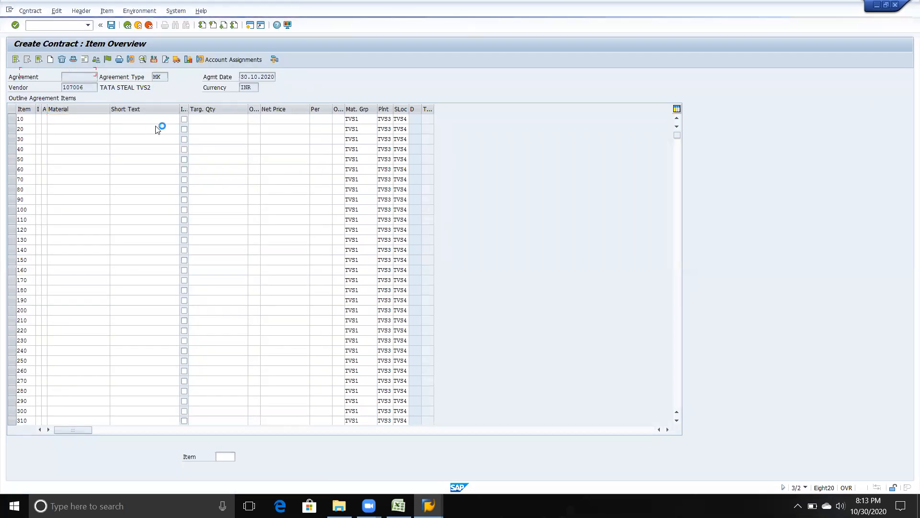
Step: Enter a target quantity of 100 EA and a net price of 1000 for item 10
{"action": "left_click", "coordinate": [205, 124]}
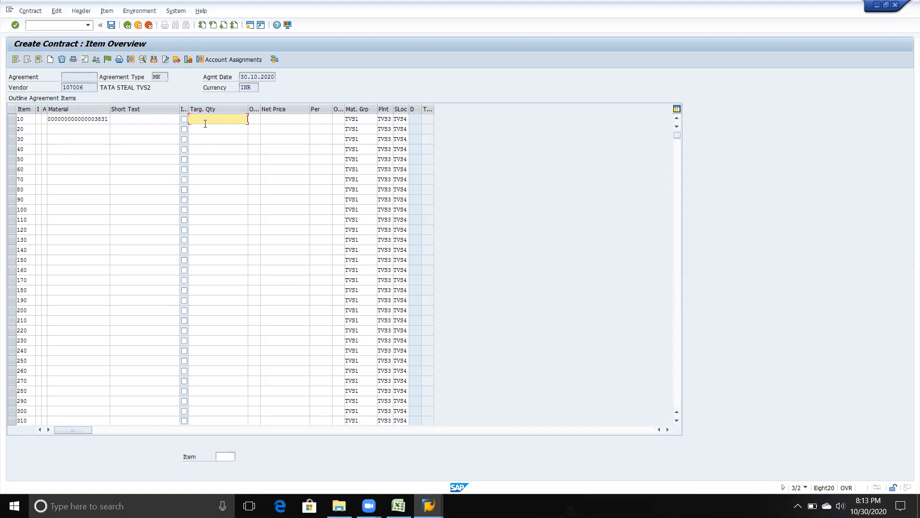
{"action": "type", "text": "00"}
{"action": "key", "text": "Tab"}
{"action": "type", "text": "e"}
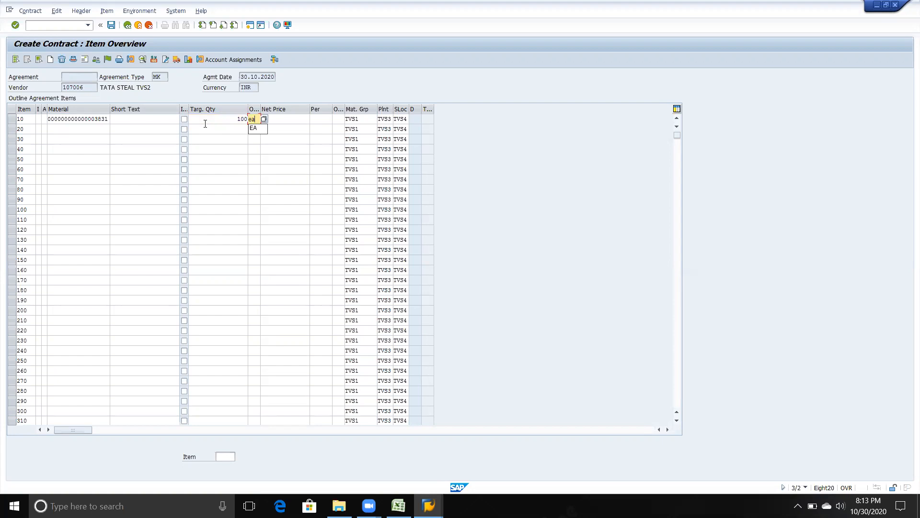
{"action": "type", "text": "a"}
{"action": "key", "text": "Tab"}
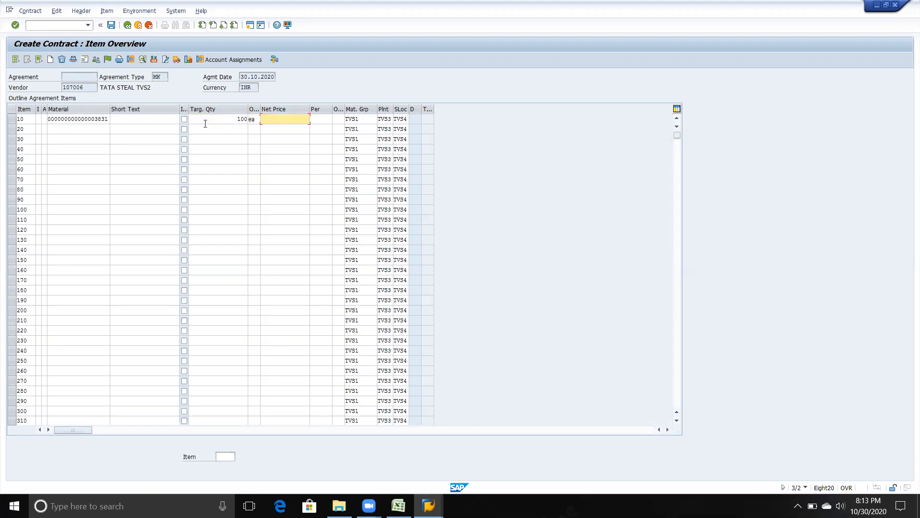
{"action": "type", "text": "1000"}
{"action": "key", "text": "Return"}
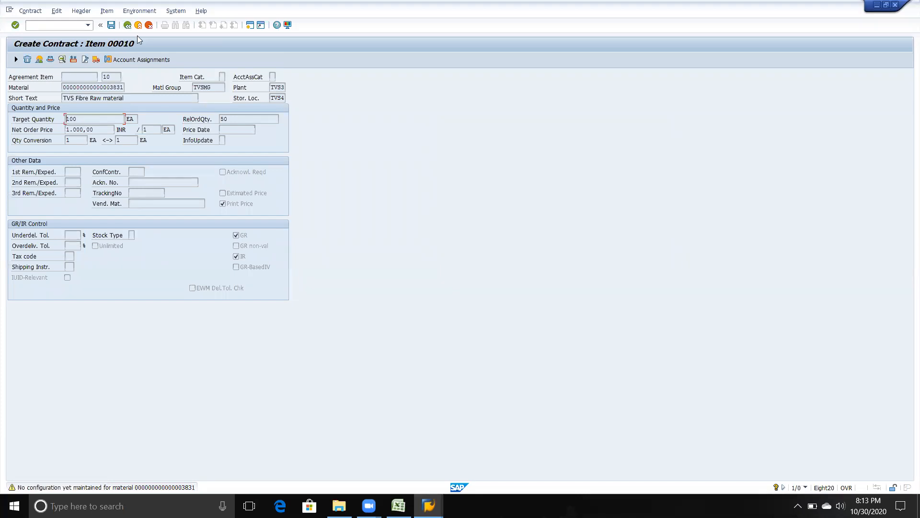
Step: Confirm the details of item 10 and save the quantity contract
{"action": "key", "text": "Return"}
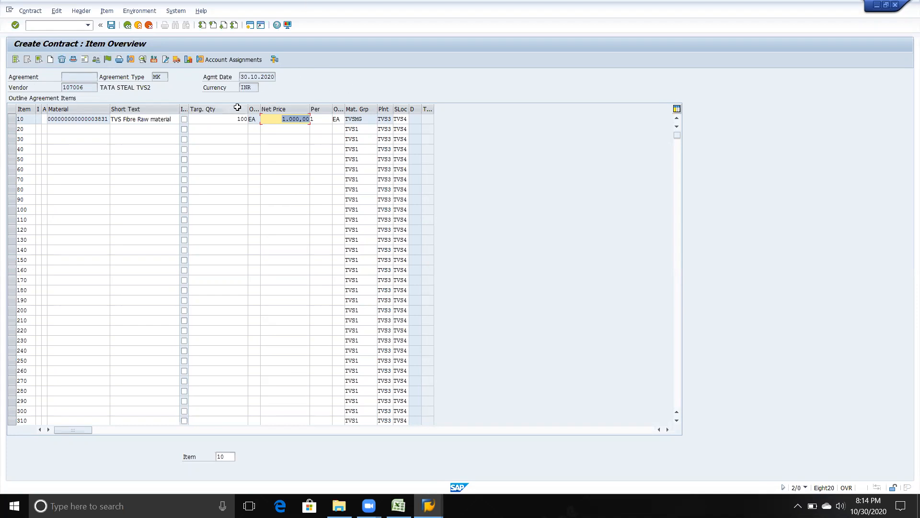
{"action": "key", "text": "Return"}
{"action": "key", "text": "Return"}
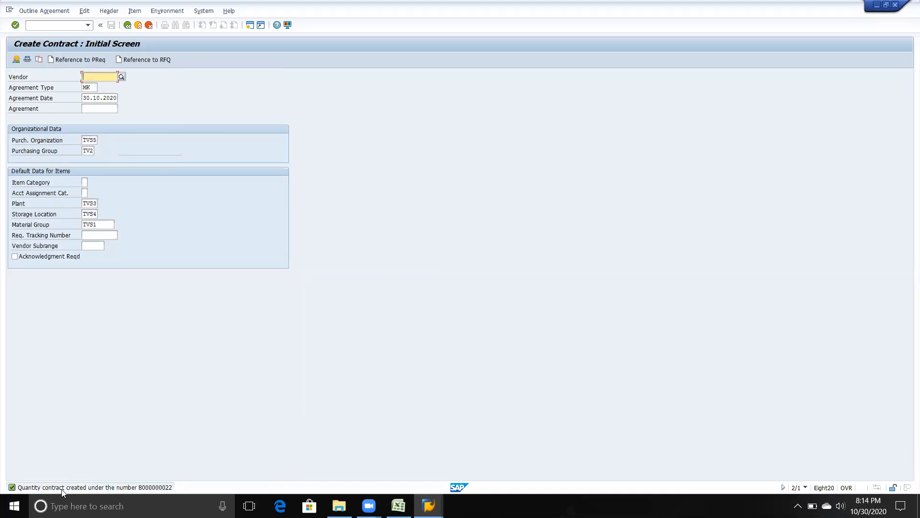
Step: Copy the quantity contract's creation message from SAP into Number cell I65 of the Online lecture Excel sheet
{"action": "key", "text": "F3"}
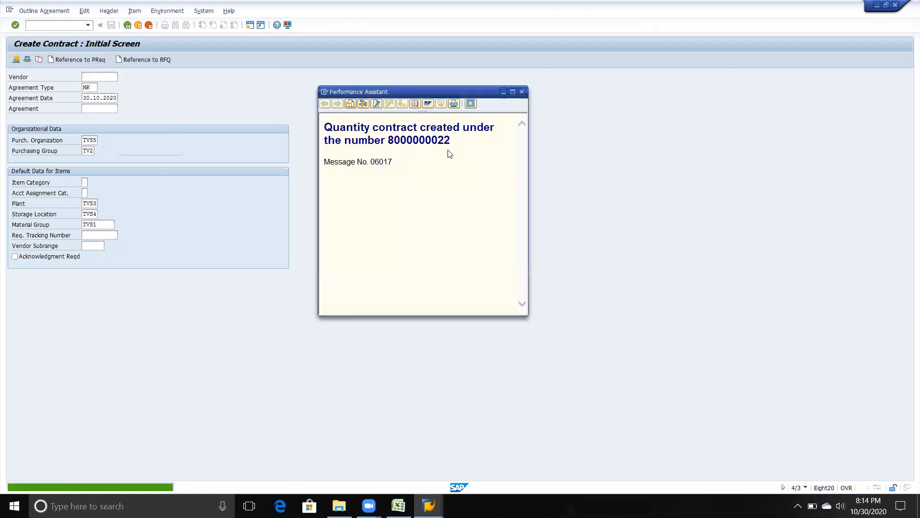
{"action": "left_click_drag", "start_coordinate": [453, 143], "coordinate": [381, 134]}
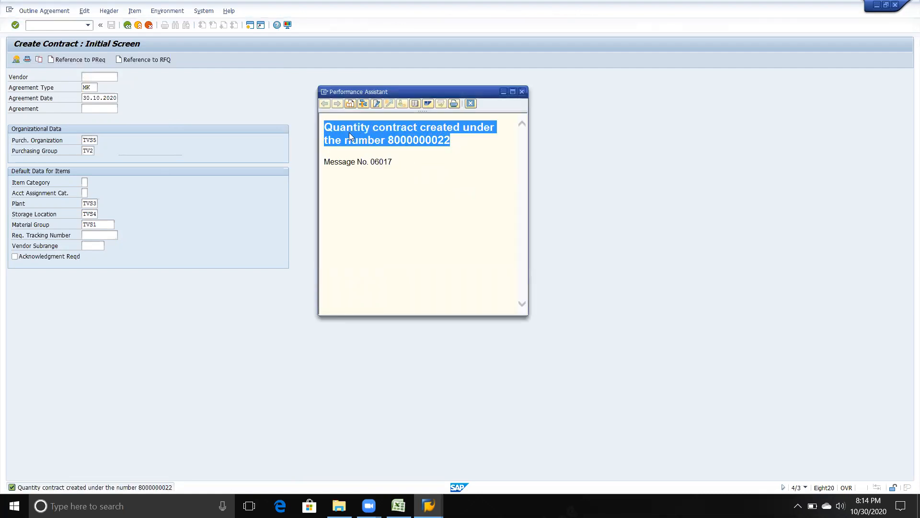
{"action": "key", "text": "alt+Tab"}
{"action": "key", "text": "alt+Tab"}
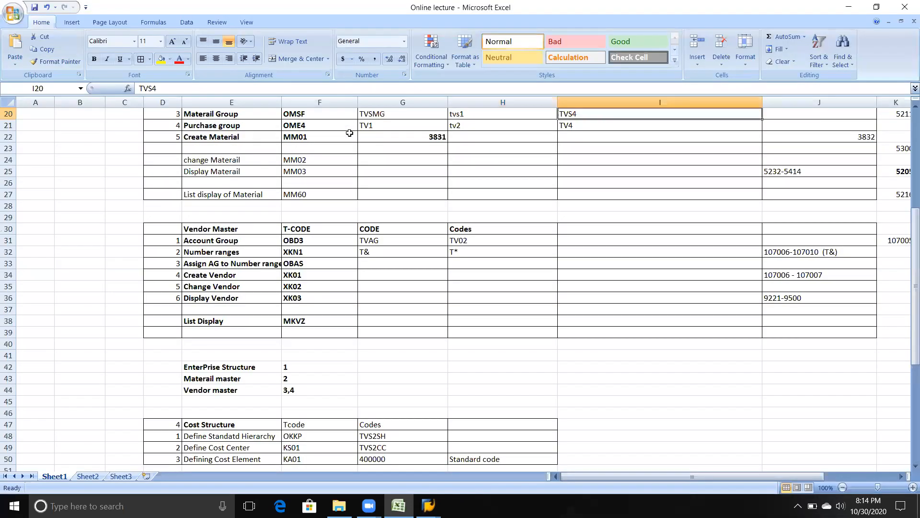
{"action": "scroll", "coordinate": [463, 198], "scroll_direction": "down", "scroll_amount": 19}
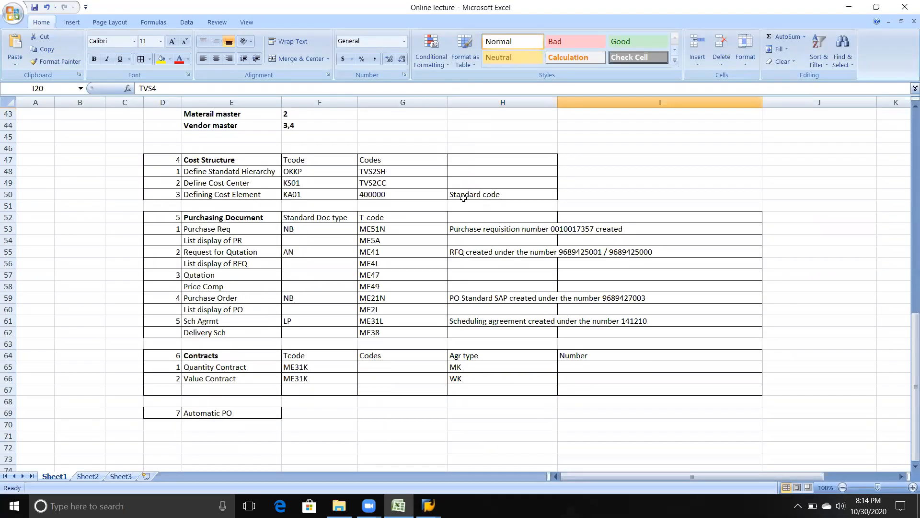
{"action": "scroll", "coordinate": [464, 198], "scroll_direction": "up", "scroll_amount": 7}
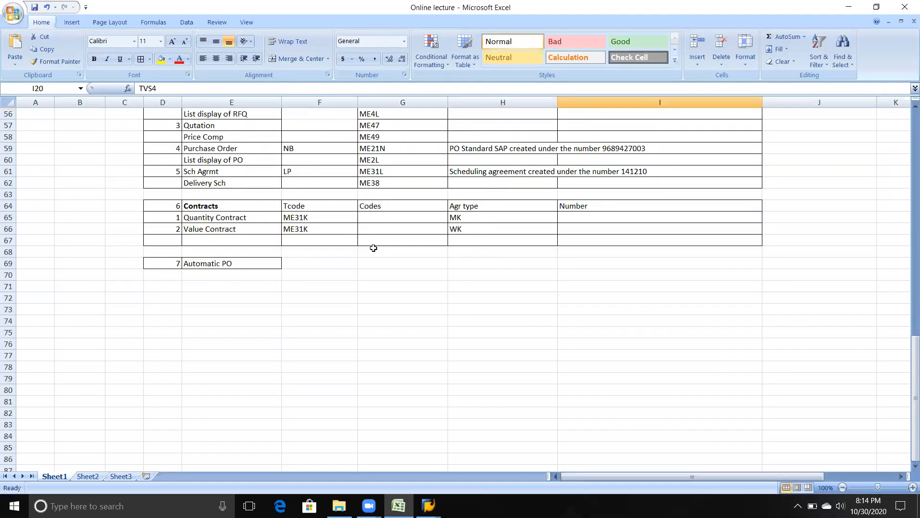
{"action": "left_click", "coordinate": [586, 217]}
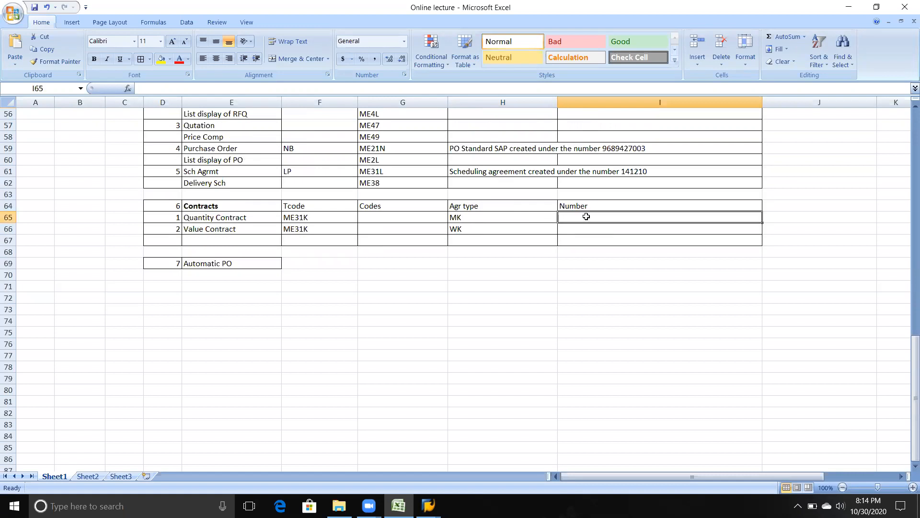
{"action": "double_click", "coordinate": [587, 216]}
{"action": "key", "text": "ctrl+v"}
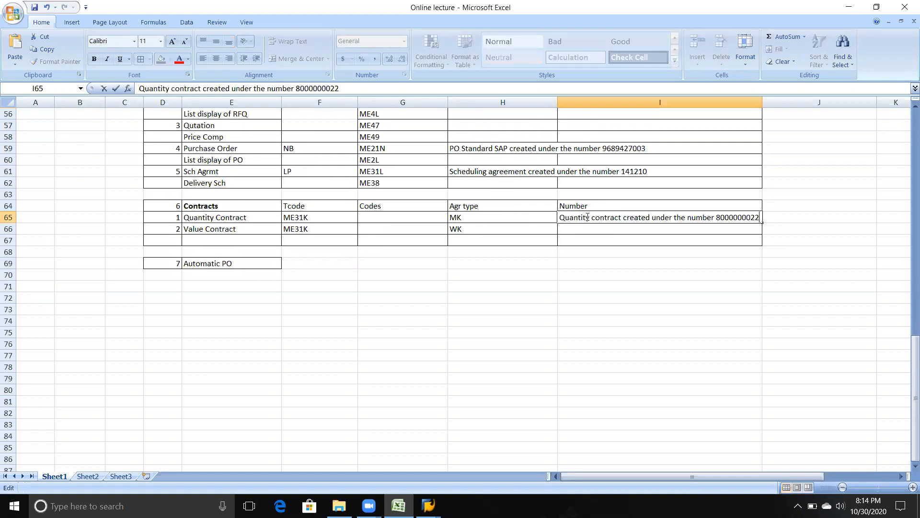
{"action": "key", "text": "Tab"}
Step: Check the transaction code in the Value Contract row of the Contracts table
{"action": "key", "text": "Down"}
{"action": "key", "text": "Left"}
{"action": "key", "text": "Left"}
{"action": "key", "text": "Left"}
{"action": "key", "text": "Left"}
{"action": "key", "text": "Left"}
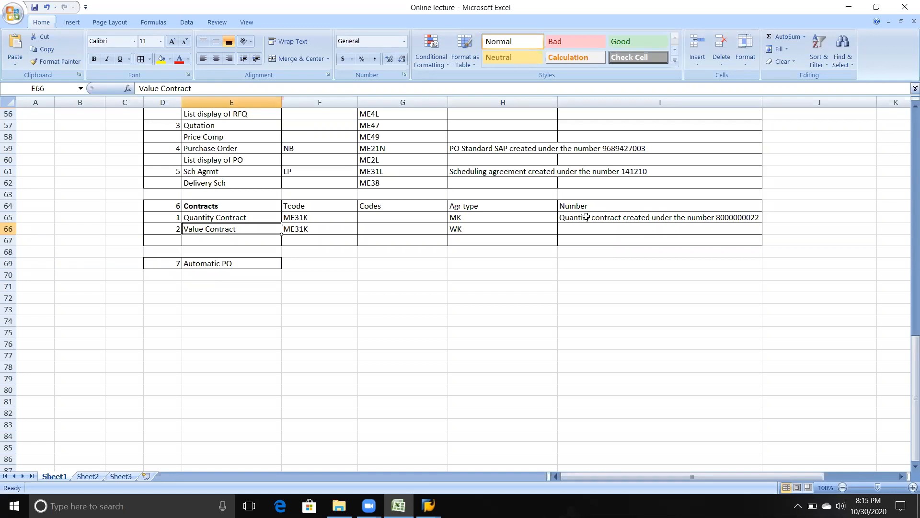
{"action": "key", "text": "Right"}
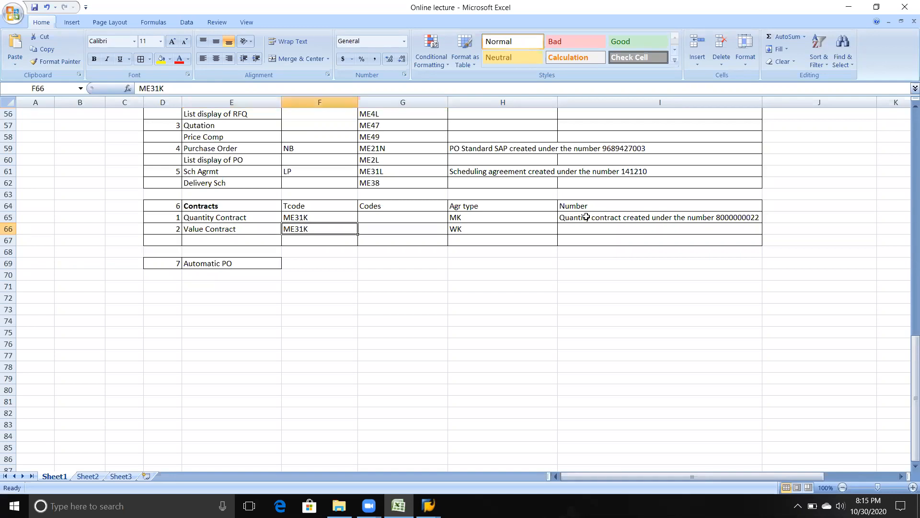
Step: Switch back to SAP, dismiss the message details and restart contract creation from SAP Easy Access
{"action": "key", "text": "alt+Tab"}
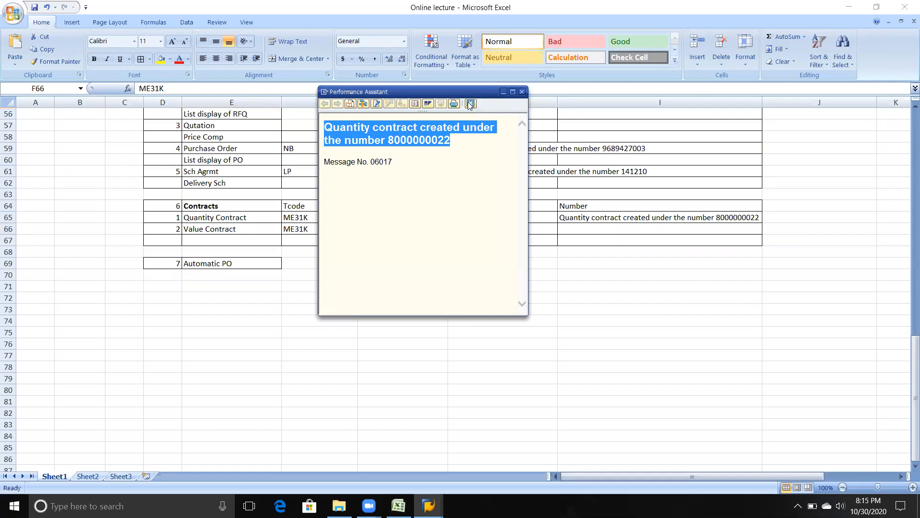
{"action": "key", "text": "alt+Tab"}
{"action": "key", "text": "alt+Tab"}
{"action": "key", "text": "alt+Tab"}
{"action": "key", "text": "alt+shift+Tab"}
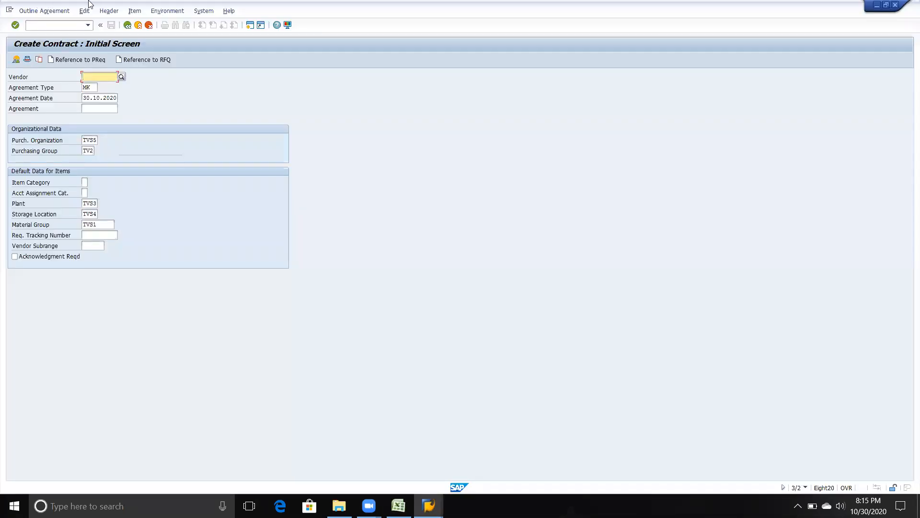
{"action": "left_click", "coordinate": [127, 25]}
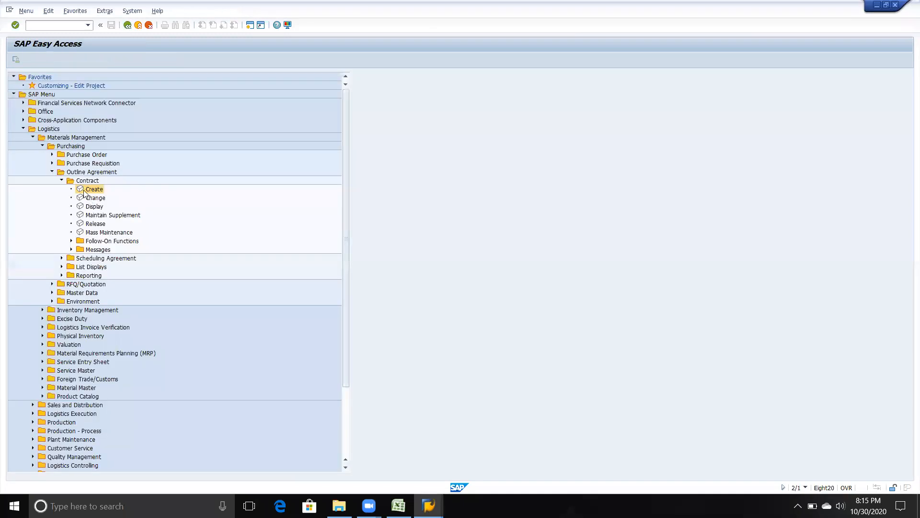
{"action": "double_click", "coordinate": [95, 190]}
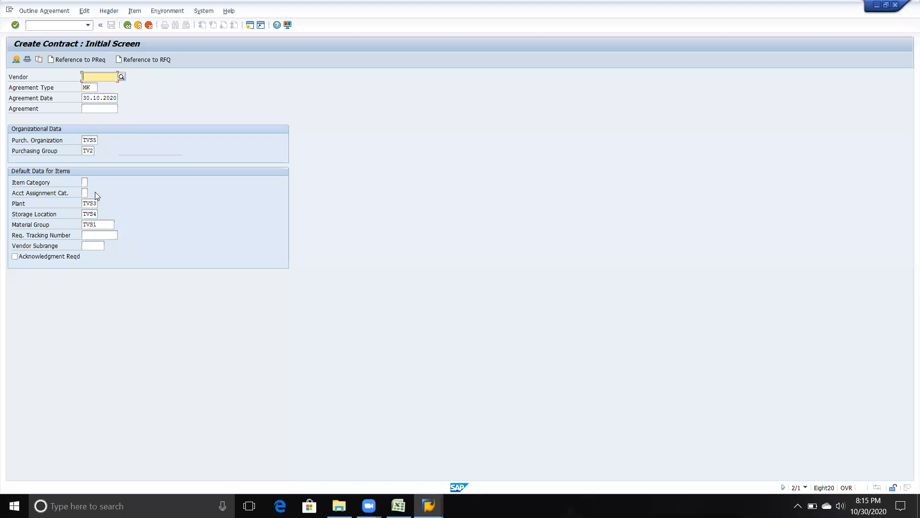
Step: Choose the vendor TATA STEAL TVS2 and set the agreement type to WK, the value contract code listed in Excel
{"action": "key", "text": "Down"}
{"action": "key", "text": "Return"}
{"action": "key", "text": "Tab"}
{"action": "key", "text": "alt+Tab"}
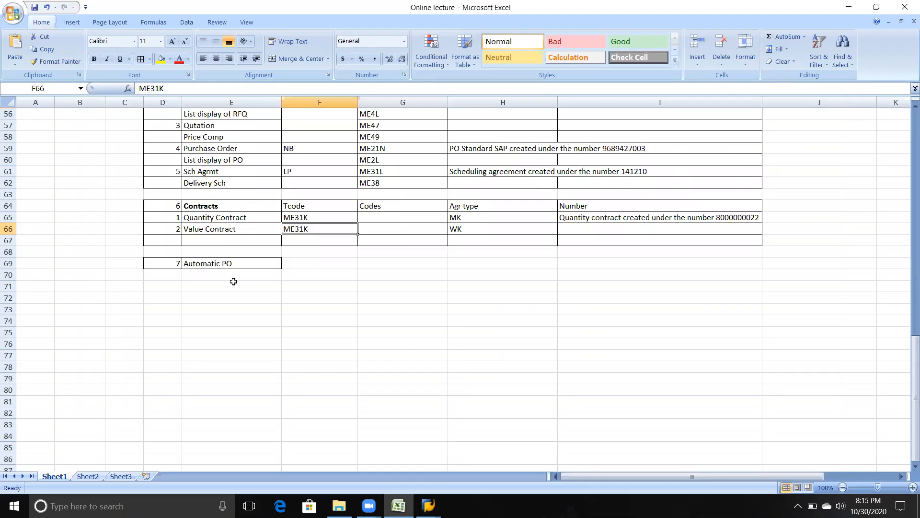
{"action": "key", "text": "alt+Tab"}
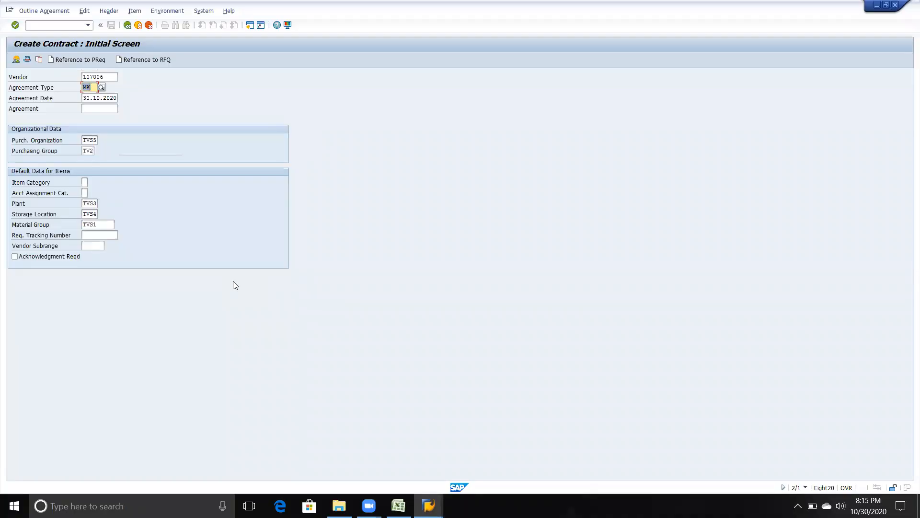
{"action": "type", "text": "WK"}
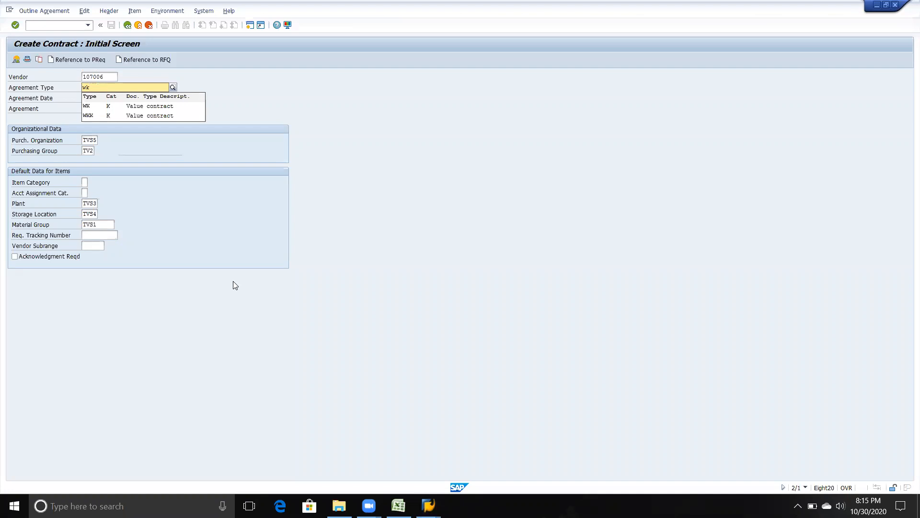
{"action": "key", "text": "Down"}
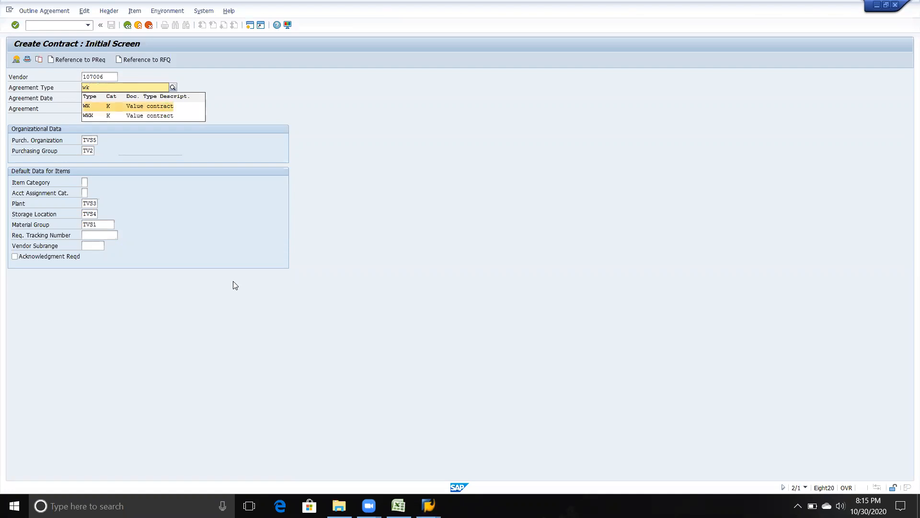
{"action": "key", "text": "Return"}
{"action": "key", "text": "Tab"}
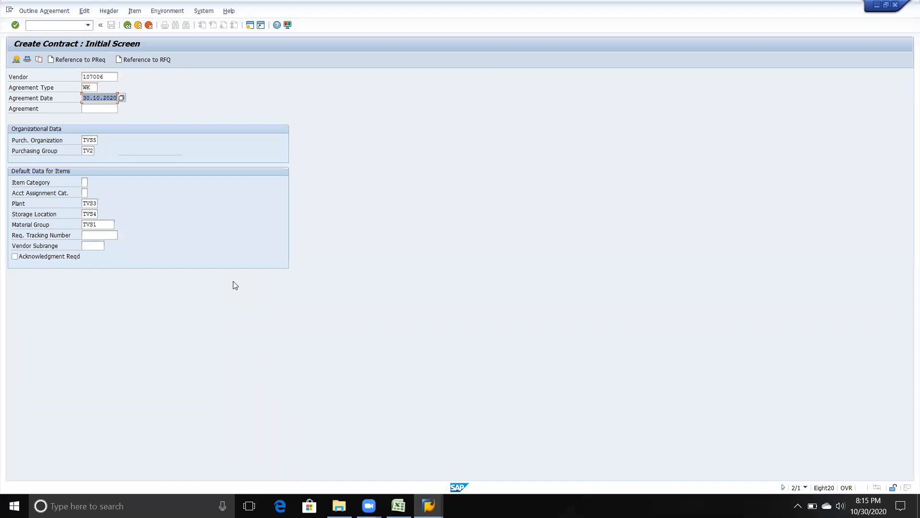
Step: Set the agreement date to 02.11.2020, keep the remaining defaults and proceed to the contract's header data
{"action": "left_click", "coordinate": [123, 97]}
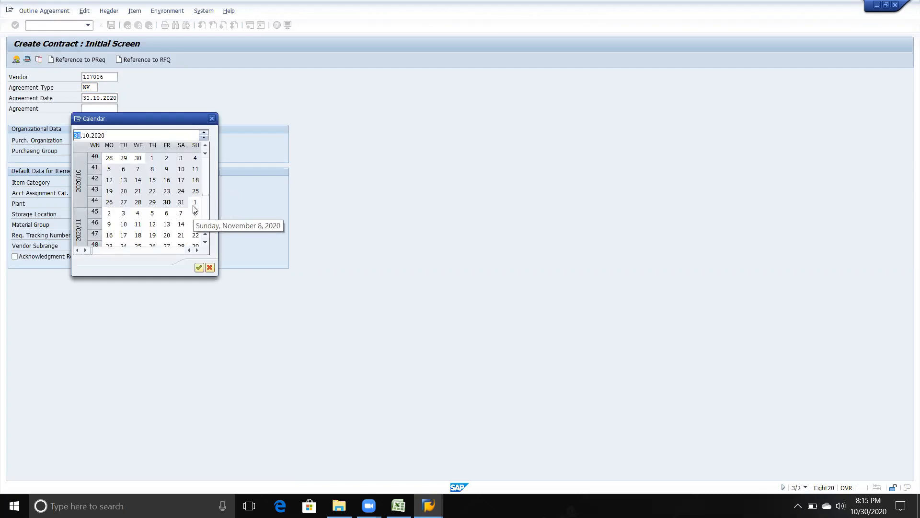
{"action": "double_click", "coordinate": [111, 213]}
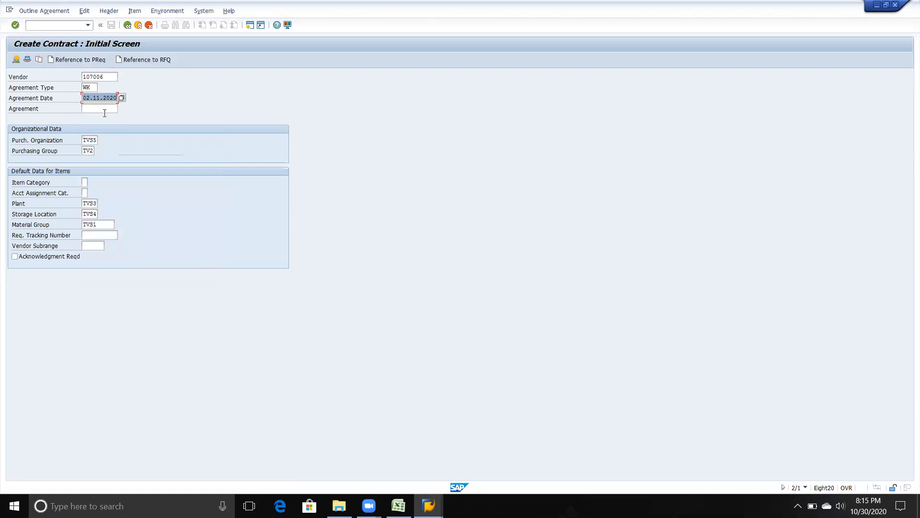
{"action": "left_click", "coordinate": [104, 113]}
{"action": "key", "text": "Tab"}
{"action": "key", "text": "Tab"}
{"action": "key", "text": "Tab"}
{"action": "key", "text": "Tab"}
{"action": "key", "text": "Tab"}
{"action": "key", "text": "Tab"}
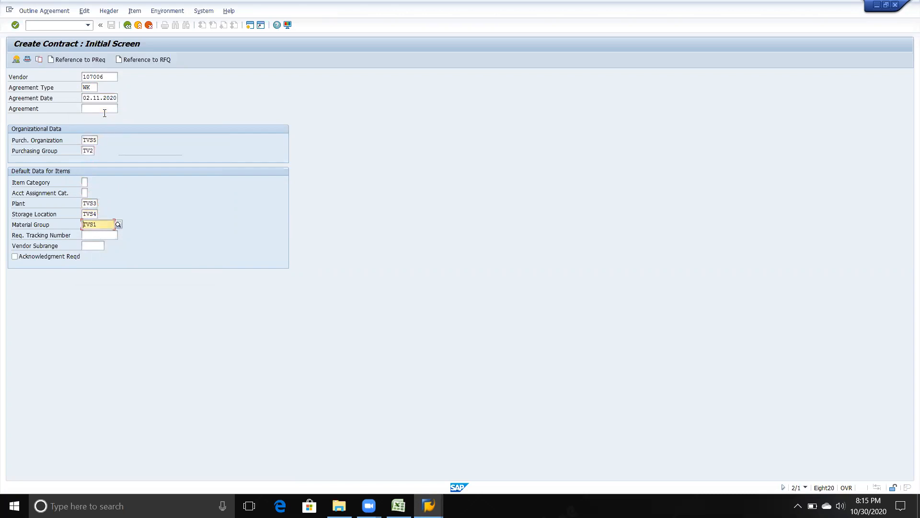
{"action": "key", "text": "Return"}
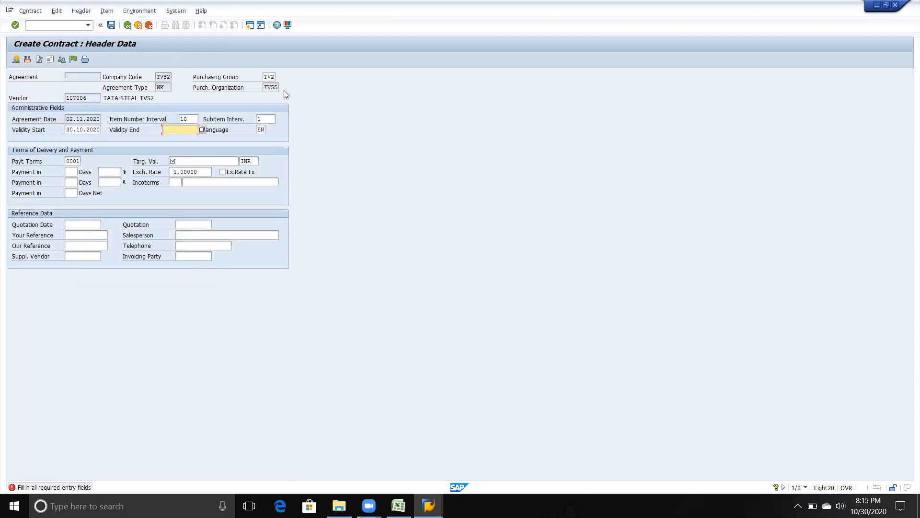
Step: Set the value contract's validity end to 20.11.2022
{"action": "left_click", "coordinate": [201, 131]}
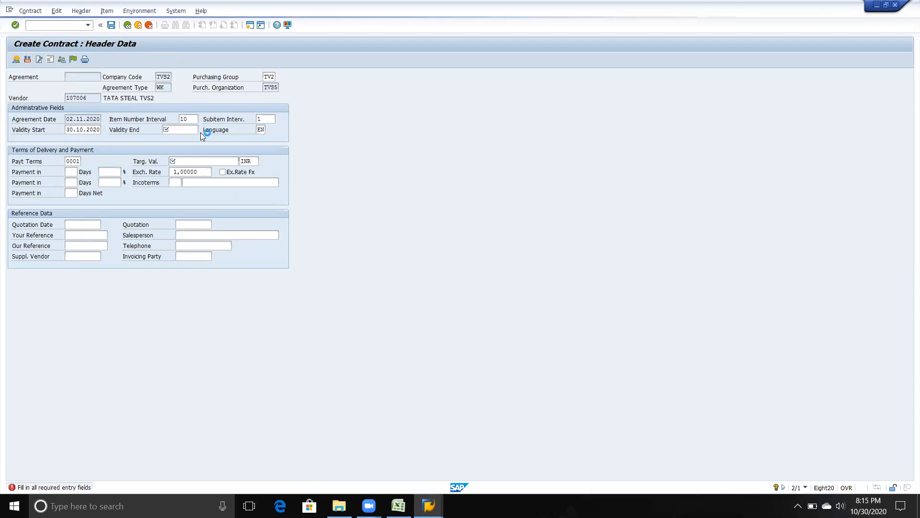
{"action": "type", "text": "22.10.2020"}
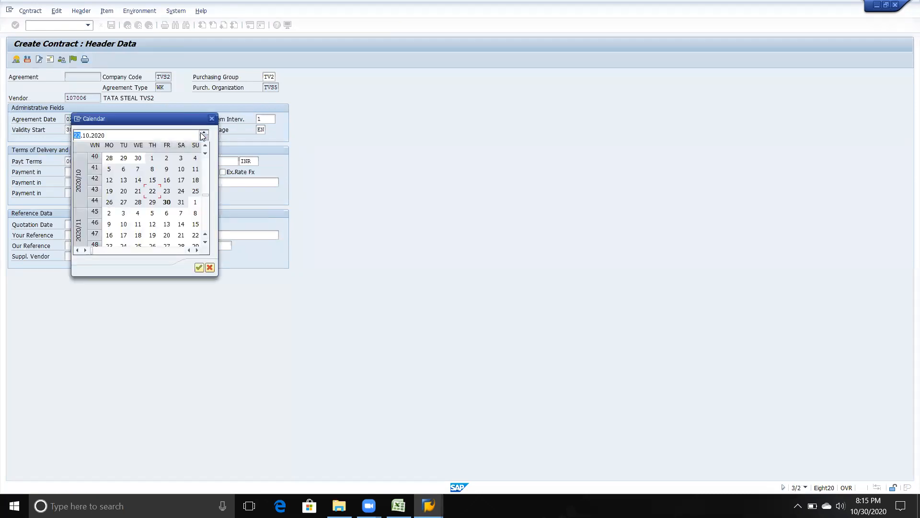
{"action": "key", "text": "Return"}
{"action": "double_click", "coordinate": [107, 136]}
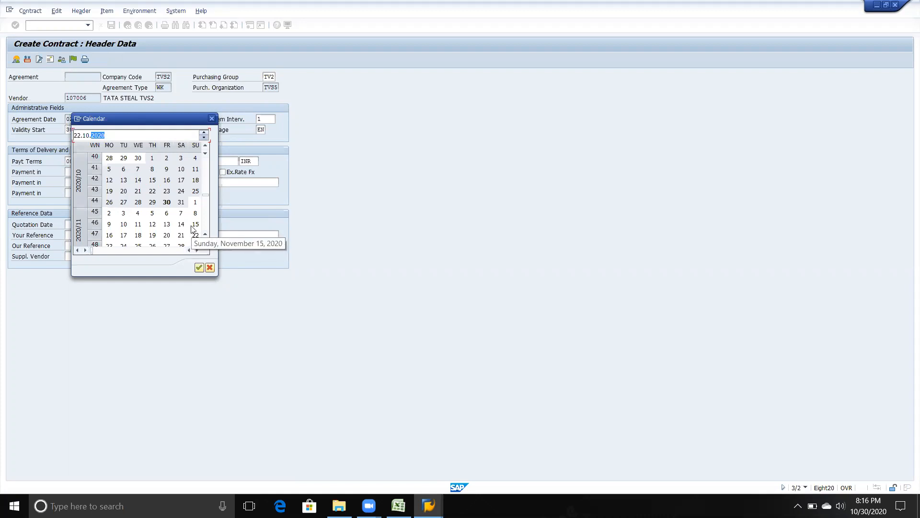
{"action": "left_click", "coordinate": [168, 236]}
{"action": "double_click", "coordinate": [169, 235]}
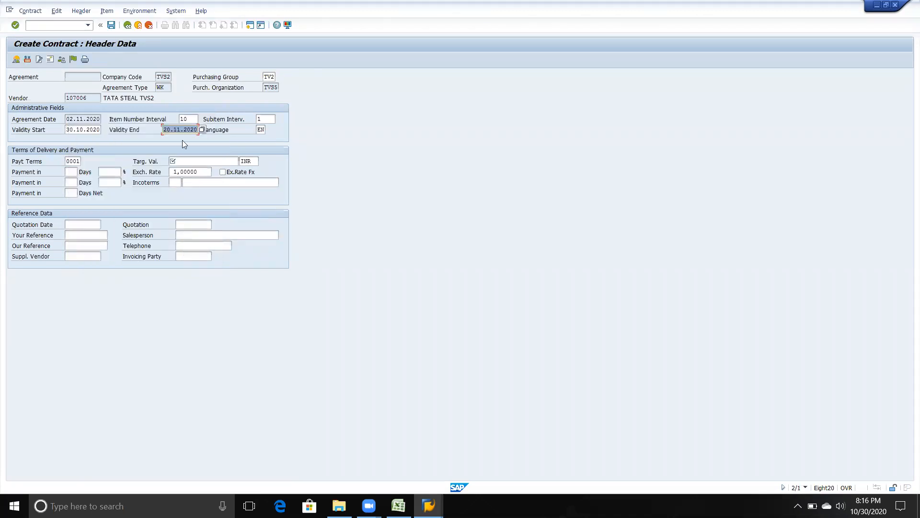
{"action": "left_click", "coordinate": [196, 129]}
Step: Compare the quantity and value contract rows in the Excel sheet with the contract header's target value and currency fields
{"action": "key", "text": "alt+Tab"}
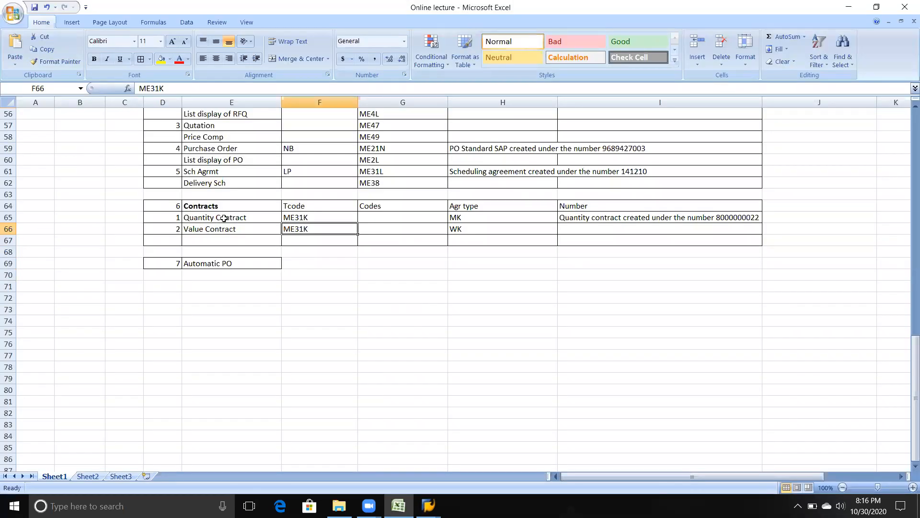
{"action": "left_click", "coordinate": [224, 218]}
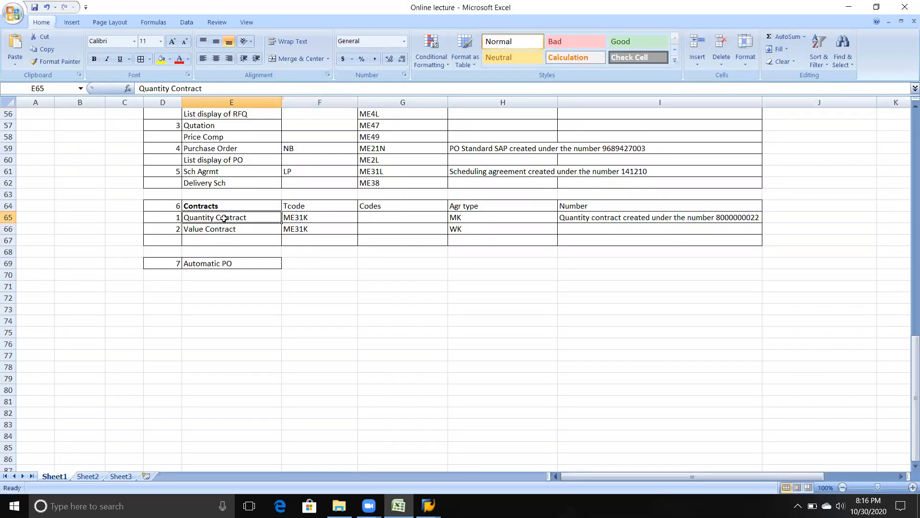
{"action": "left_click", "coordinate": [218, 229]}
{"action": "key", "text": "alt+Tab"}
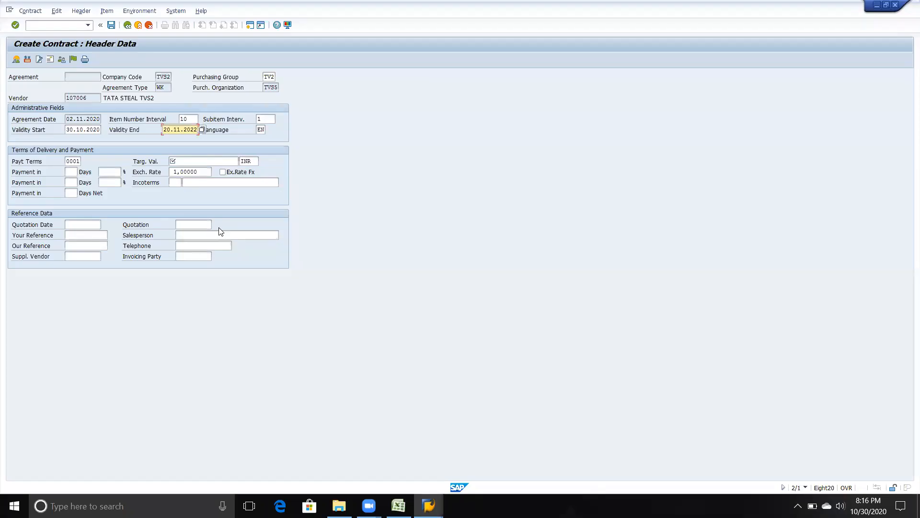
{"action": "left_click", "coordinate": [191, 160]}
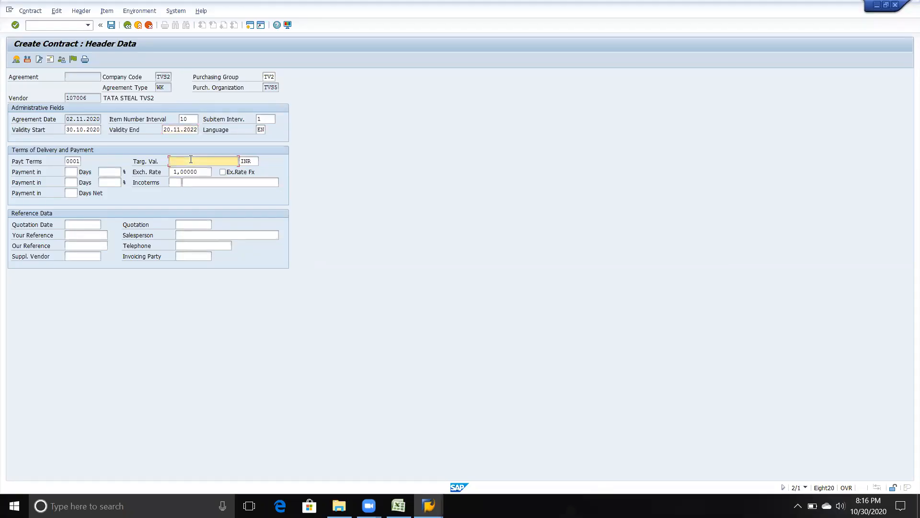
{"action": "left_click", "coordinate": [253, 161]}
{"action": "key", "text": "alt+Tab"}
{"action": "key", "text": "alt+Tab"}
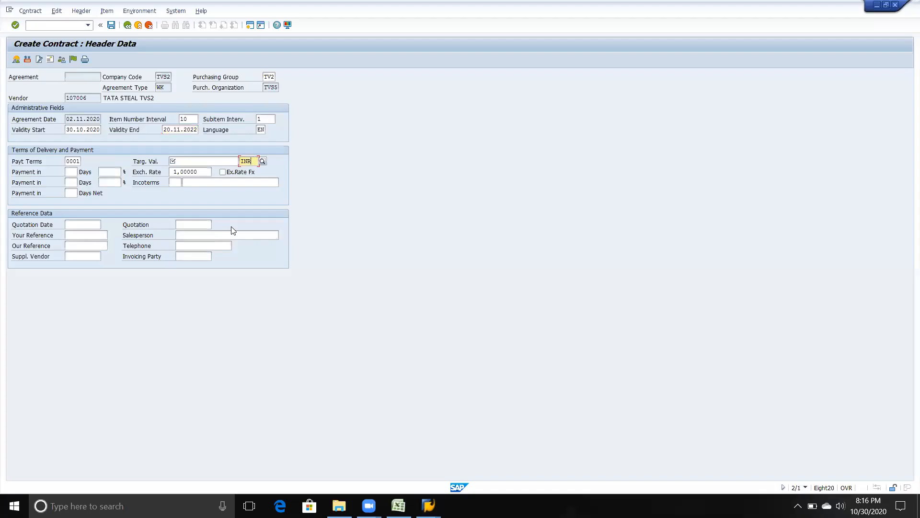
Step: Enter a target value of 100000 INR and continue to the item overview
{"action": "left_click", "coordinate": [195, 164]}
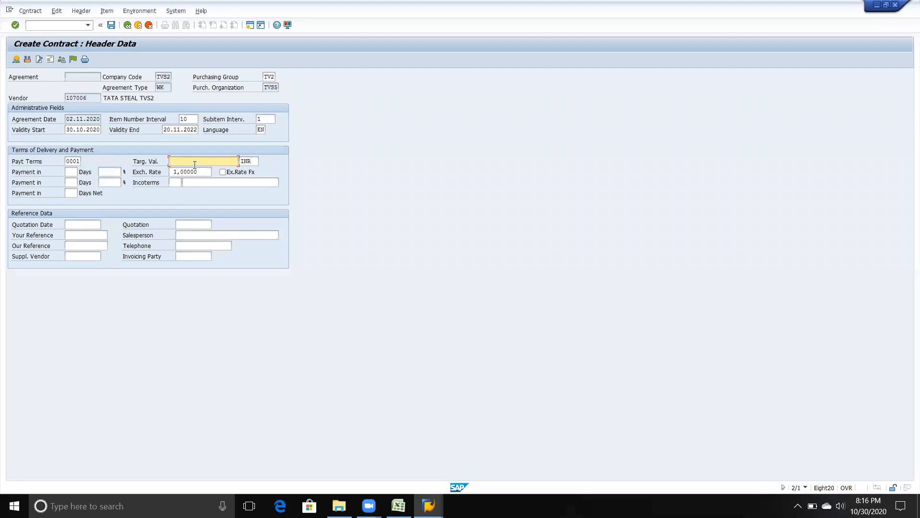
{"action": "type", "text": "1000"}
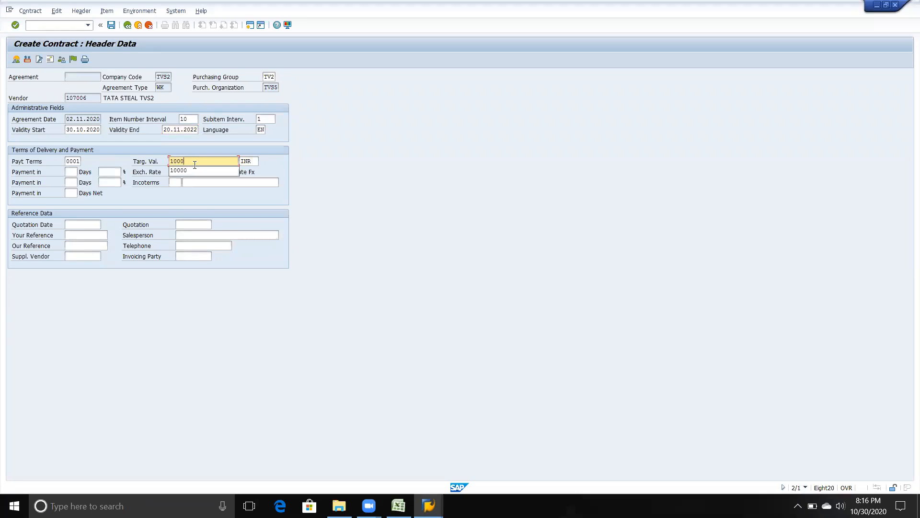
{"action": "type", "text": "00"}
{"action": "key", "text": "Return"}
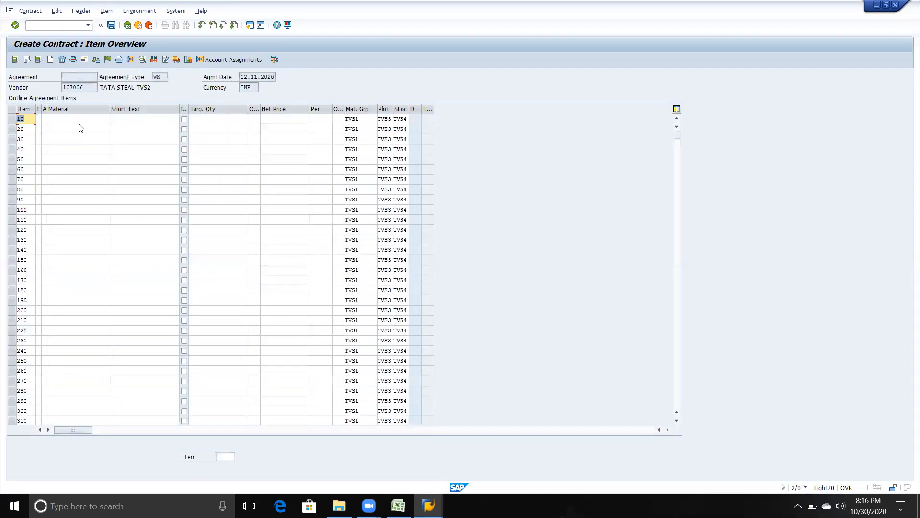
Step: Look up plant TVS3's materials and assign TVS Fibre Raw material (3831) to contract item 10
{"action": "left_click", "coordinate": [79, 119]}
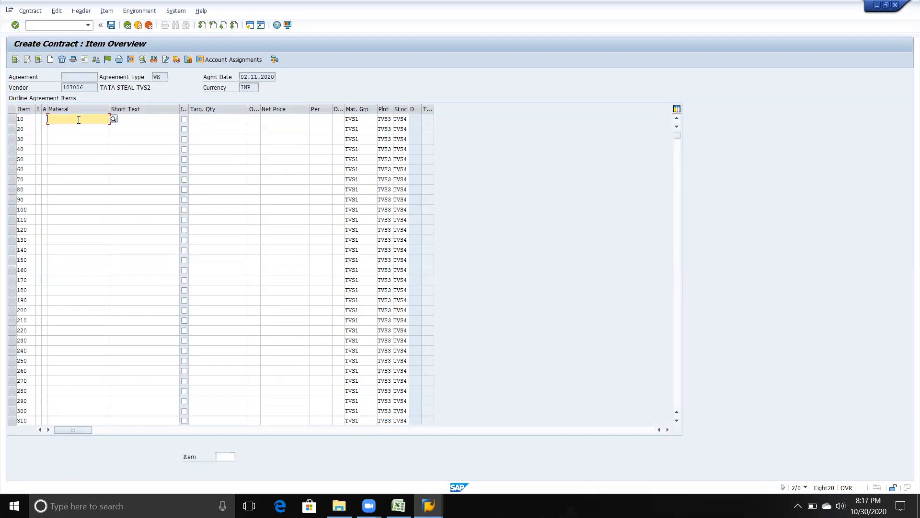
{"action": "left_click", "coordinate": [112, 120]}
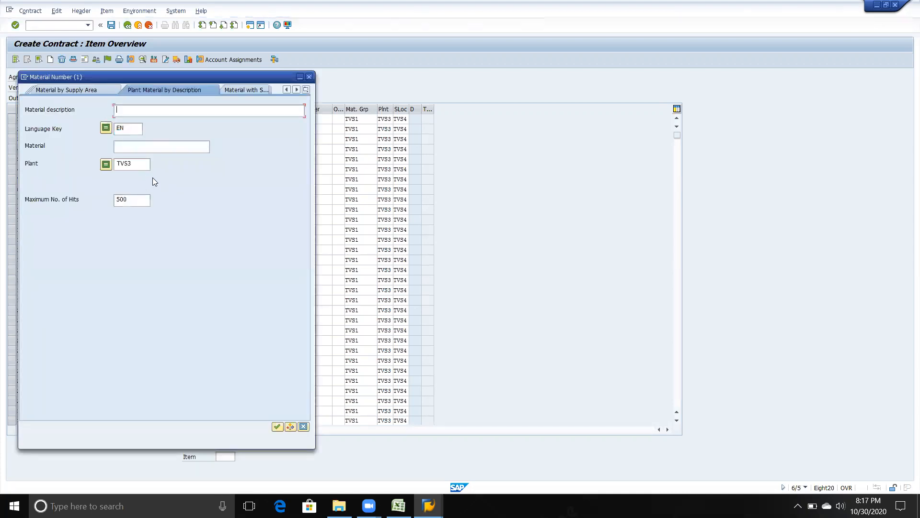
{"action": "left_click", "coordinate": [141, 166]}
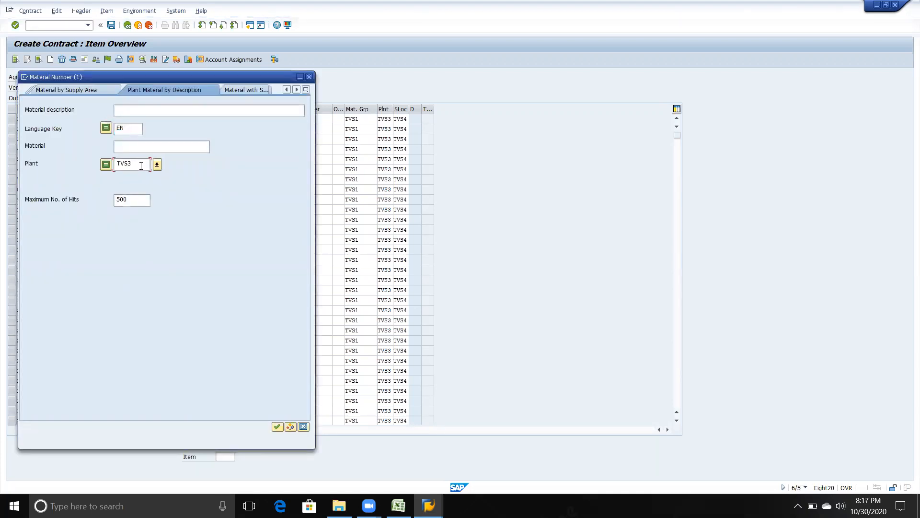
{"action": "key", "text": "Return"}
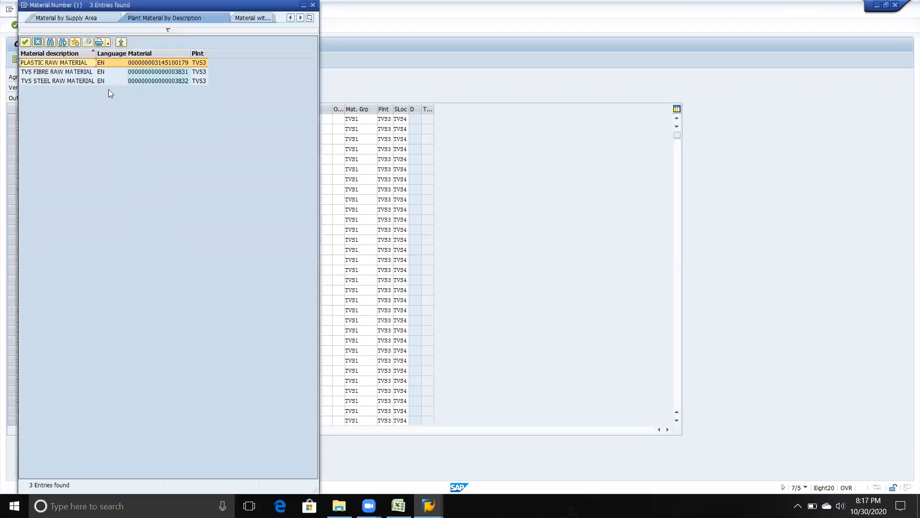
{"action": "double_click", "coordinate": [74, 73]}
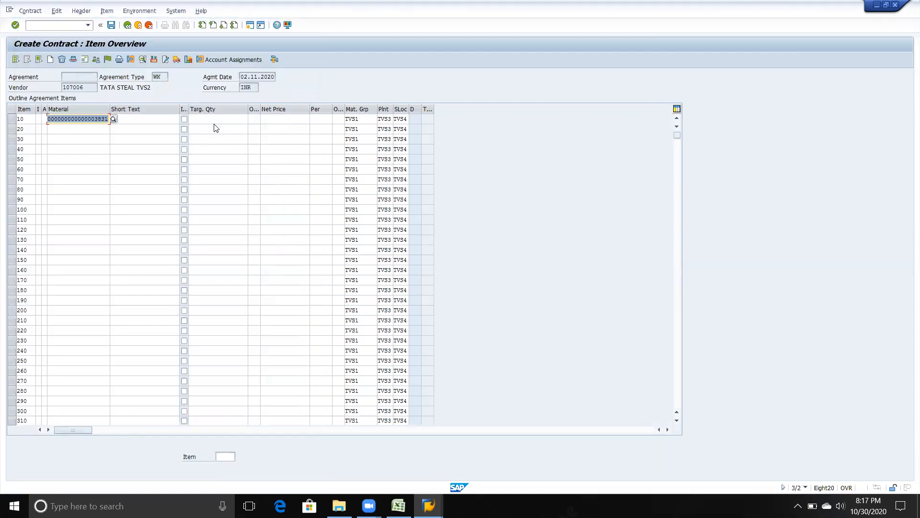
{"action": "key", "text": "Return"}
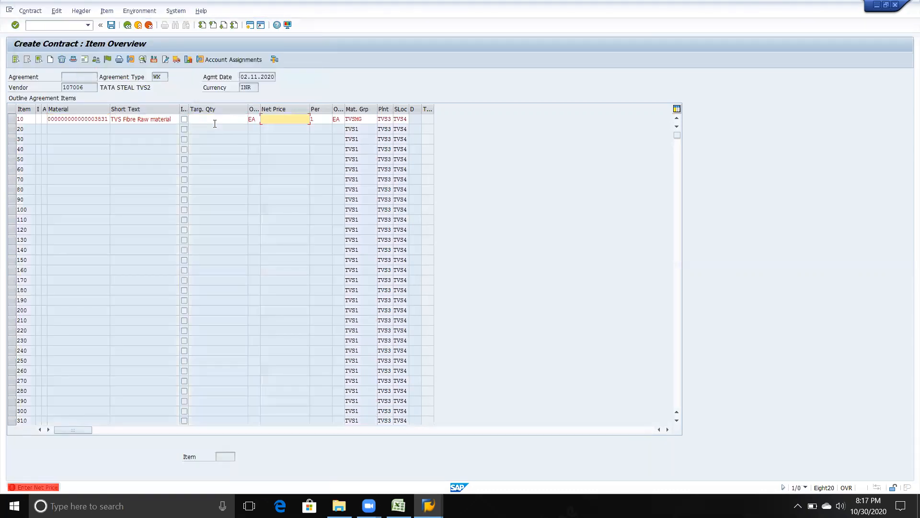
Step: Set item 10's target quantity to 100 EA and net price to 1000 INR, and save the value contract
{"action": "left_click", "coordinate": [216, 123]}
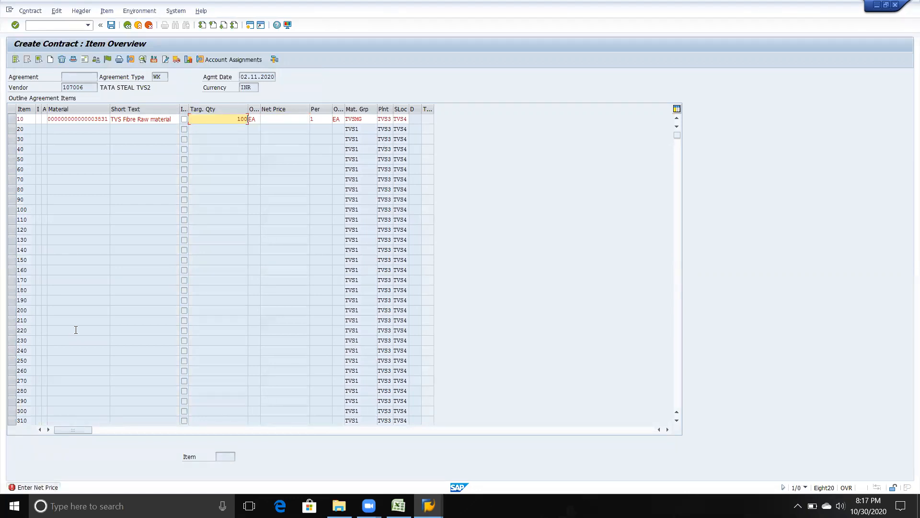
{"action": "type", "text": "100"}
{"action": "key", "text": "Tab"}
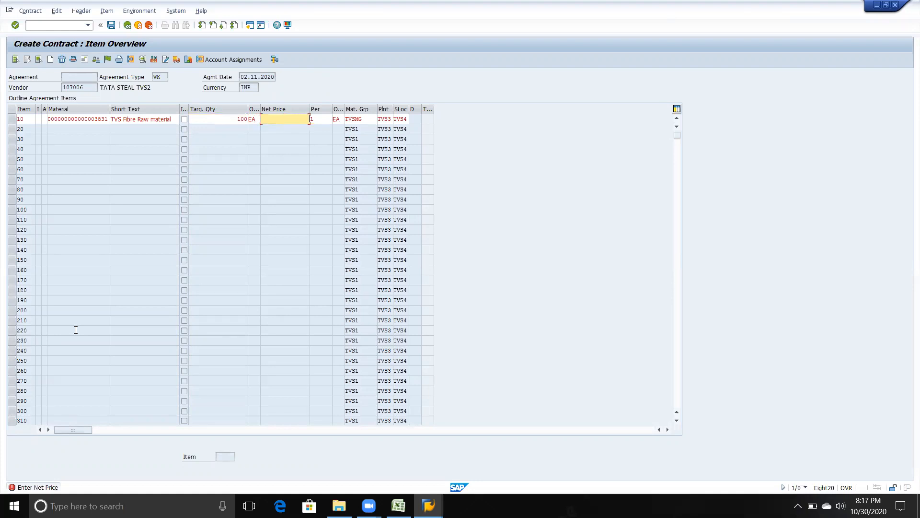
{"action": "type", "text": "1000"}
{"action": "key", "text": "Return"}
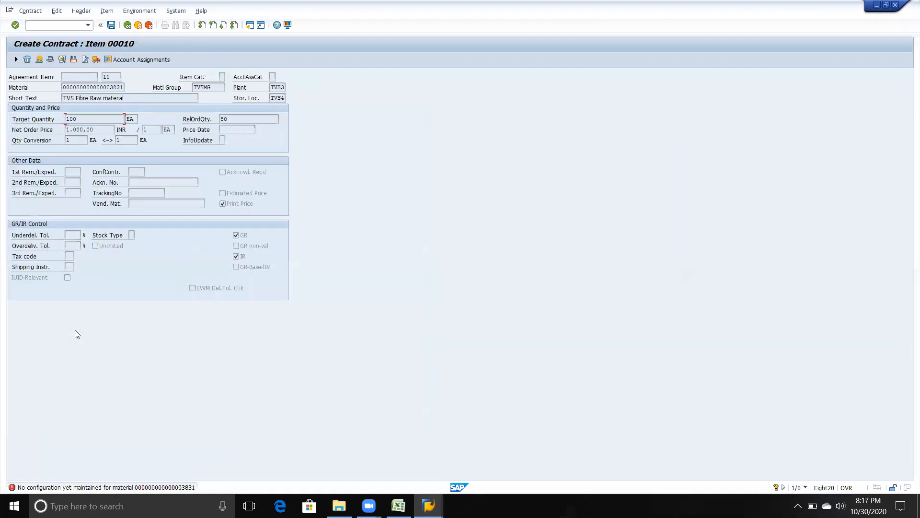
{"action": "key", "text": "Return"}
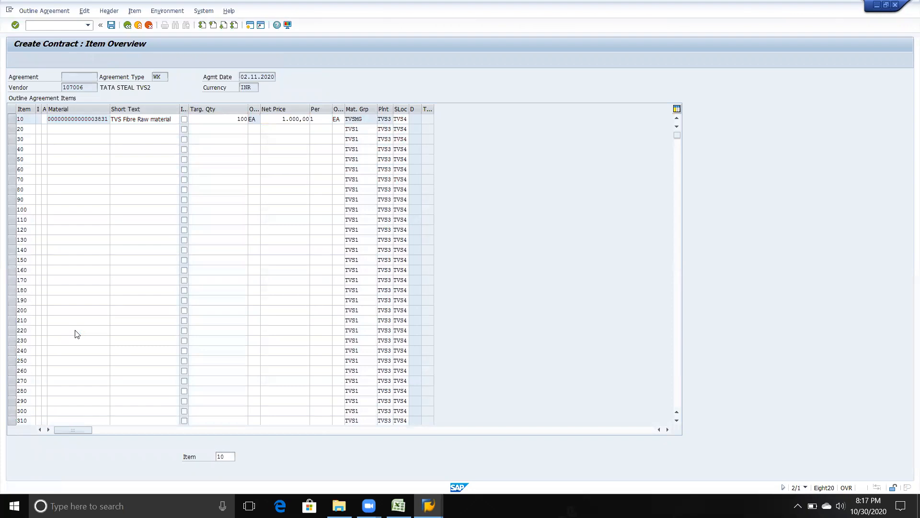
{"action": "key", "text": "ctrl+s"}
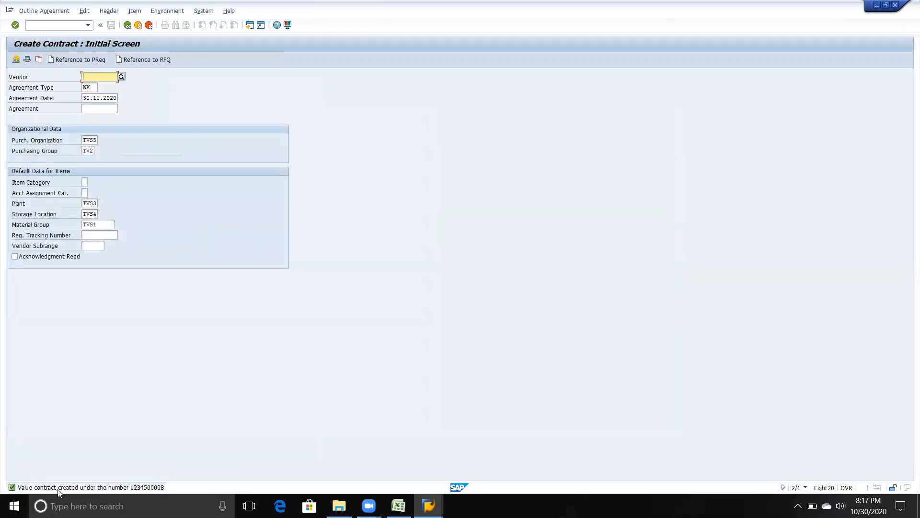
Step: Open the details of the contract creation message and copy its text
{"action": "key", "text": "F1"}
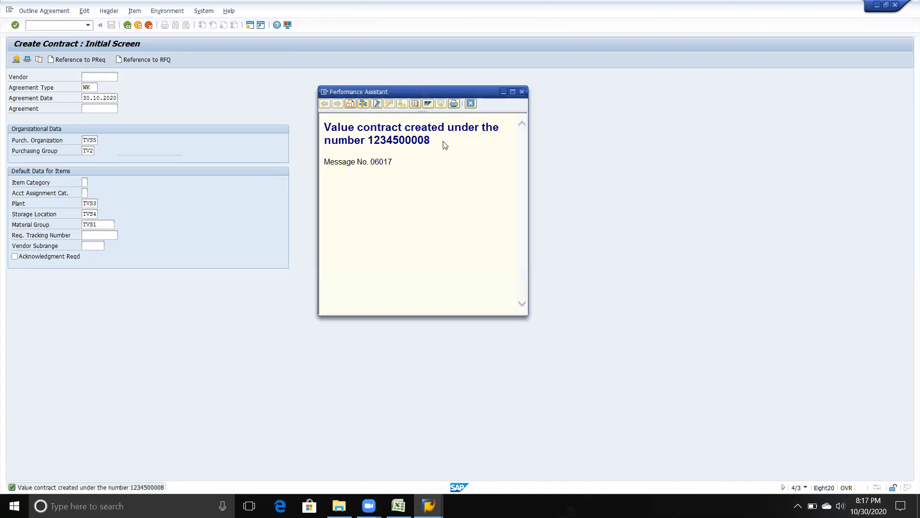
{"action": "left_click_drag", "start_coordinate": [441, 145], "coordinate": [341, 129]}
{"action": "key", "text": "ctrl+c"}
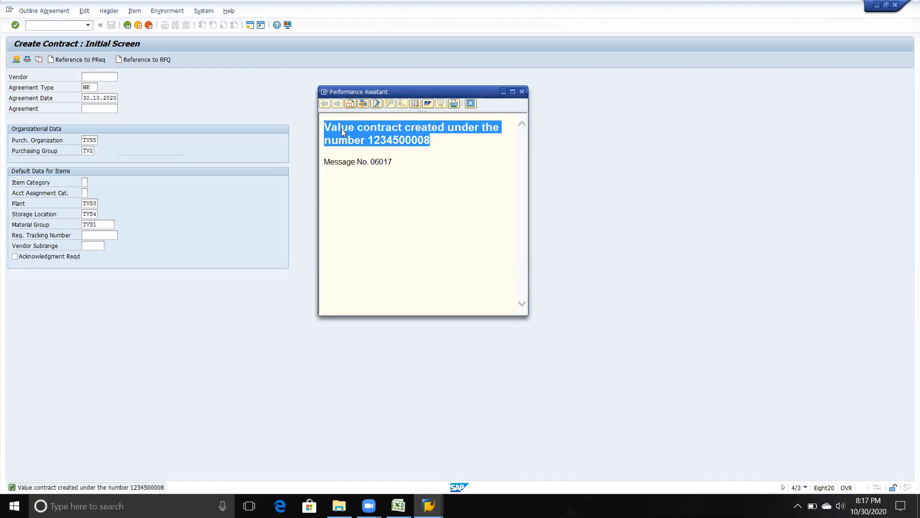
Step: Switch to the Excel lecture sheet and paste the copied message into the Value Contract row's Number cell (I66)
{"action": "key", "text": "alt+Tab"}
{"action": "key", "text": "alt+Tab"}
{"action": "key", "text": "alt+Tab"}
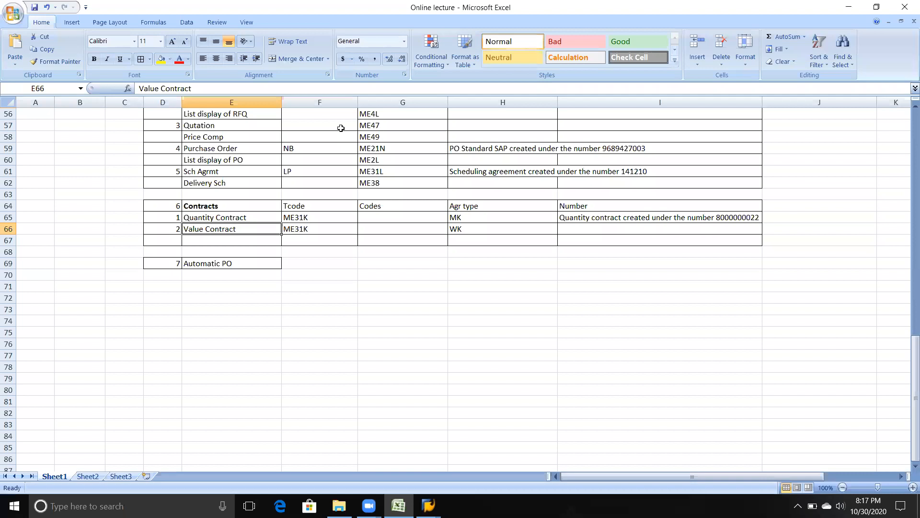
{"action": "key", "text": "Right"}
{"action": "key", "text": "Right"}
{"action": "key", "text": "Right"}
{"action": "key", "text": "Right"}
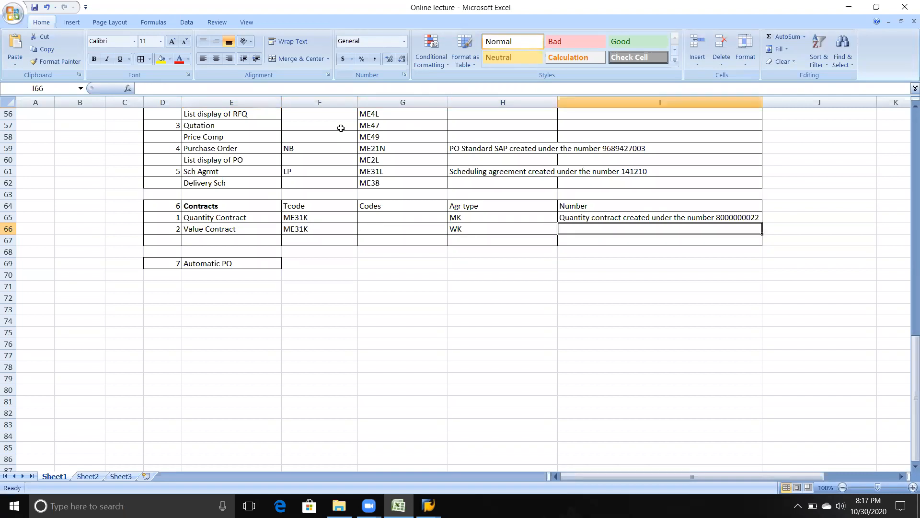
{"action": "key", "text": "F2"}
{"action": "key", "text": "ctrl+v"}
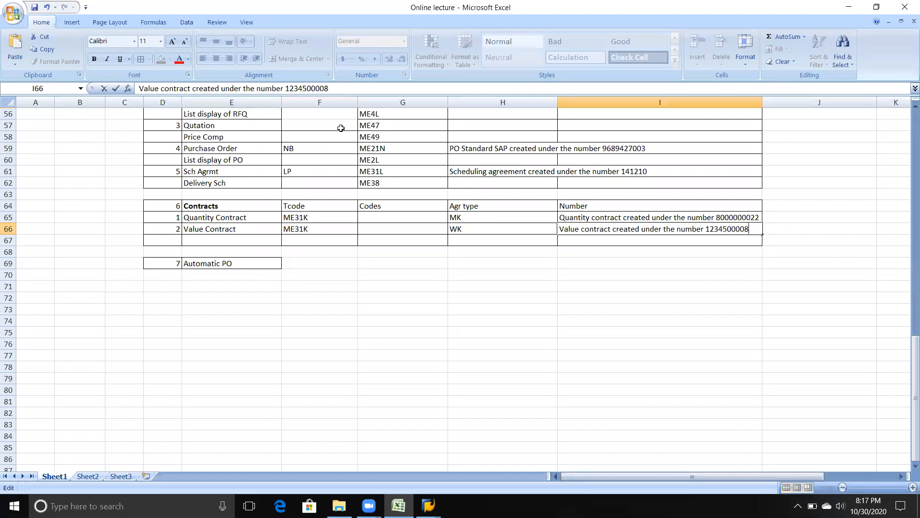
{"action": "key", "text": "shift+Tab"}
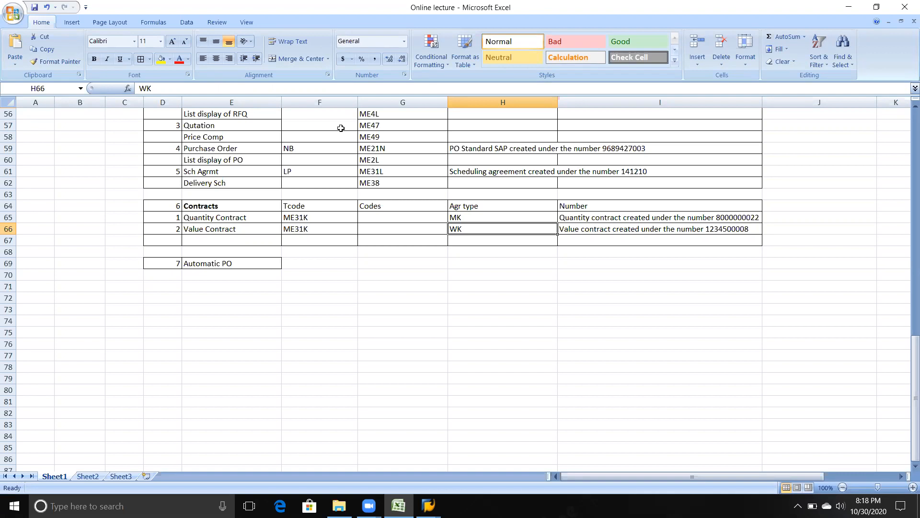
{"action": "key", "text": "Up"}
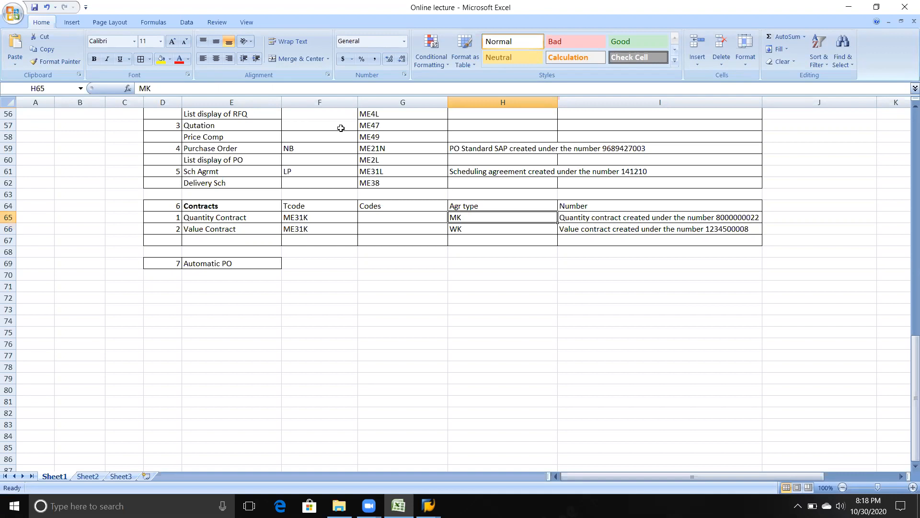
{"action": "key", "text": "Down"}
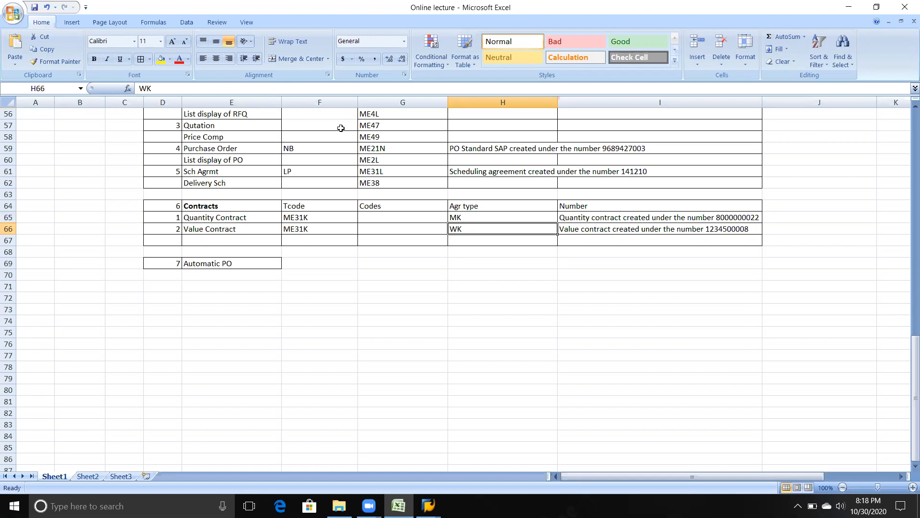
{"action": "key", "text": "Left"}
{"action": "key", "text": "Left"}
{"action": "key", "text": "Left"}
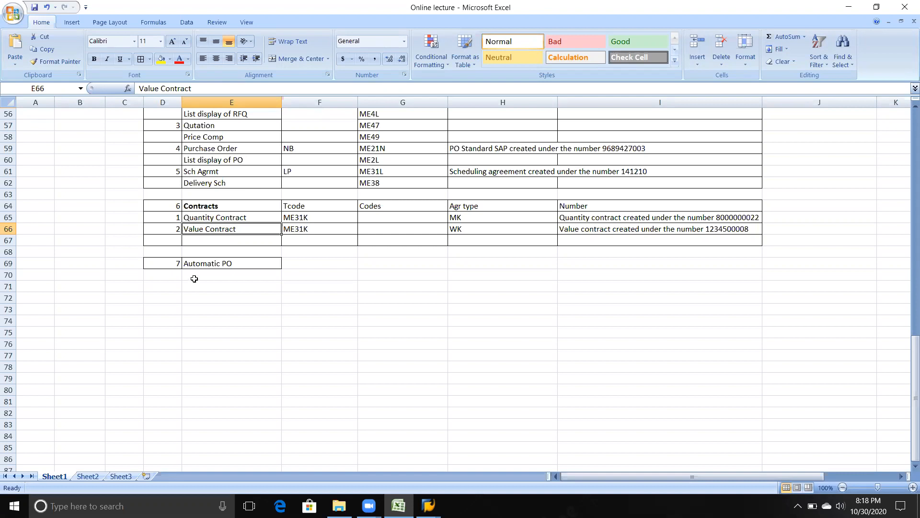
{"action": "key", "text": "alt+Tab"}
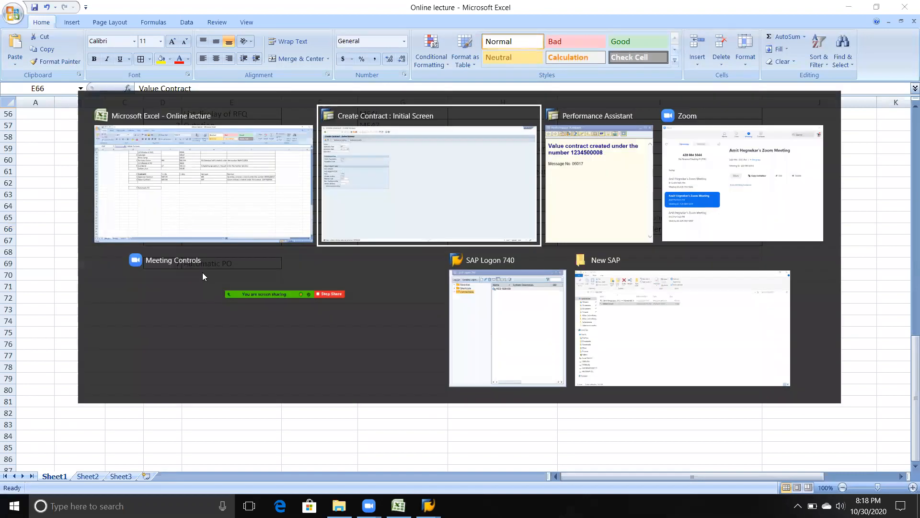
{"action": "left_click", "coordinate": [247, 218]}
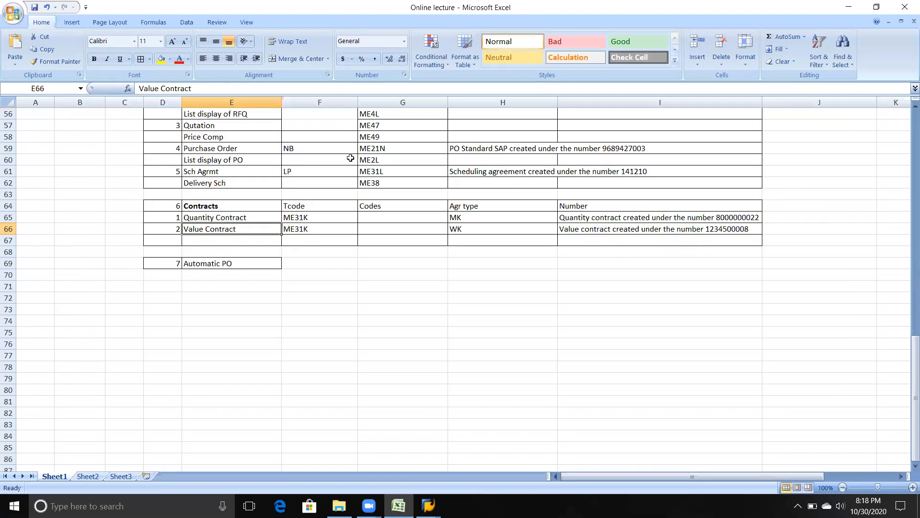
{"action": "left_click", "coordinate": [481, 1]}
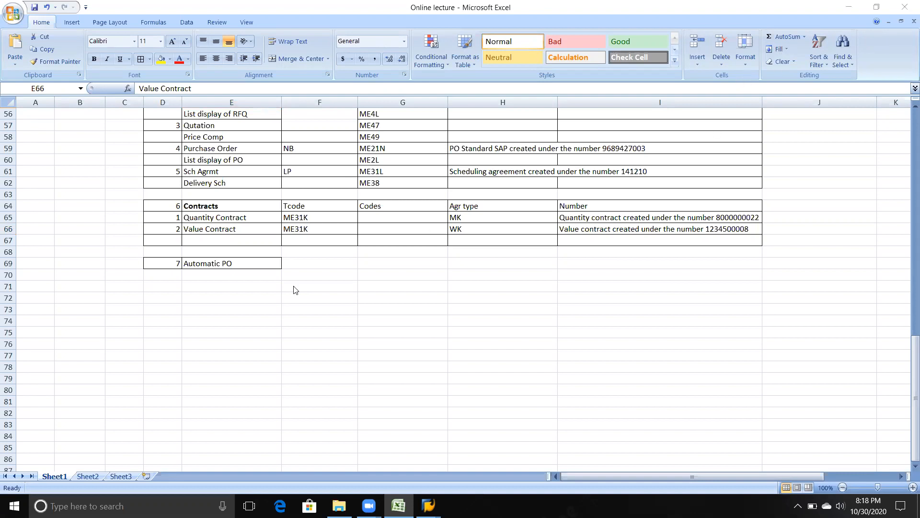
Step: List Vendor and Material in the two cells below the Automatic PO heading (E70 and E71)
{"action": "left_click", "coordinate": [222, 256]}
{"action": "left_click", "coordinate": [217, 265]}
{"action": "key", "text": "Return"}
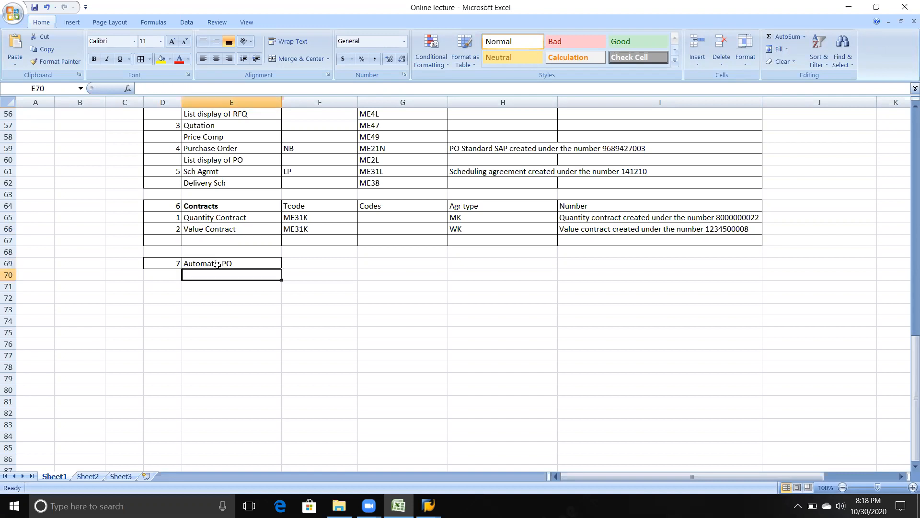
{"action": "type", "text": "Vendor"}
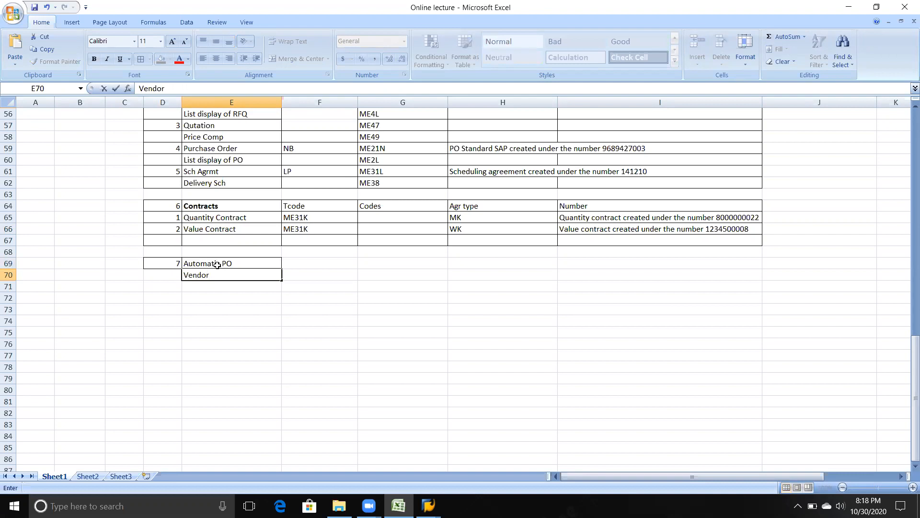
{"action": "key", "text": "Return"}
{"action": "type", "text": "Material"}
{"action": "key", "text": "Tab"}
{"action": "key", "text": "Left"}
{"action": "key", "text": "Up"}
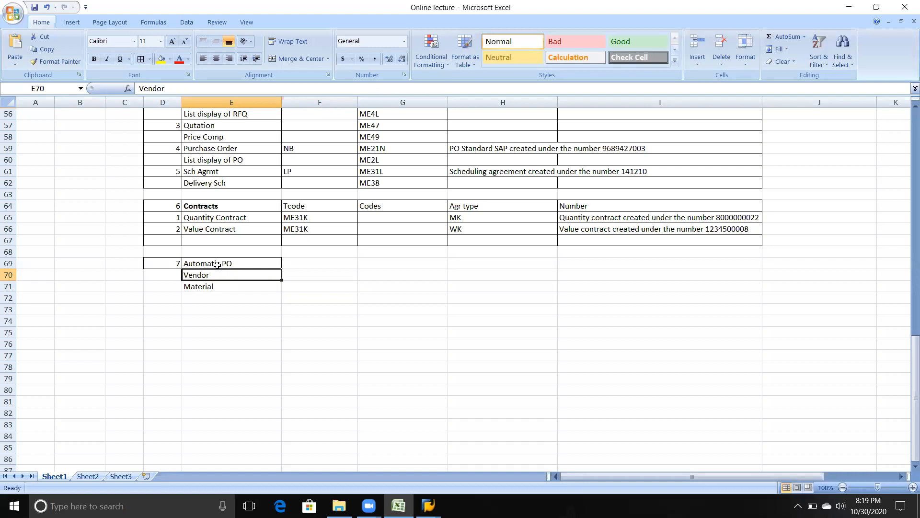
{"action": "key", "text": "Right"}
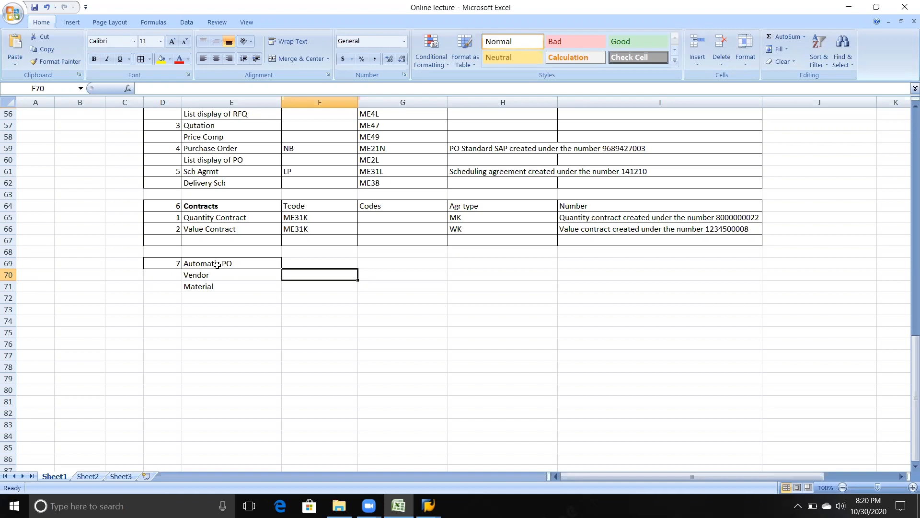
{"action": "key", "text": "Up"}
{"action": "key", "text": "Down"}
{"action": "key", "text": "Left"}
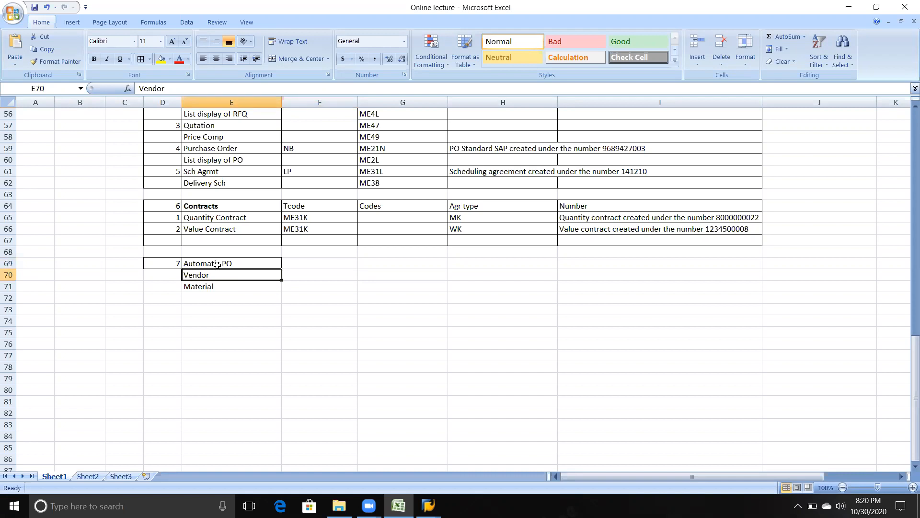
Step: Switch to SAP and start the Change Vendor transaction
{"action": "key", "text": "alt+Tab"}
{"action": "key", "text": "alt+Tab"}
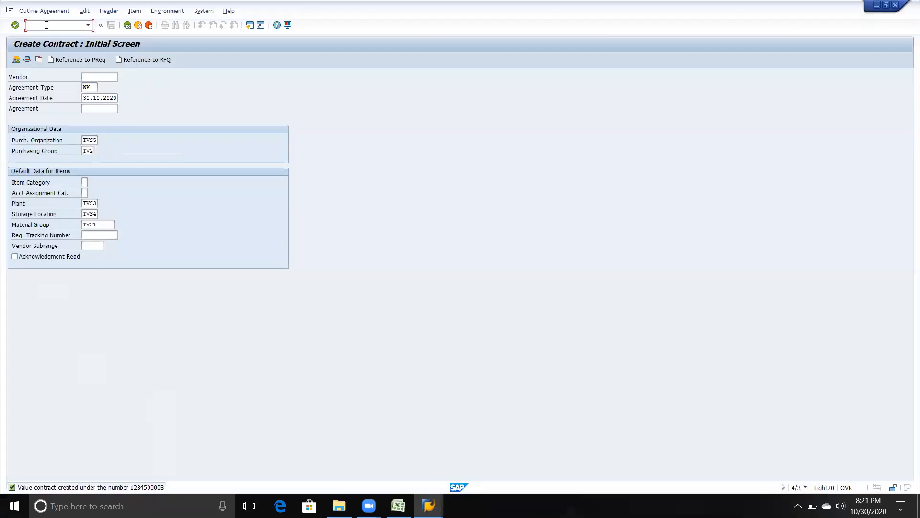
{"action": "type", "text": "me33k"}
{"action": "key", "text": "Return"}
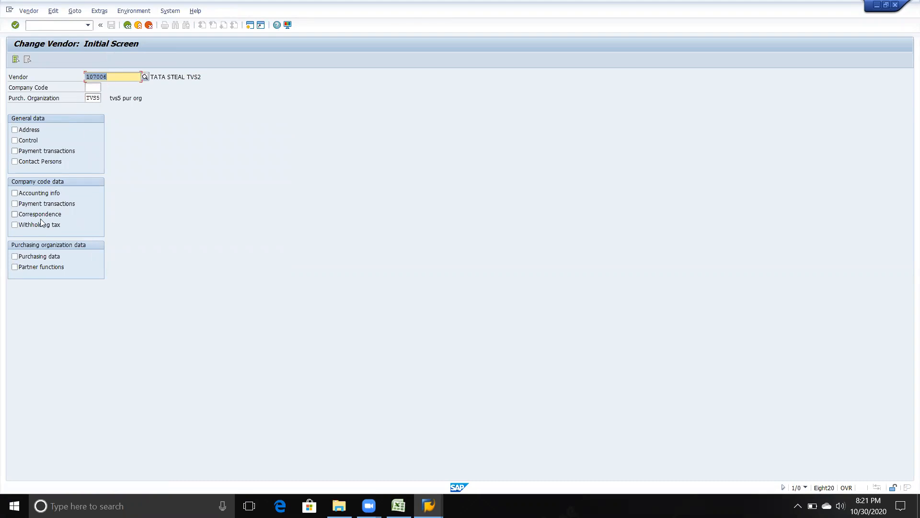
Step: Select the Purchasing data view and open it for vendor TATA STEAL TVS2 in purchasing organization TVS5
{"action": "left_click", "coordinate": [32, 259]}
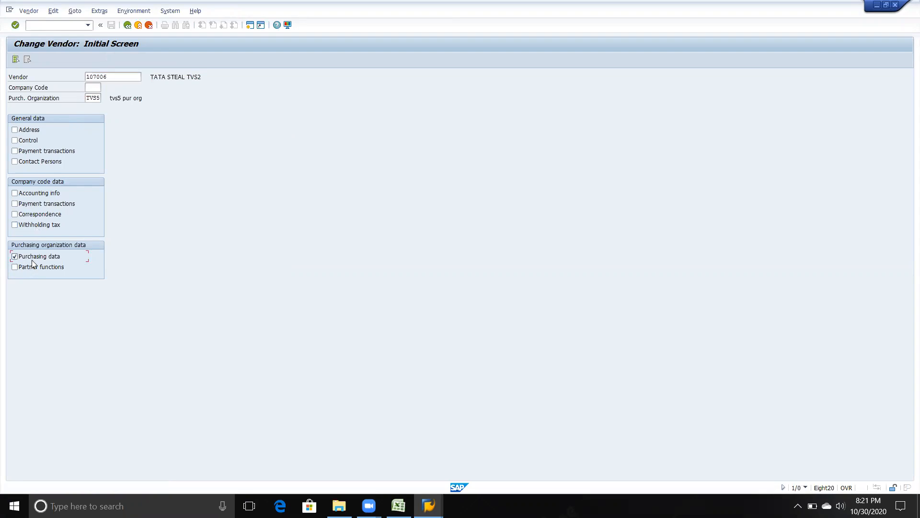
{"action": "left_click", "coordinate": [33, 267]}
{"action": "left_click", "coordinate": [92, 87]}
{"action": "left_click", "coordinate": [96, 97]}
{"action": "key", "text": "Return"}
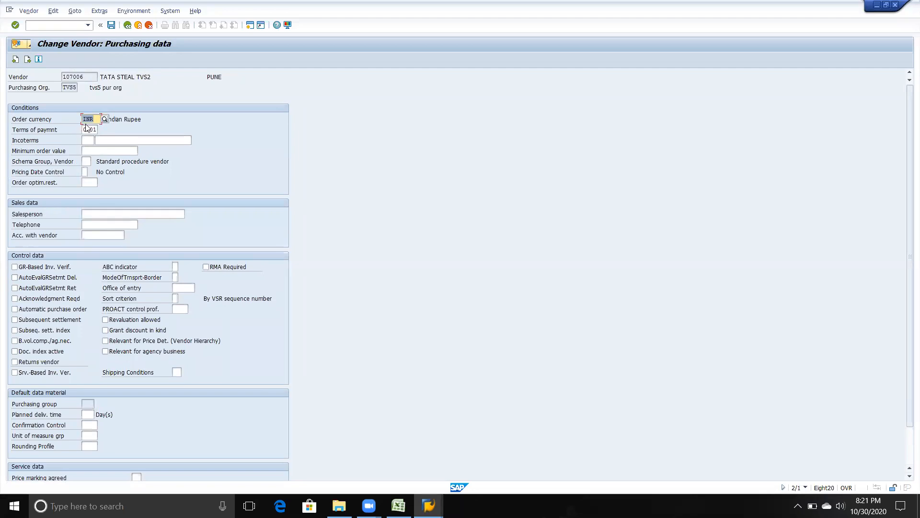
Step: Enable Automatic purchase order and GR-Based Inv. Verif. in the vendor's purchasing control data
{"action": "left_click", "coordinate": [86, 161]}
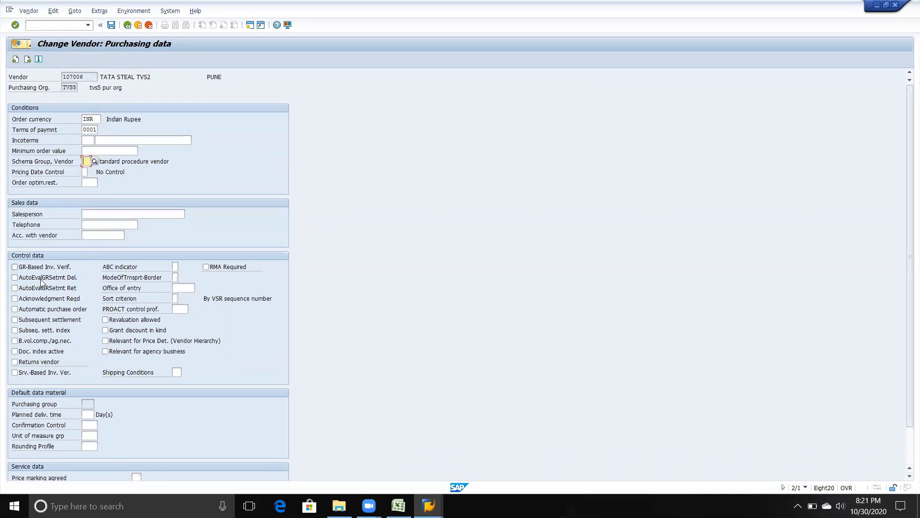
{"action": "left_click", "coordinate": [35, 311]}
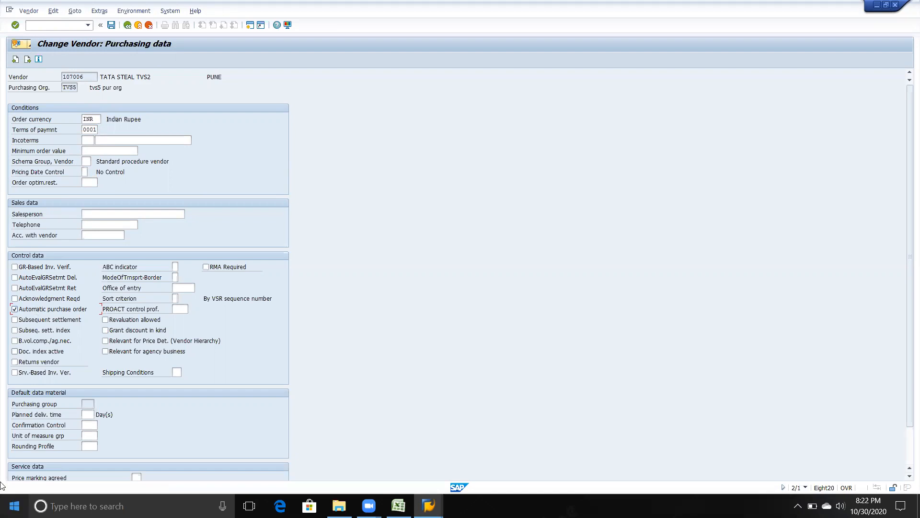
{"action": "left_click", "coordinate": [42, 270]}
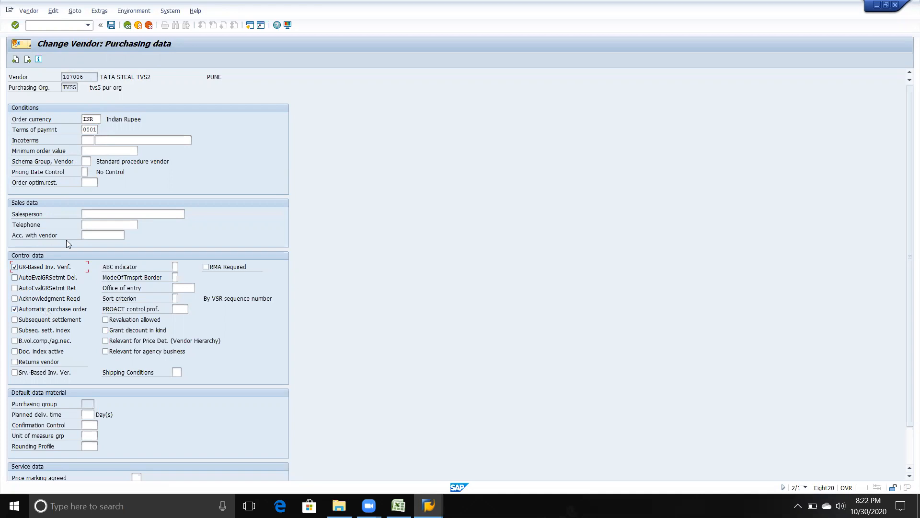
Step: Save the vendor's purchasing data changes
{"action": "left_click", "coordinate": [117, 26]}
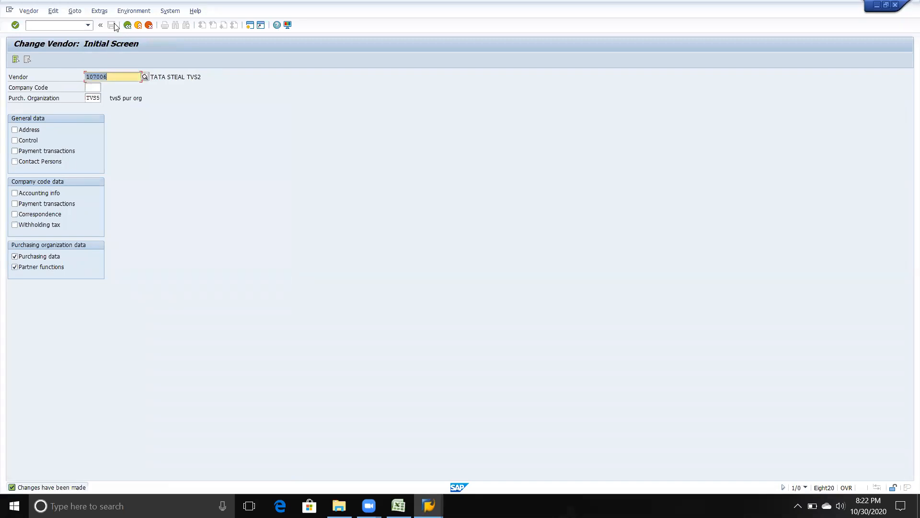
Step: Switch to Excel and enter XK02 beside Vendor (F70) and MM02 beside Material (F71)
{"action": "key", "text": "alt+Tab"}
{"action": "key", "text": "Down"}
{"action": "key", "text": "Right"}
{"action": "key", "text": "Up"}
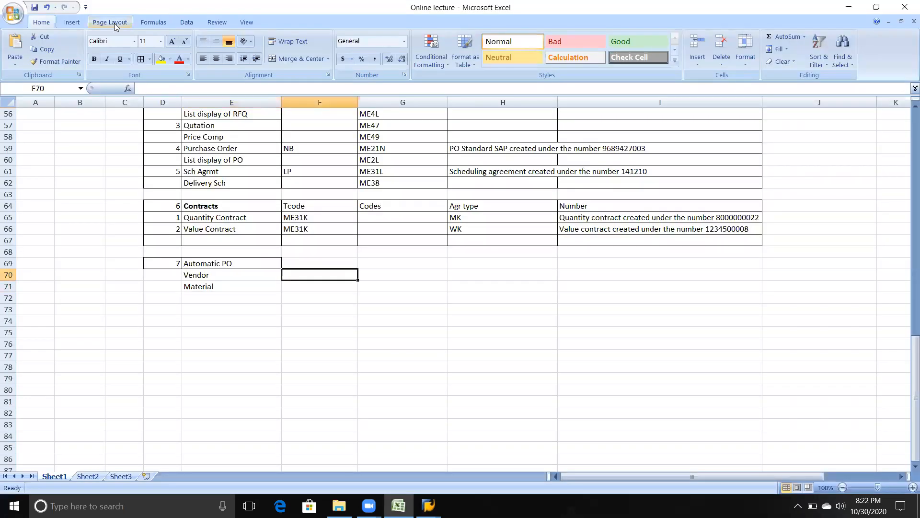
{"action": "type", "text": "XK02"}
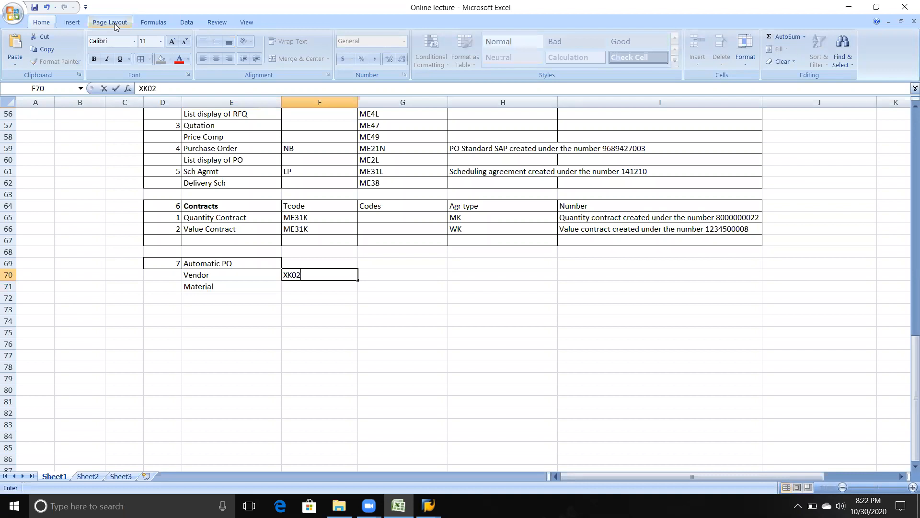
{"action": "key", "text": "Return"}
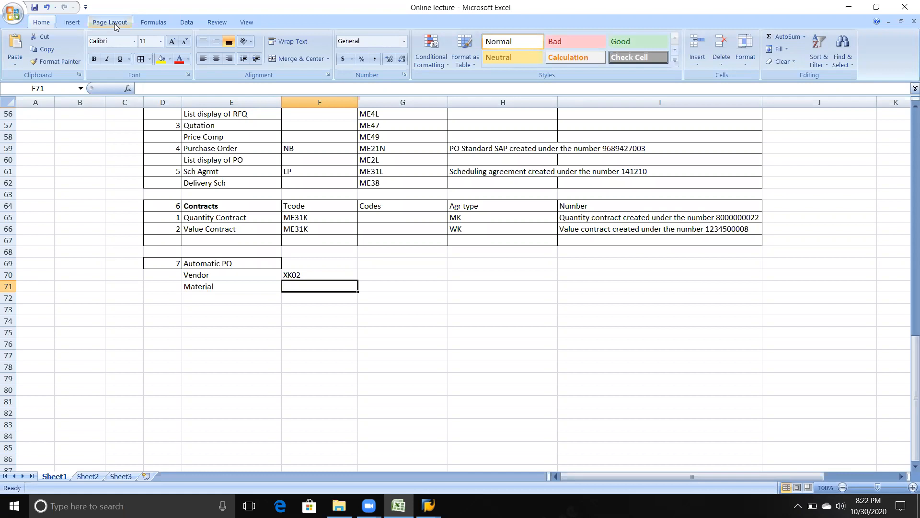
{"action": "type", "text": "MM02"}
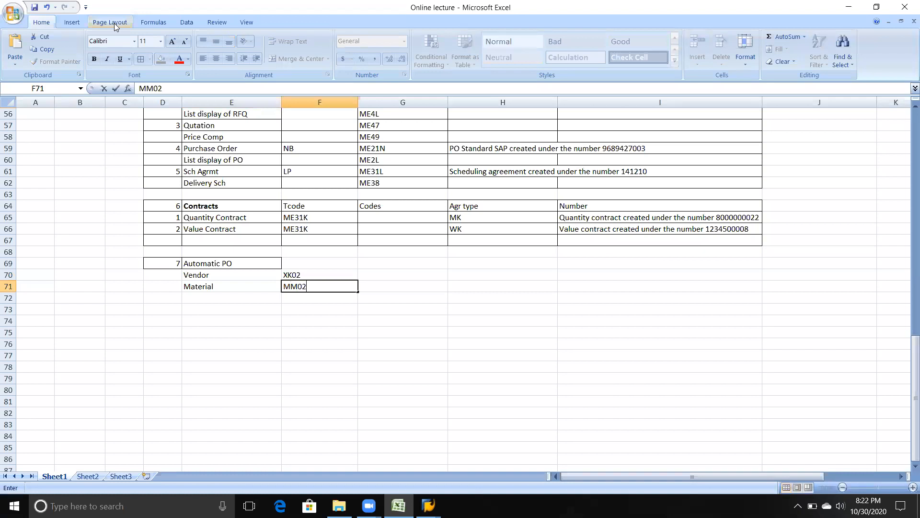
{"action": "key", "text": "Tab"}
Step: Switch to SAP and start the Change Material transaction MM02
{"action": "key", "text": "alt+Tab"}
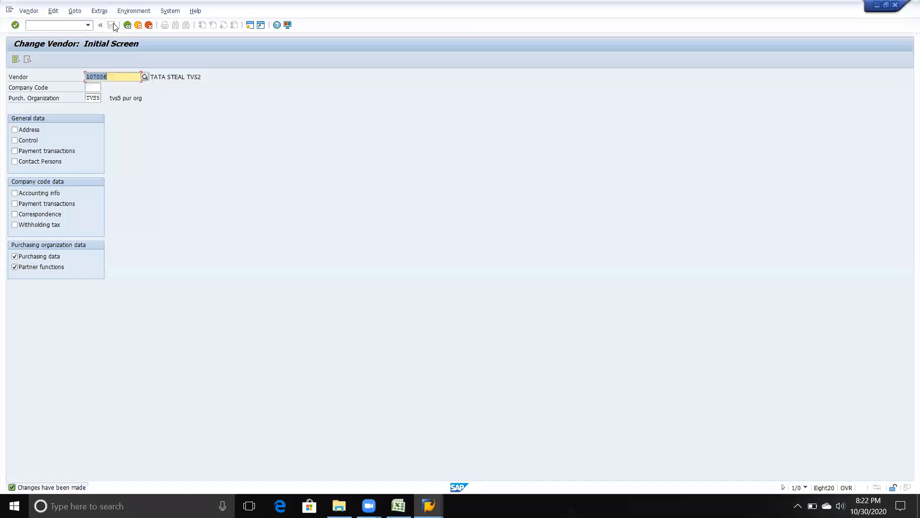
{"action": "left_click", "coordinate": [41, 25]}
{"action": "type", "text": "/"}
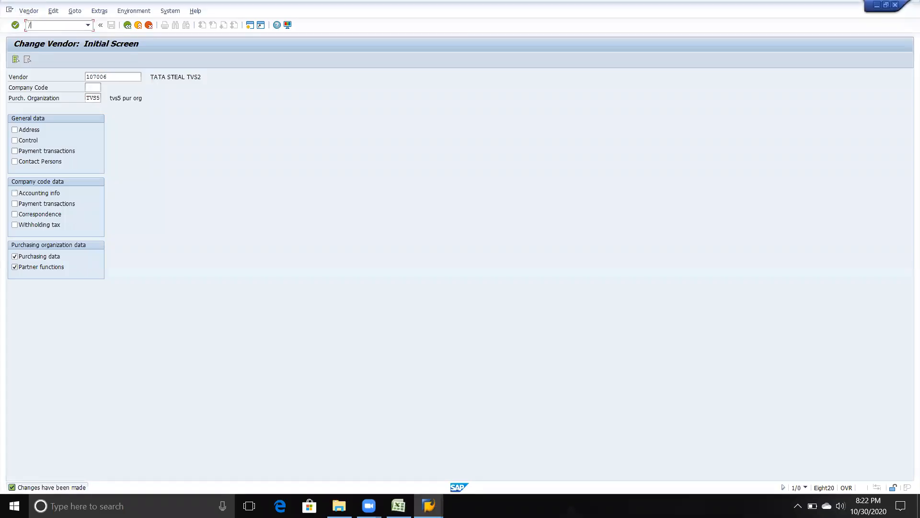
{"action": "type", "text": "NM02"}
{"action": "key", "text": "Return"}
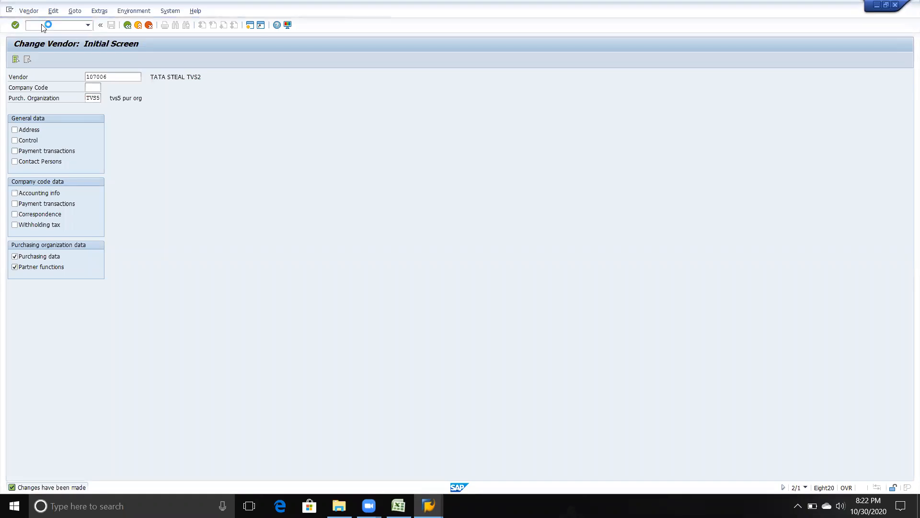
{"action": "left_click", "coordinate": [69, 24]}
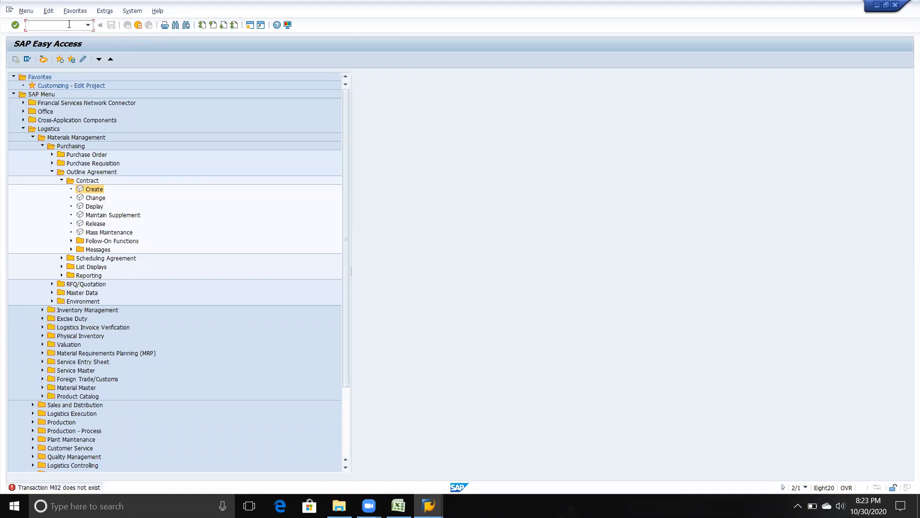
{"action": "type", "text": "MM02"}
{"action": "key", "text": "Return"}
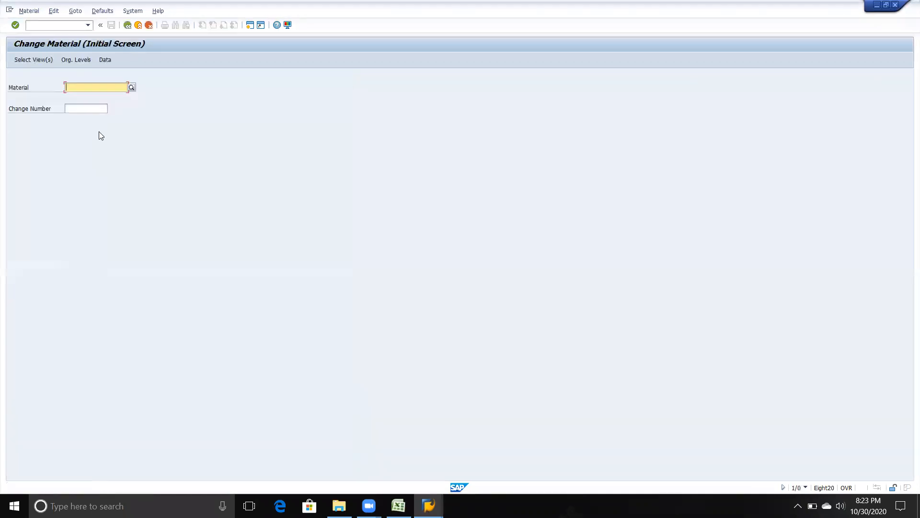
Step: Look up the materials of plant TVS3 and choose TVS FIBRE RAW MATERIAL as the material to change
{"action": "left_click", "coordinate": [132, 88]}
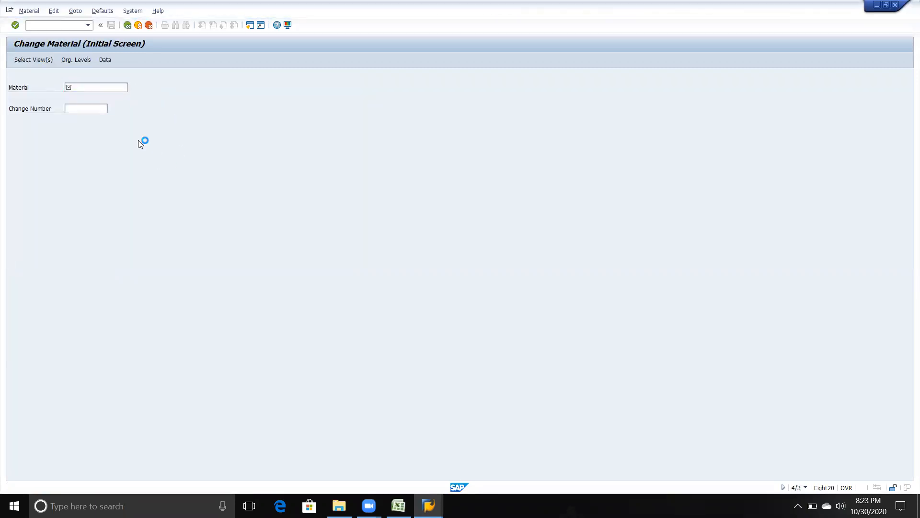
{"action": "left_click", "coordinate": [194, 177]}
{"action": "key", "text": "Return"}
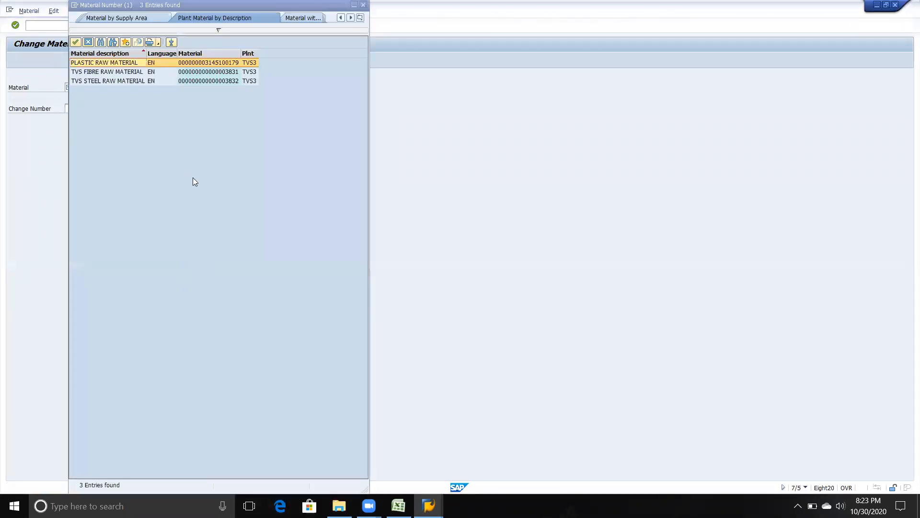
{"action": "double_click", "coordinate": [134, 73]}
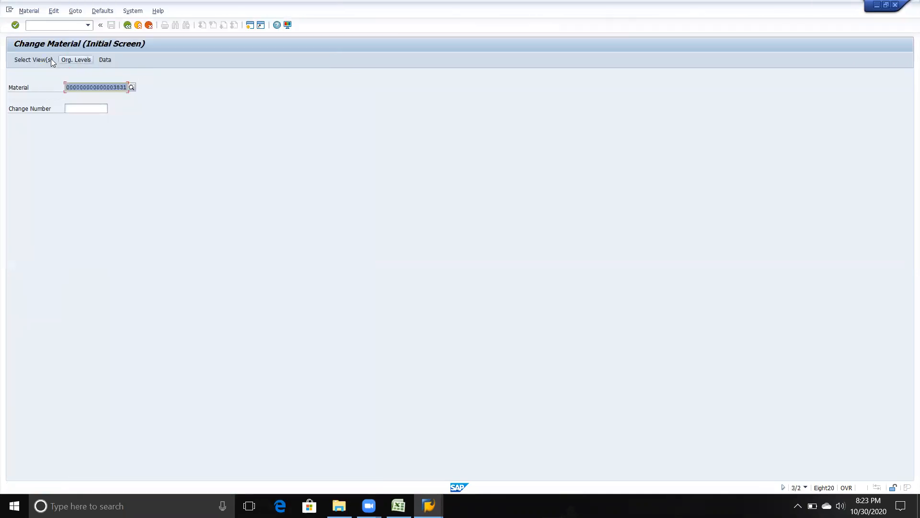
Step: Deselect Basic Data 1 and Basic Data 2 from the material's views, keep Purchasing and Accounting 1, and proceed to the organizational levels
{"action": "left_click", "coordinate": [49, 60]}
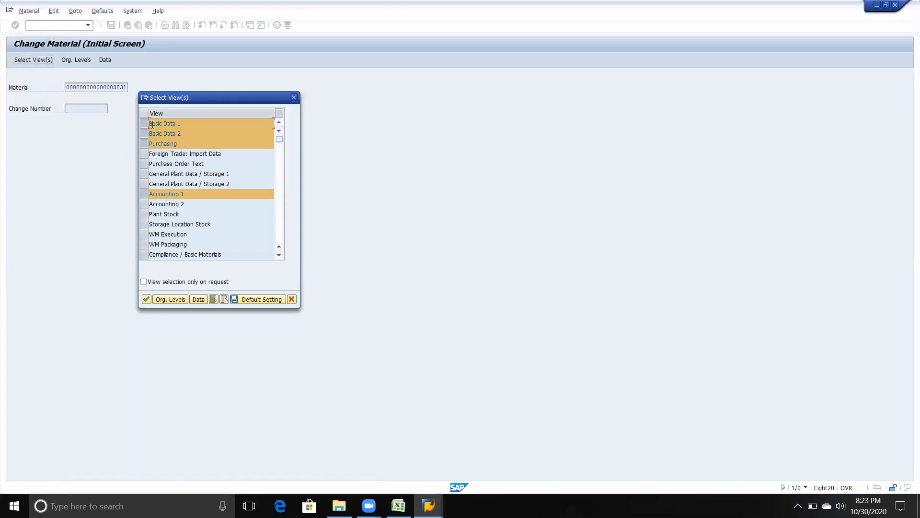
{"action": "left_click", "coordinate": [144, 123]}
{"action": "left_click", "coordinate": [145, 134]}
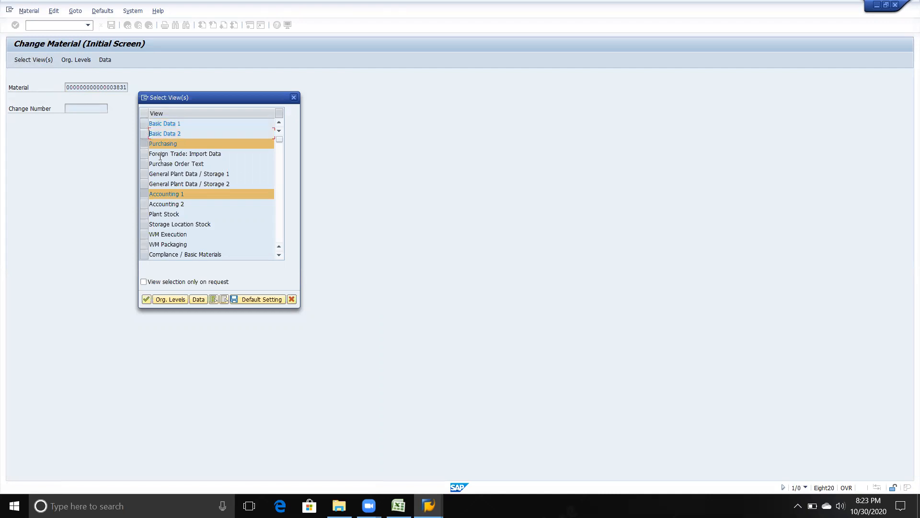
{"action": "left_click", "coordinate": [161, 300]}
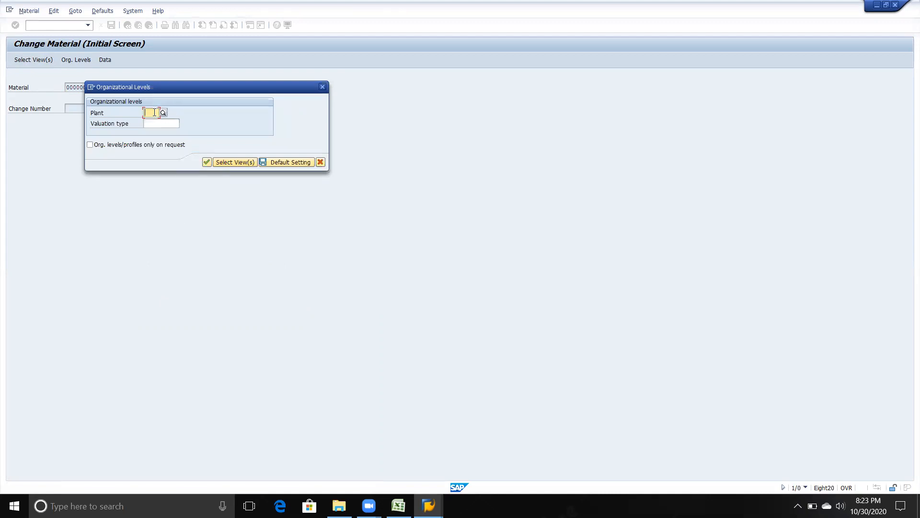
Step: Set the organizational level to plant TVS3 without a valuation type and open the fibre material's Purchasing view
{"action": "type", "text": "TVS"}
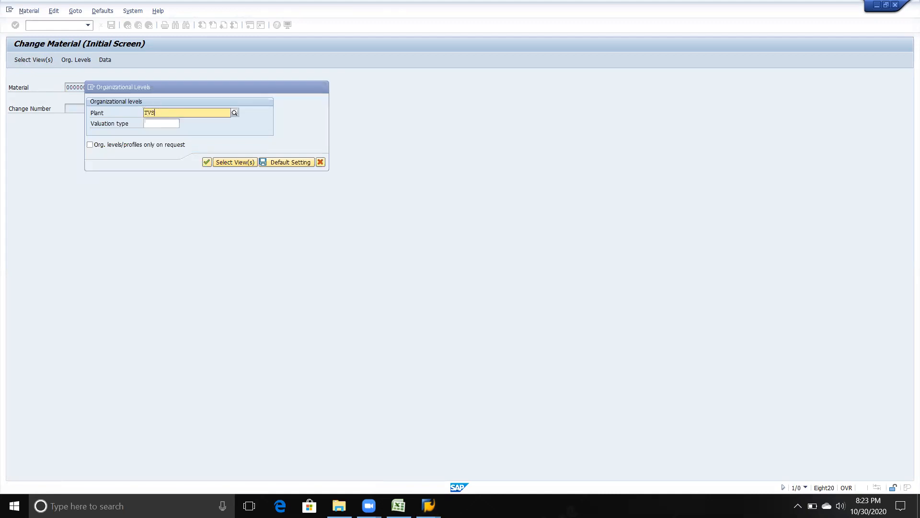
{"action": "key", "text": "Down"}
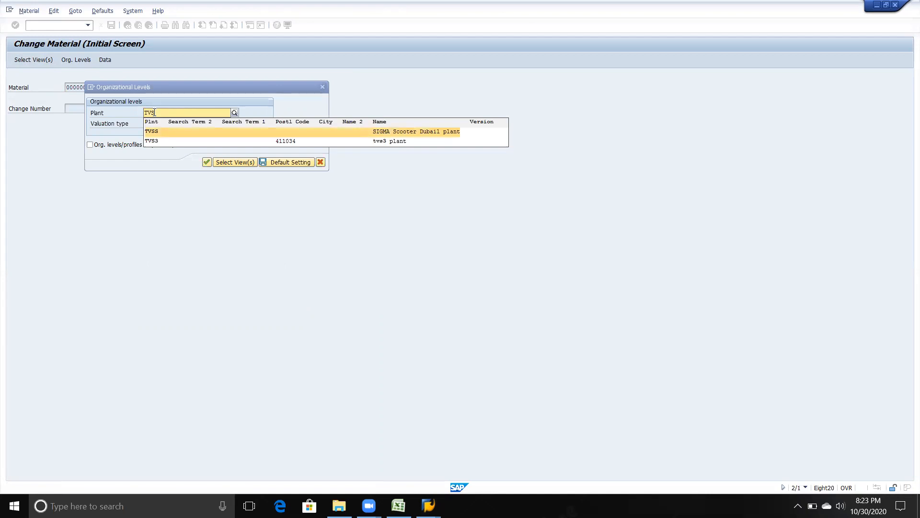
{"action": "key", "text": "Down"}
{"action": "key", "text": "Return"}
{"action": "left_click", "coordinate": [157, 124]}
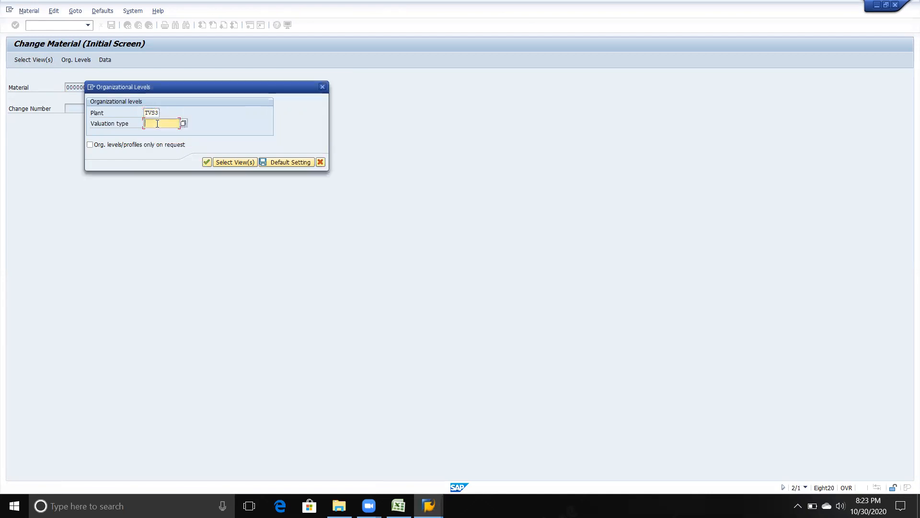
{"action": "left_click", "coordinate": [183, 124]}
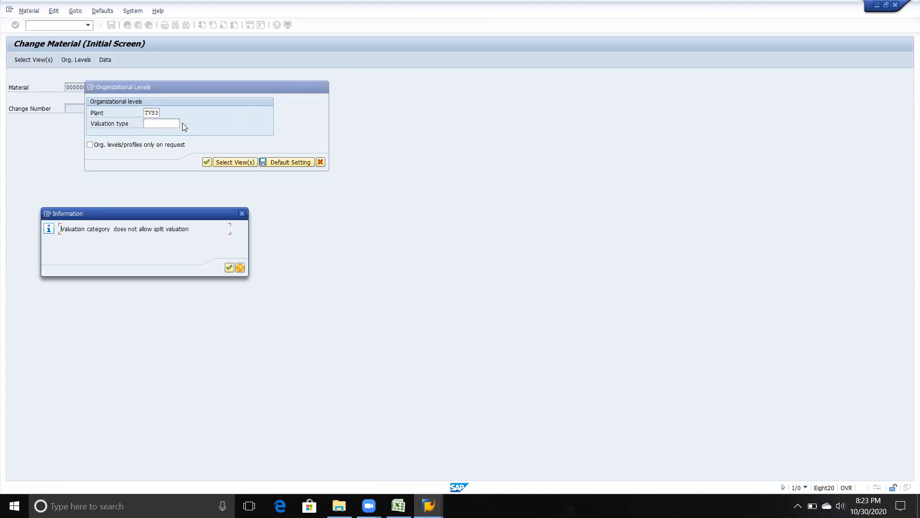
{"action": "left_click", "coordinate": [242, 213]}
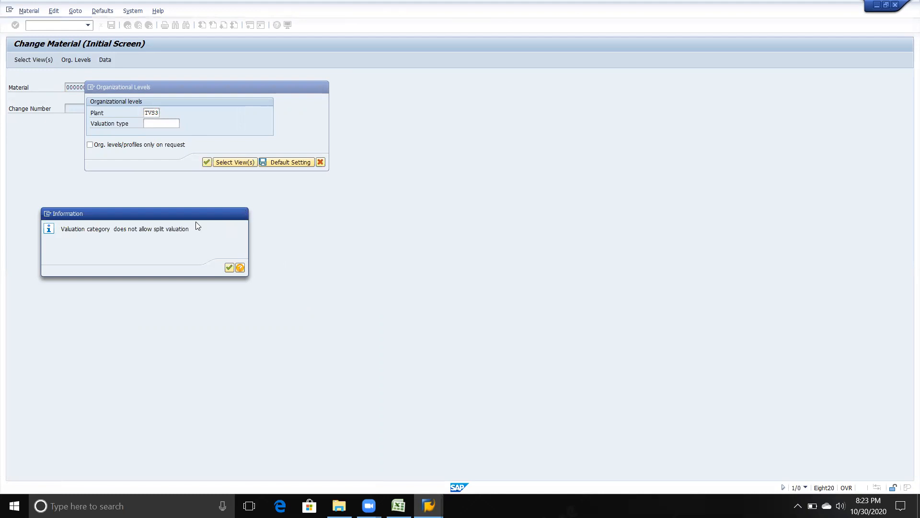
{"action": "left_click", "coordinate": [152, 112]}
{"action": "key", "text": "Return"}
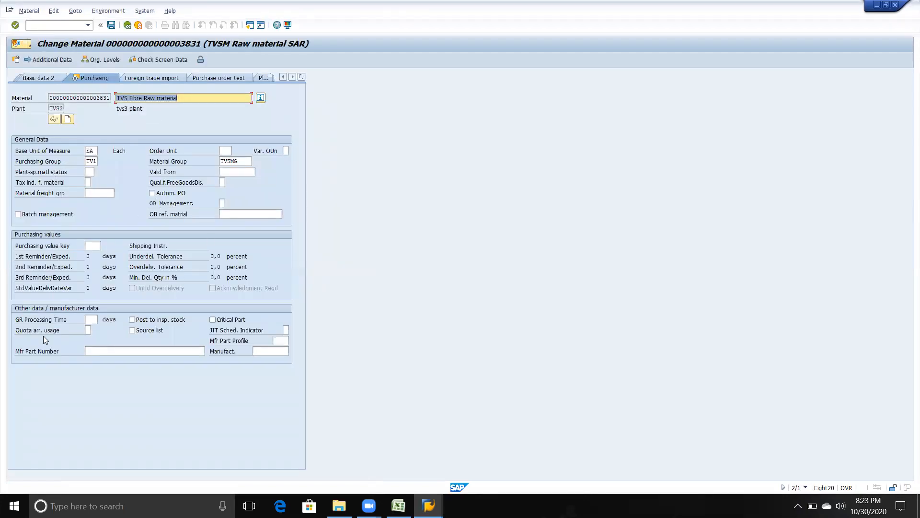
Step: Enable Autom. PO in the fibre material's purchasing data and try to save the material
{"action": "left_click", "coordinate": [153, 193]}
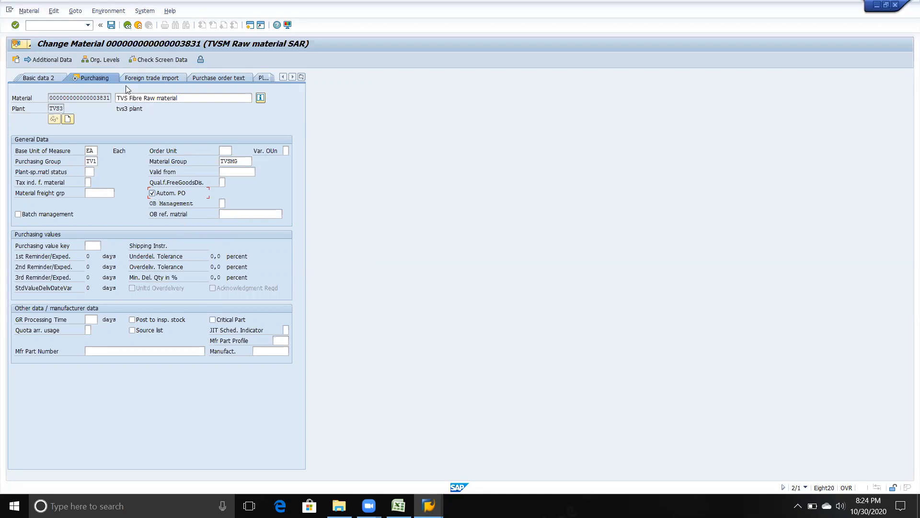
{"action": "left_click", "coordinate": [111, 25]}
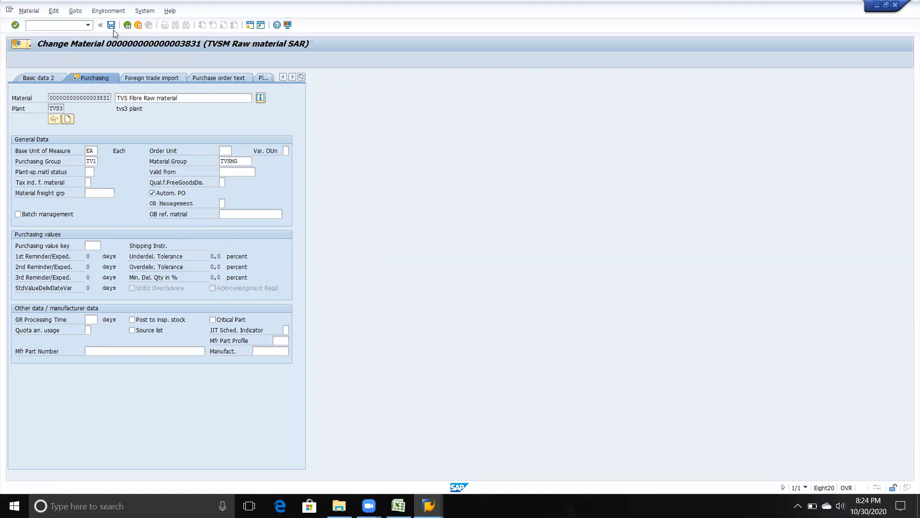
{"action": "key", "text": "alt+Tab"}
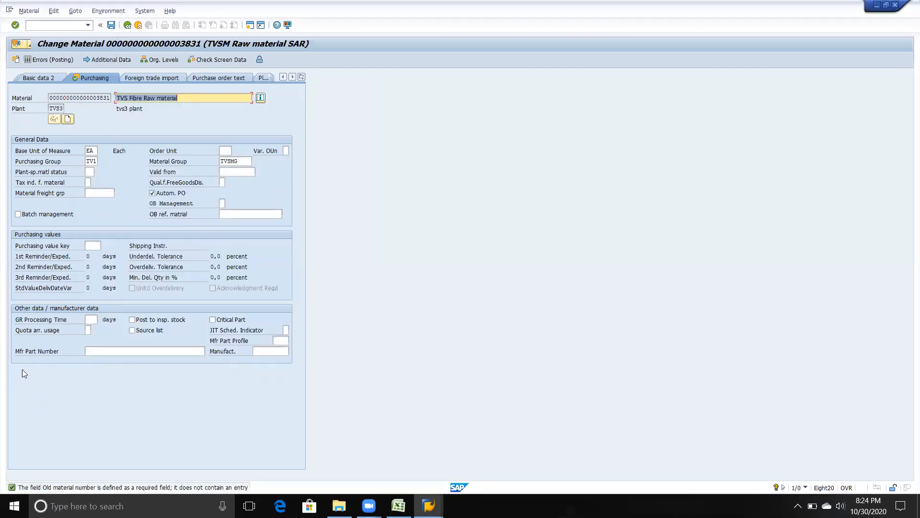
{"action": "key", "text": "Return"}
{"action": "left_click", "coordinate": [127, 25]}
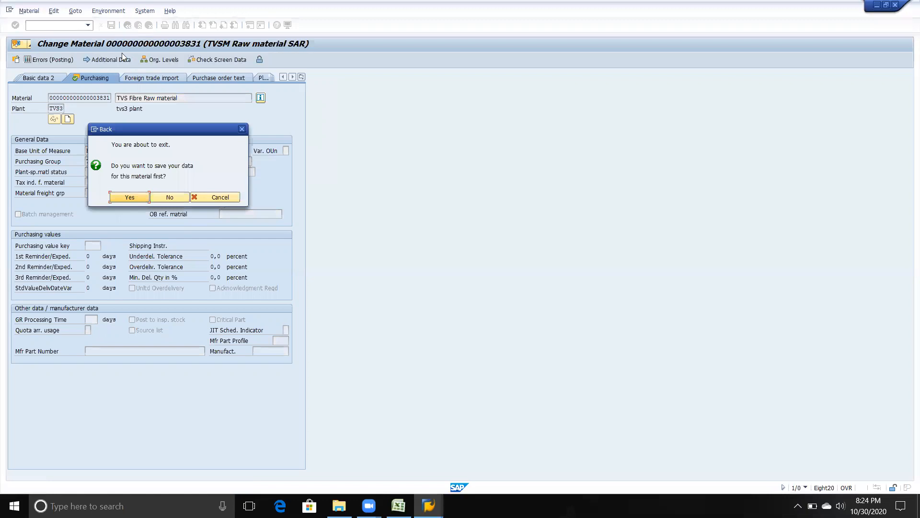
{"action": "left_click", "coordinate": [127, 199]}
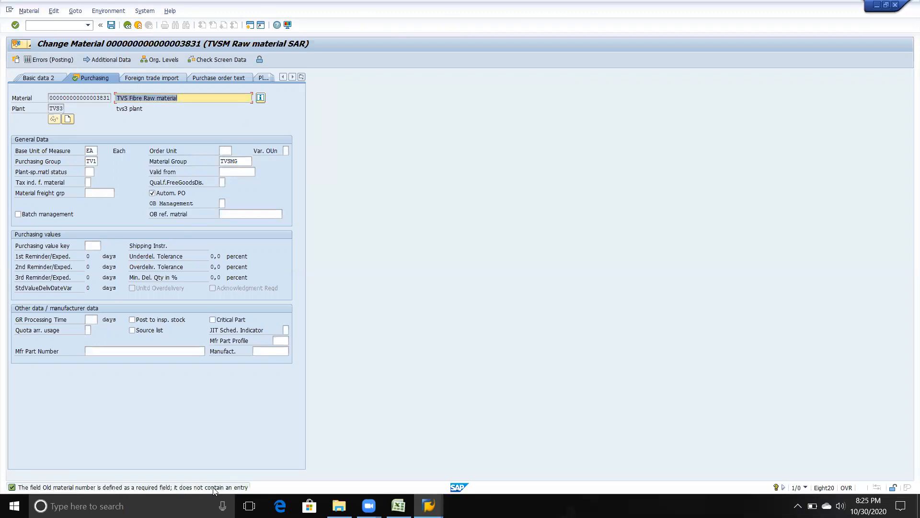
Step: Try once more to save the fibre material on exit, and leave it without saving
{"action": "key", "text": "F3"}
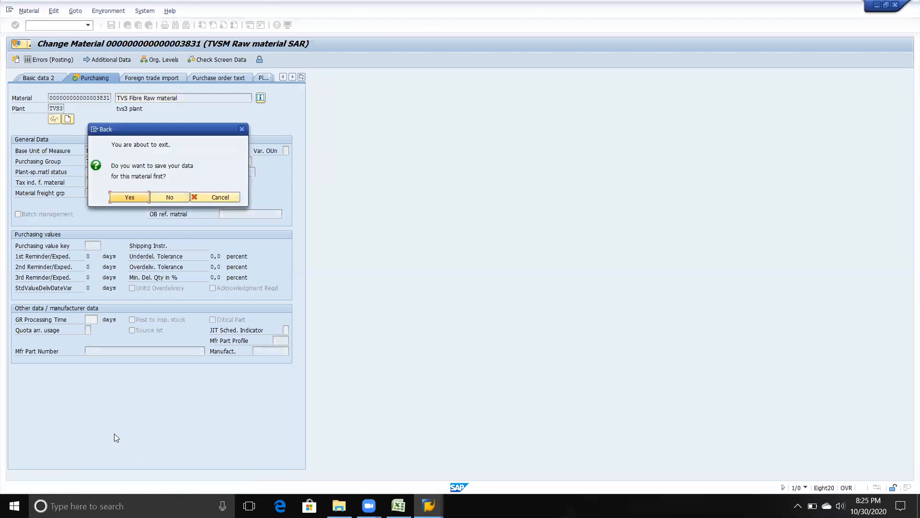
{"action": "key", "text": "Return"}
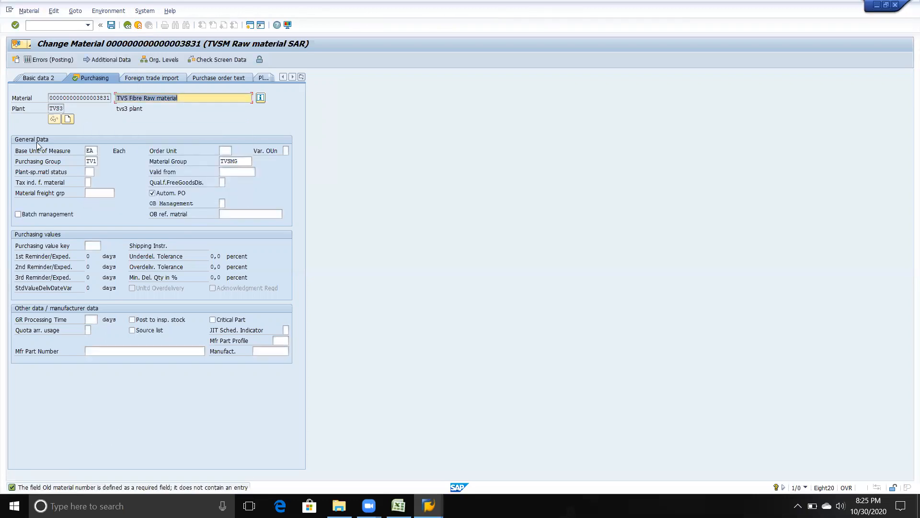
{"action": "left_click", "coordinate": [128, 25]}
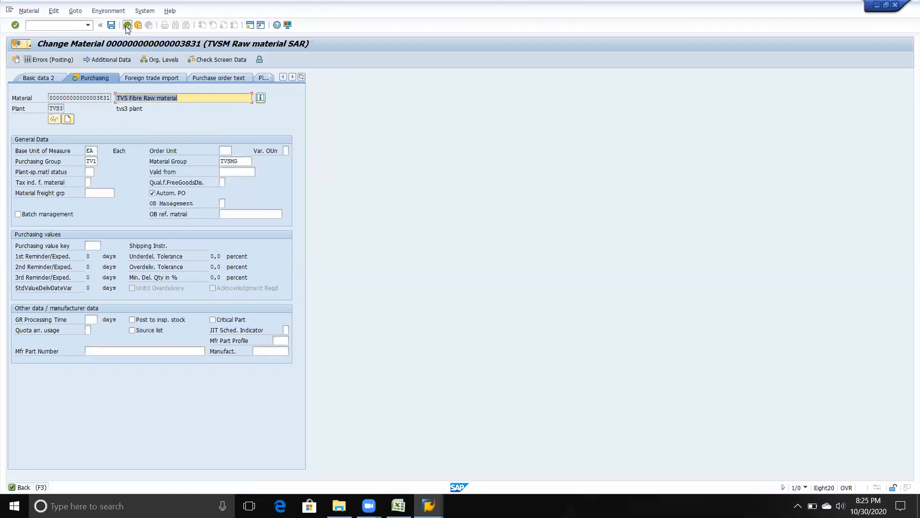
{"action": "left_click", "coordinate": [158, 195]}
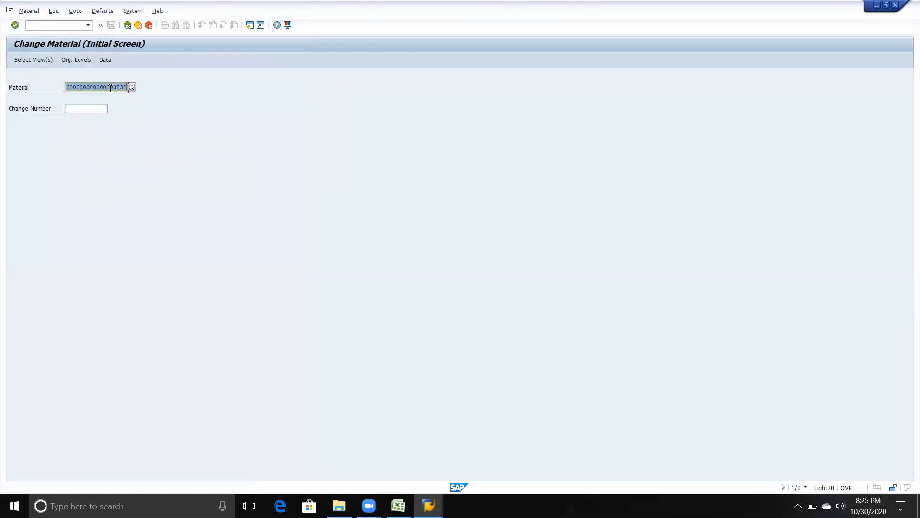
Step: Look up the materials of plant TVS3 again and choose TVS STEEL RAW MATERIAL as the material to change
{"action": "left_click", "coordinate": [132, 87]}
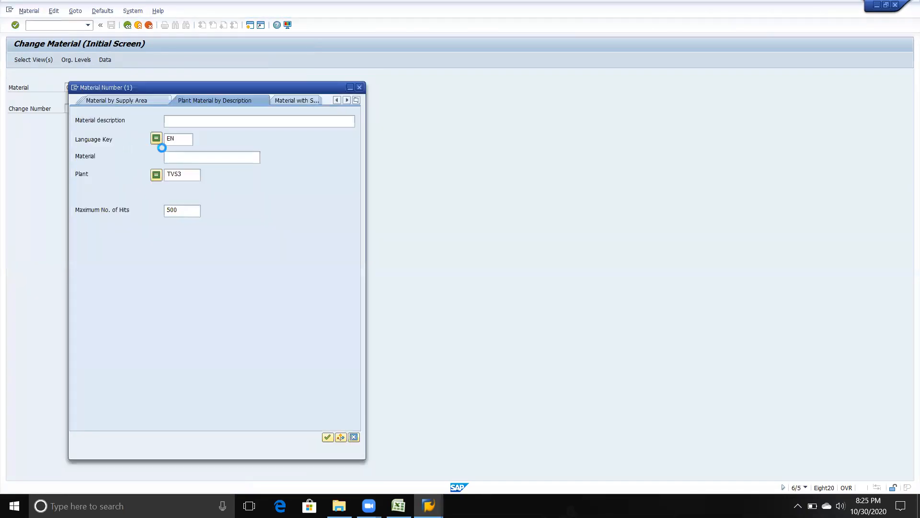
{"action": "left_click", "coordinate": [186, 173]}
{"action": "key", "text": "Return"}
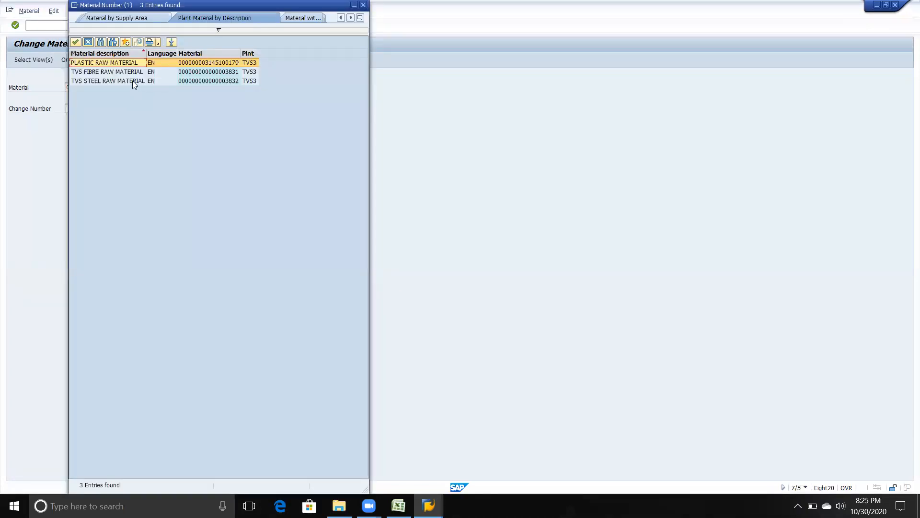
{"action": "left_click", "coordinate": [133, 81]}
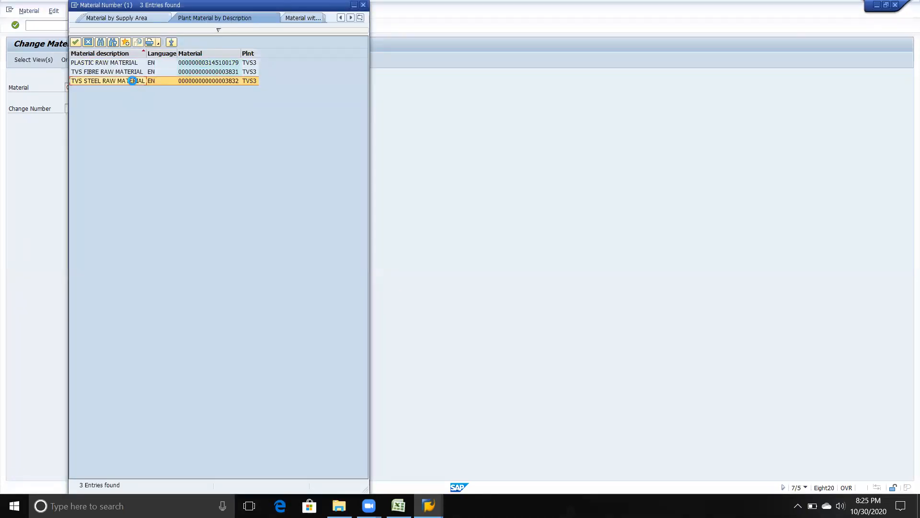
{"action": "double_click", "coordinate": [133, 80]}
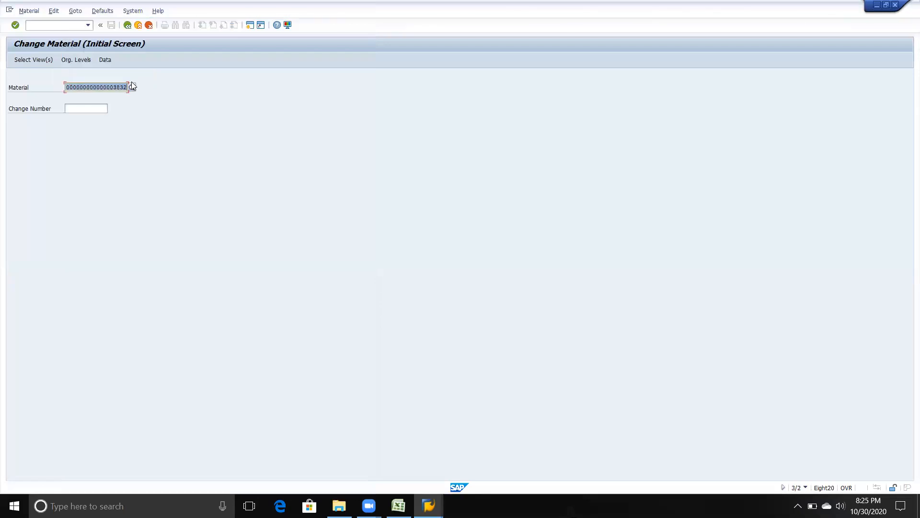
Step: Open the steel material at plant TVS3 with both Basic Data views deselected, keeping Purchasing and Accounting 1
{"action": "left_click", "coordinate": [39, 56]}
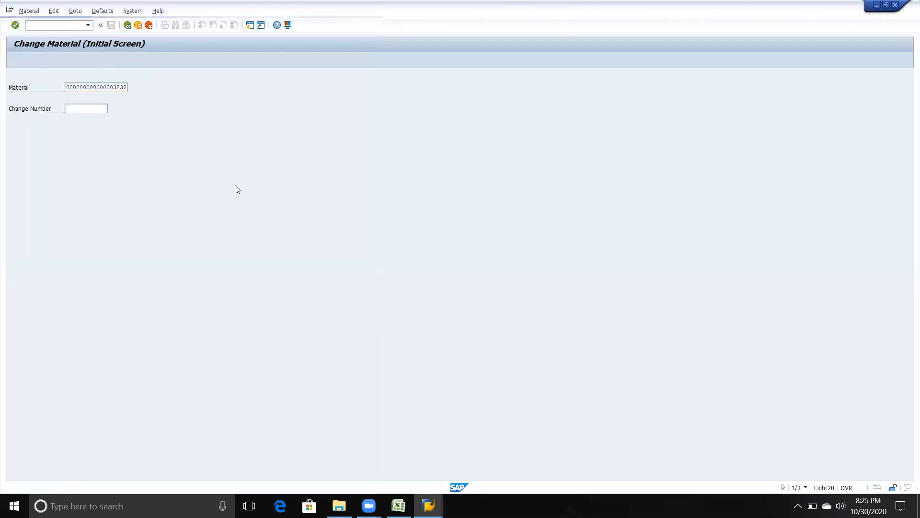
{"action": "left_click", "coordinate": [145, 123]}
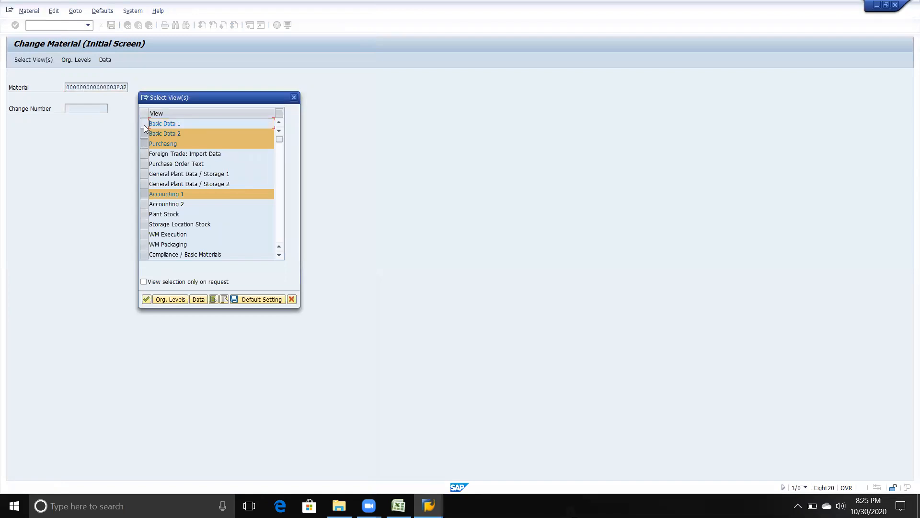
{"action": "left_click", "coordinate": [144, 134]}
{"action": "key", "text": "Return"}
{"action": "key", "text": "space"}
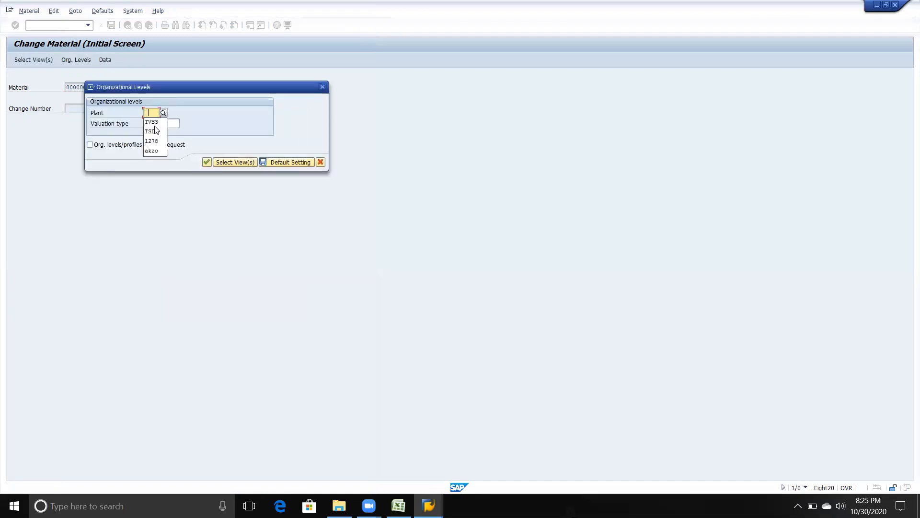
{"action": "left_click", "coordinate": [155, 123]}
{"action": "key", "text": "Return"}
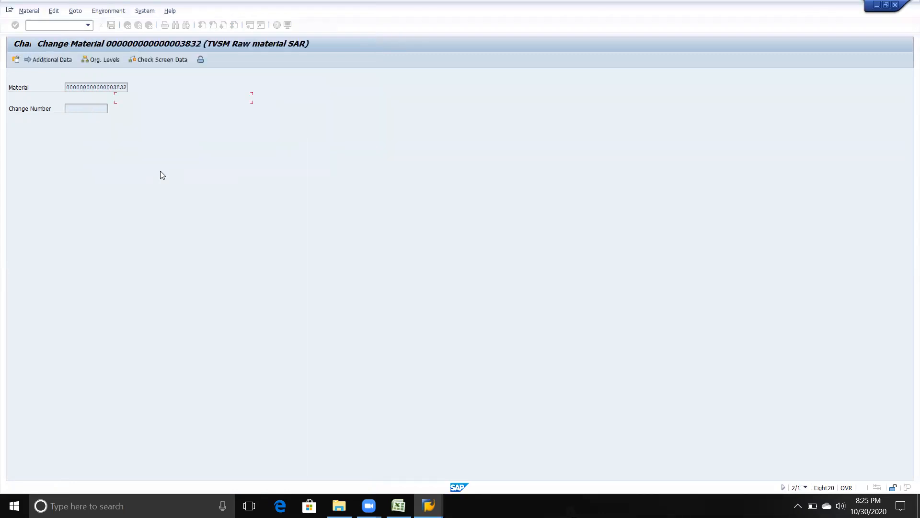
Step: Enable Autom. PO for the steel material, try to save it, and leave the material without saving
{"action": "left_click", "coordinate": [179, 191]}
{"action": "key", "text": "Return"}
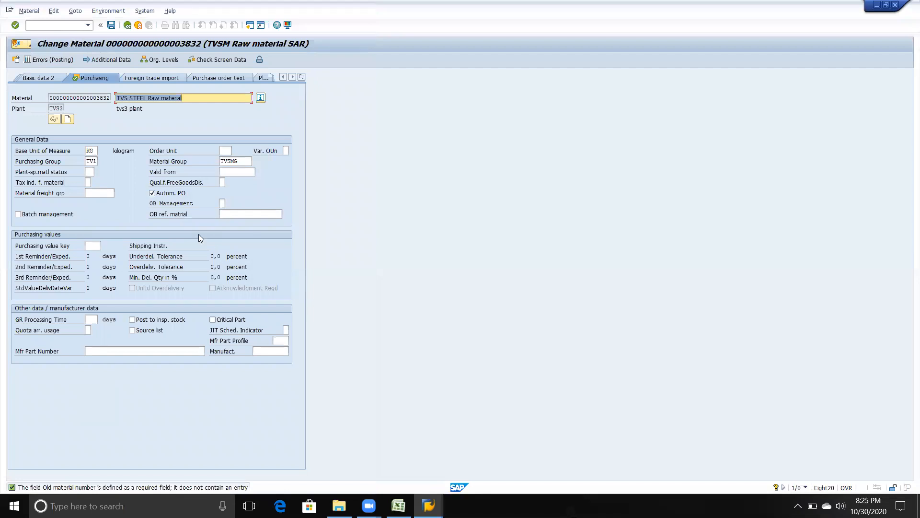
{"action": "key", "text": "Return"}
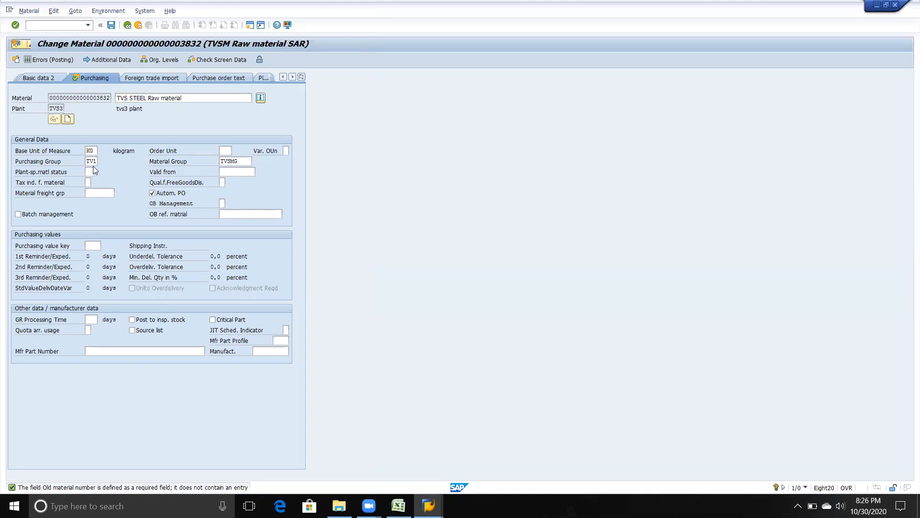
{"action": "key", "text": "Return"}
{"action": "key", "text": "Return"}
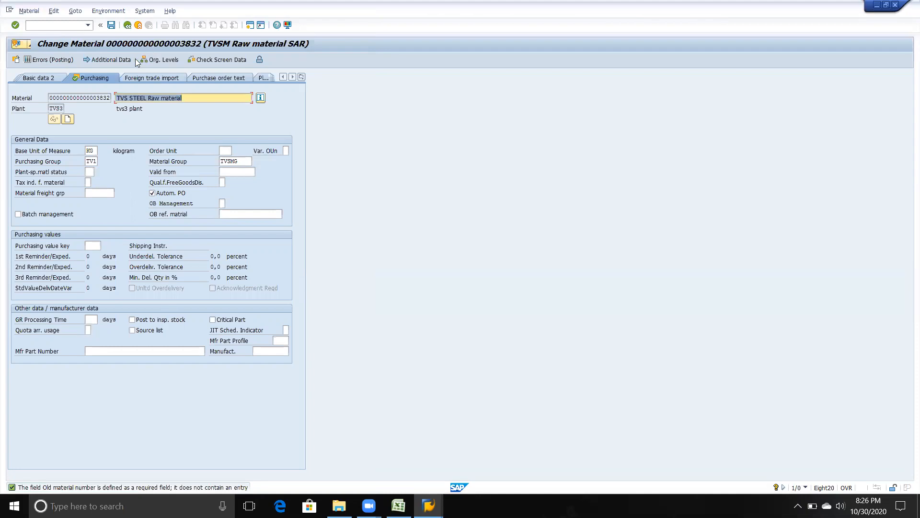
{"action": "left_click", "coordinate": [128, 26]}
{"action": "left_click", "coordinate": [170, 197]}
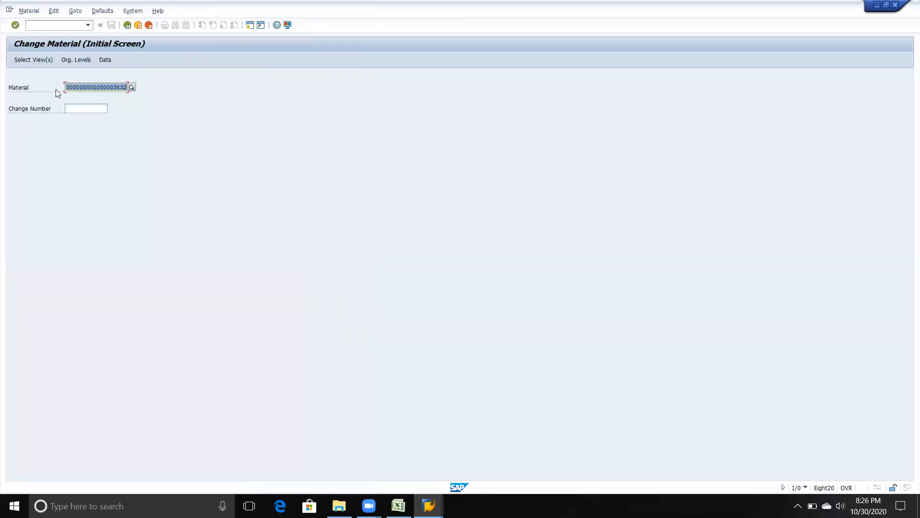
Step: Reopen the steel material at plant TVS3 with Basic Data 1 included and Basic Data 2 deselected
{"action": "left_click", "coordinate": [43, 64]}
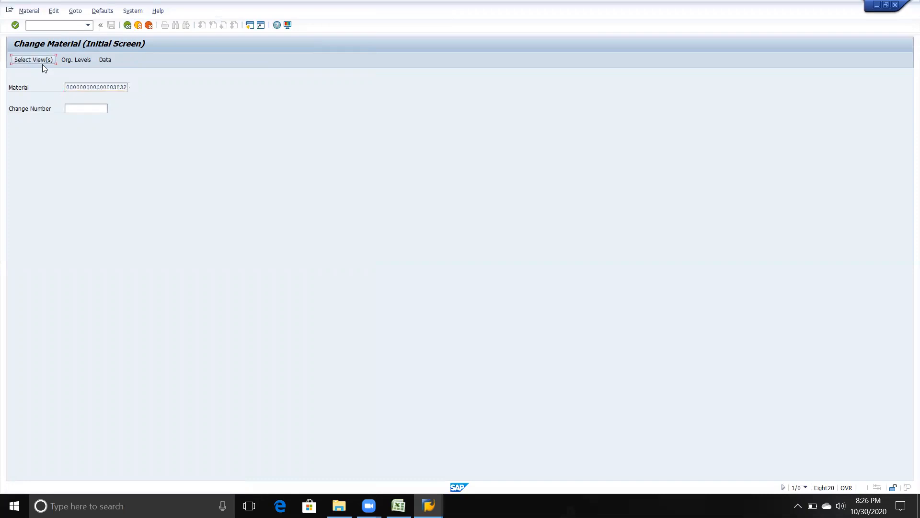
{"action": "left_click", "coordinate": [40, 57]}
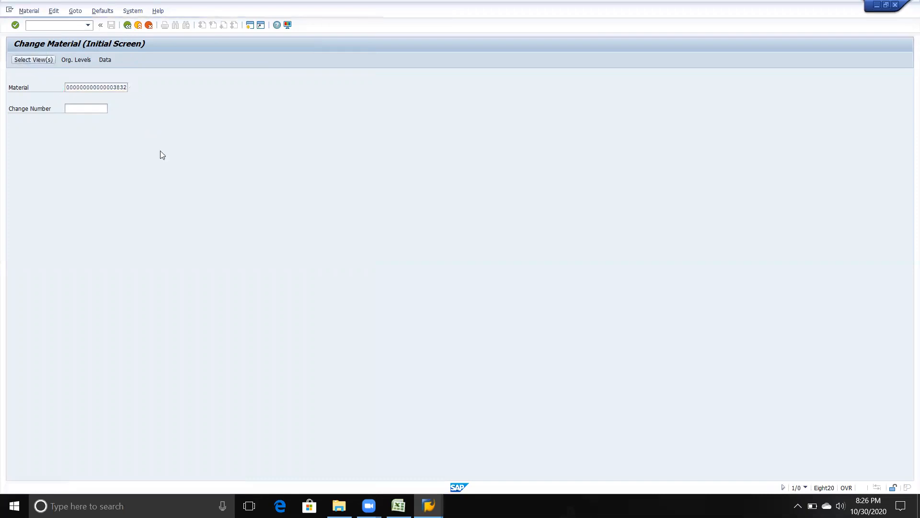
{"action": "left_click", "coordinate": [148, 135]}
{"action": "key", "text": "Return"}
{"action": "type", "text": "t"}
{"action": "key", "text": "Down"}
{"action": "key", "text": "Return"}
{"action": "key", "text": "Return"}
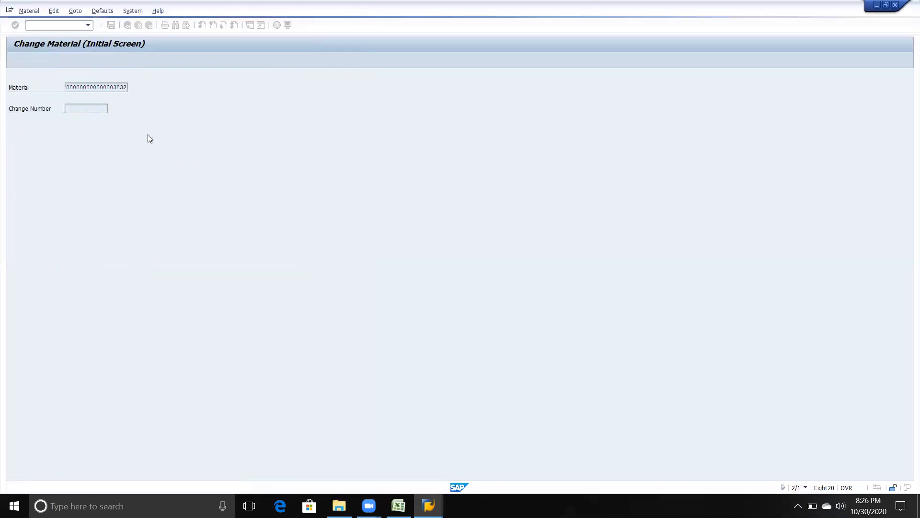
Step: Fill in the steel material's old material number with a previously used entry and continue to the purchasing data
{"action": "left_click", "coordinate": [107, 153]}
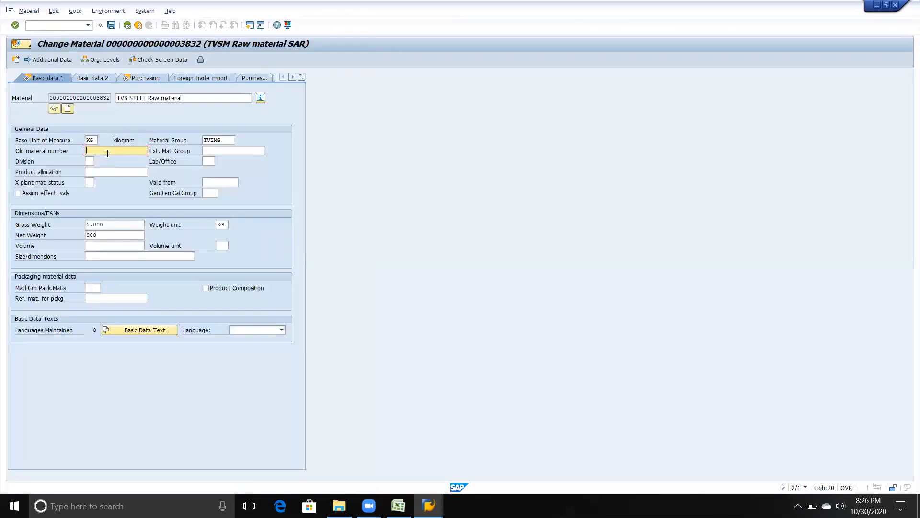
{"action": "key", "text": "Tab"}
{"action": "left_click", "coordinate": [137, 152]}
{"action": "key", "text": "Down"}
{"action": "key", "text": "Return"}
{"action": "key", "text": "Return"}
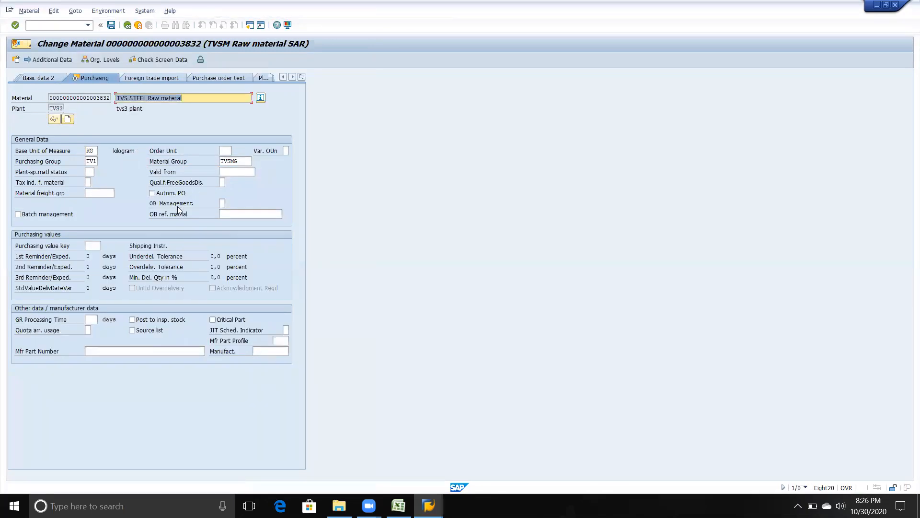
Step: Enable Autom. PO in the steel material's purchasing data and save the material
{"action": "left_click", "coordinate": [171, 191]}
{"action": "key", "text": "Return"}
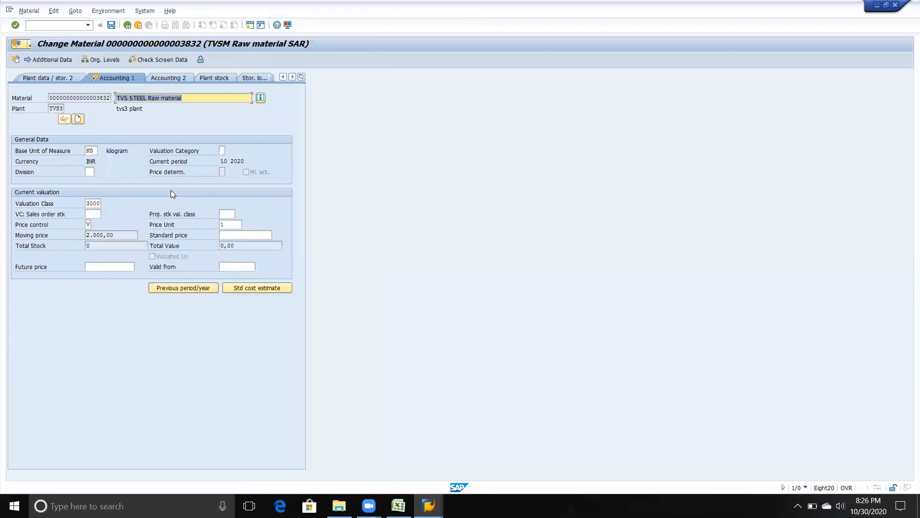
{"action": "key", "text": "ctrl+s"}
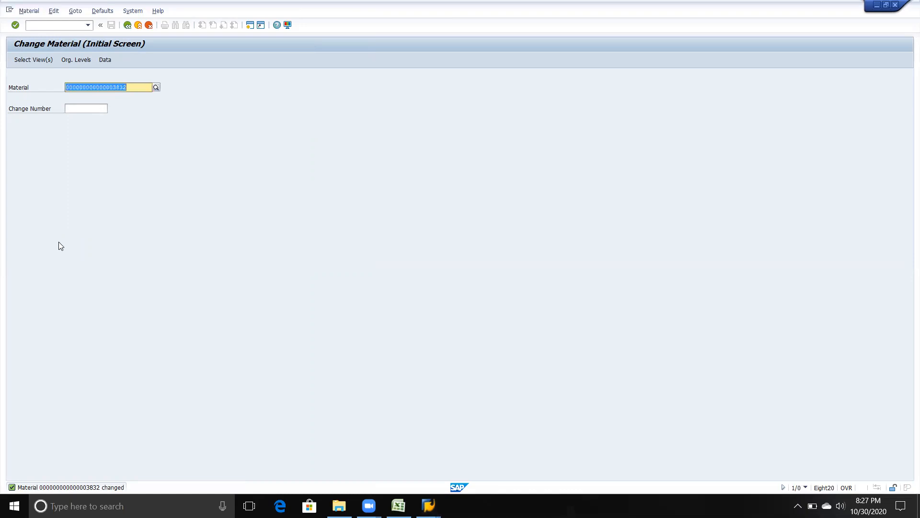
Step: Switch to the Excel lecture sheet and add borders to all cells of the Automatic PO block, D69:F71
{"action": "key", "text": "alt+Tab"}
{"action": "key", "text": "Up"}
{"action": "key", "text": "Up"}
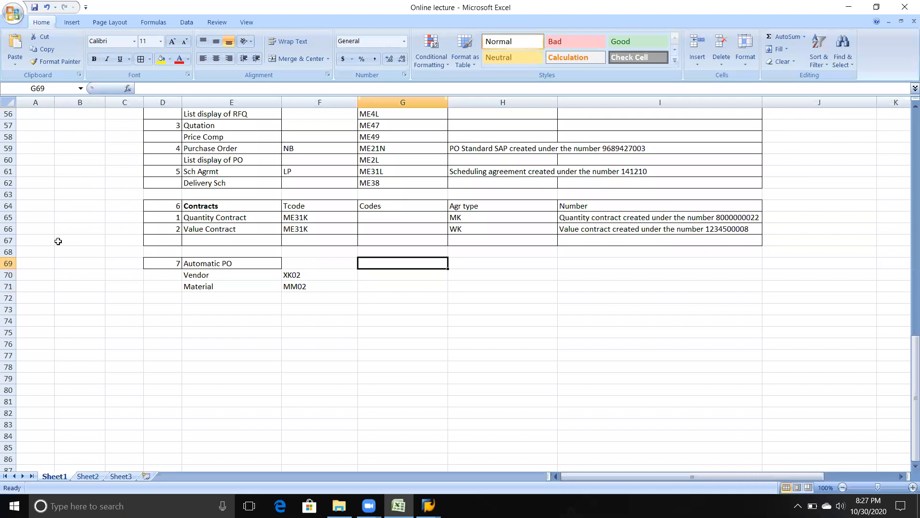
{"action": "key", "text": "Left"}
{"action": "key", "text": "Left"}
{"action": "key", "text": "shift+Down"}
{"action": "key", "text": "shift+Right"}
{"action": "key", "text": "shift+Right"}
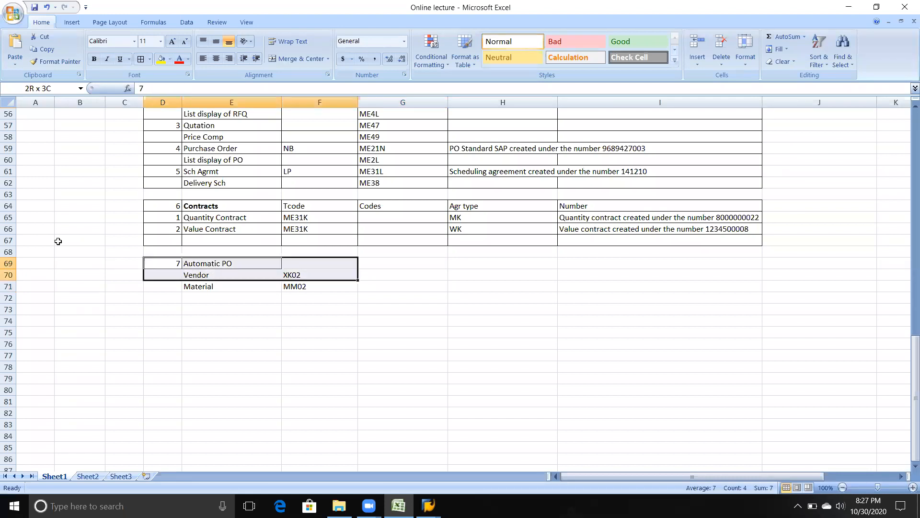
{"action": "key", "text": "shift+Down"}
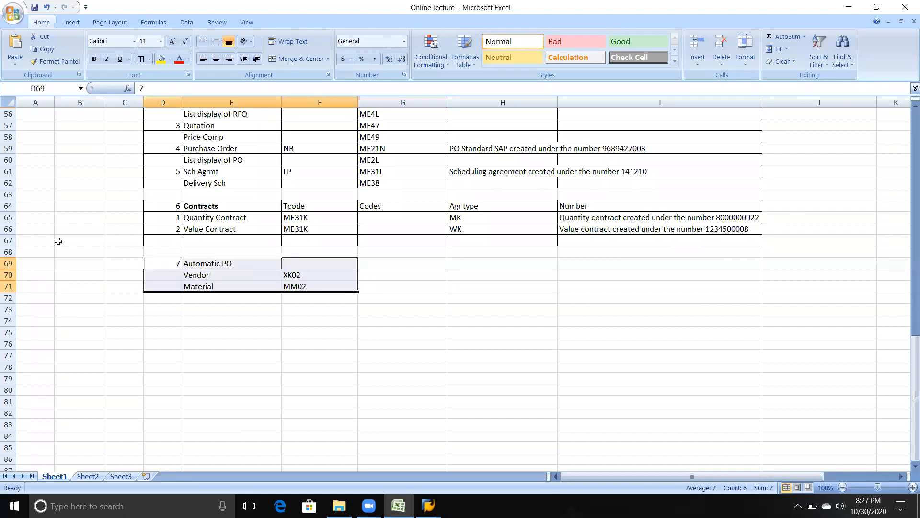
{"action": "left_click", "coordinate": [140, 59]}
Step: Enter the heading Tcode in cell F69 beside Automatic PO
{"action": "left_click", "coordinate": [304, 271]}
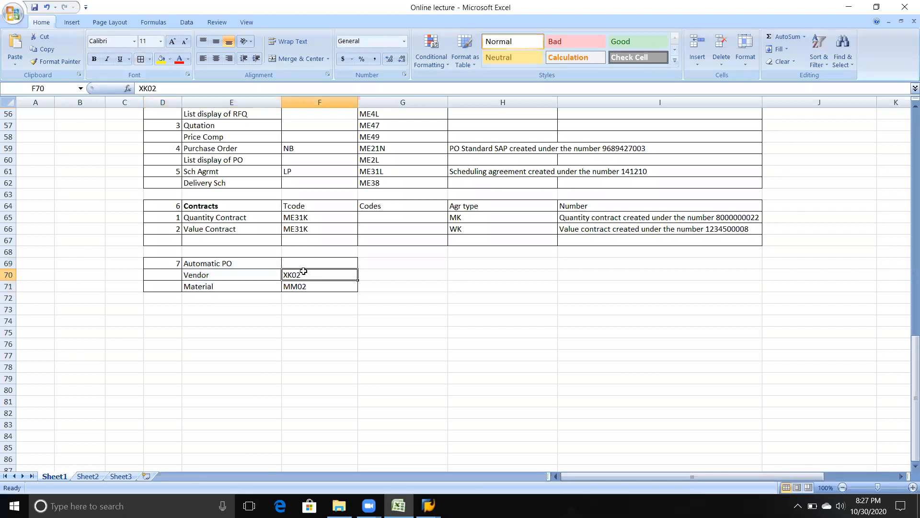
{"action": "left_click", "coordinate": [307, 264]}
{"action": "type", "text": "t"}
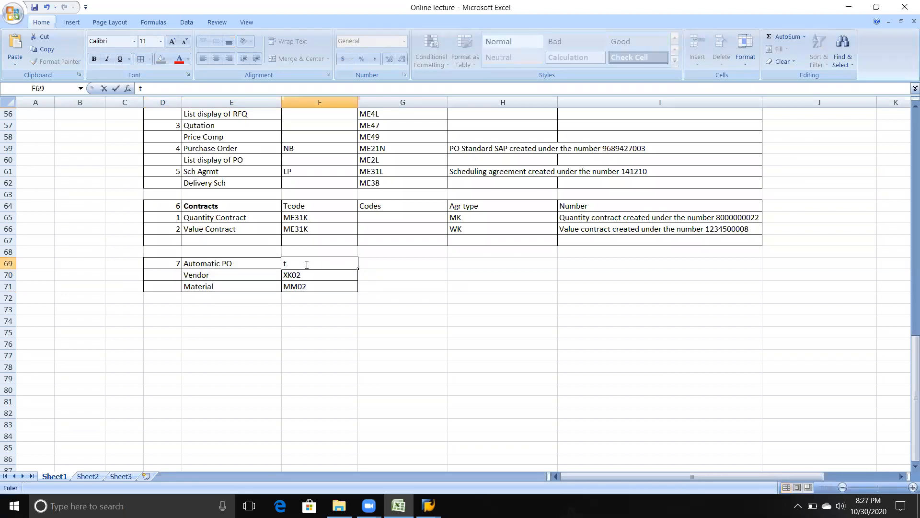
{"action": "type", "text": "Tcode"}
{"action": "key", "text": "Tab"}
{"action": "left_click", "coordinate": [306, 263]}
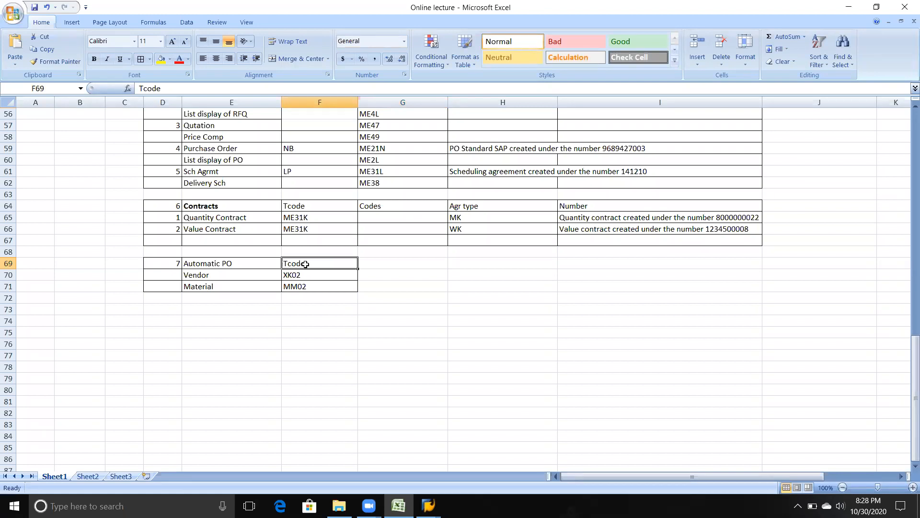
Step: Switch to SAP, restart transaction MM02, and look up and choose the TVS Fibre Raw material for changing
{"action": "key", "text": "alt+Tab"}
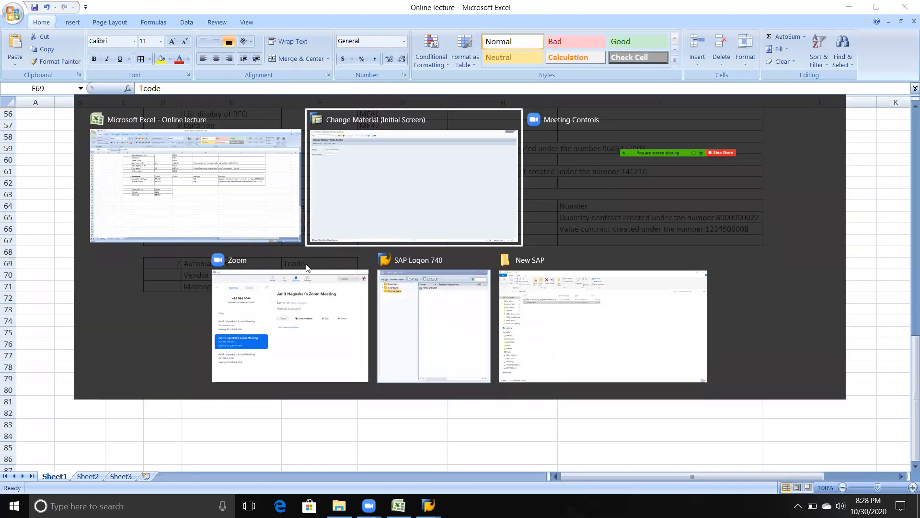
{"action": "left_click", "coordinate": [61, 24]}
{"action": "type", "text": "/nmm02"}
{"action": "key", "text": "Return"}
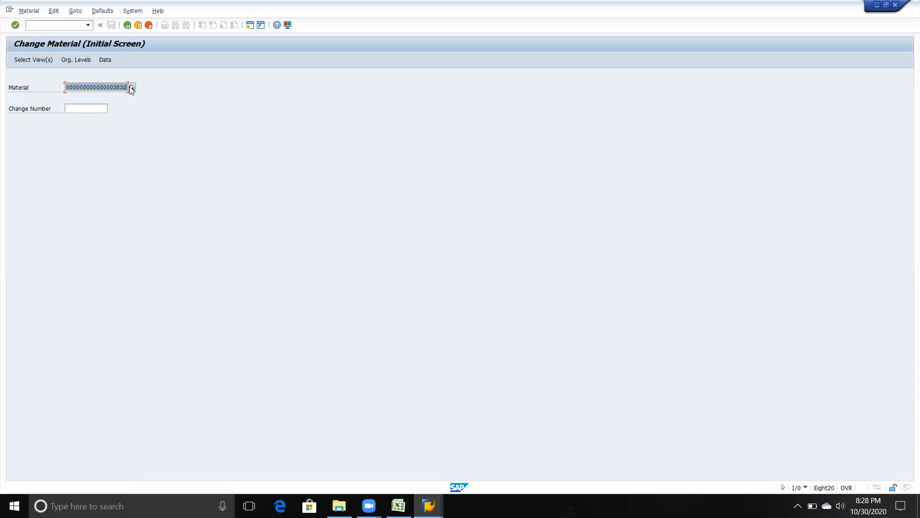
{"action": "left_click", "coordinate": [130, 88]}
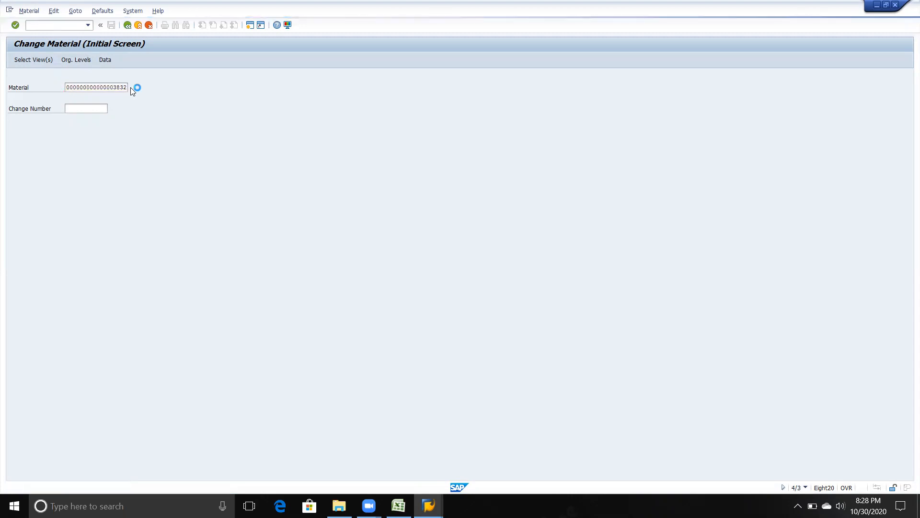
{"action": "left_click", "coordinate": [188, 175]}
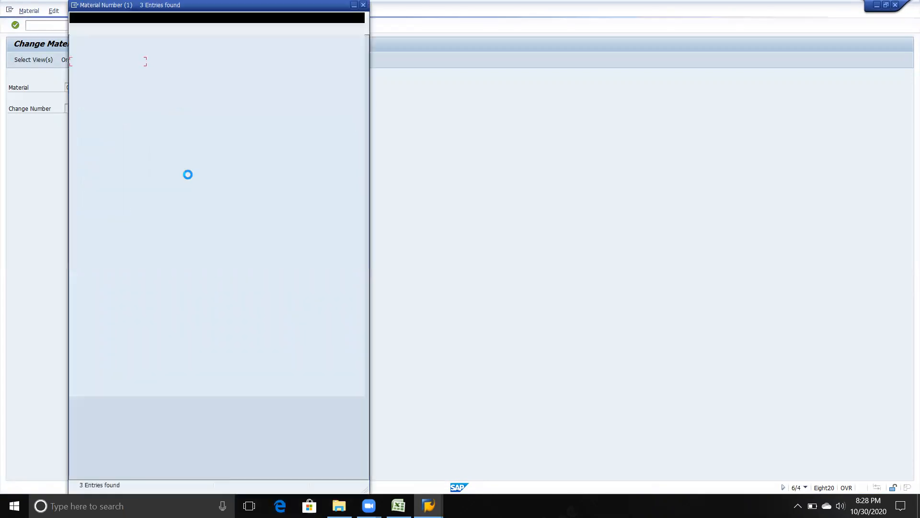
{"action": "double_click", "coordinate": [121, 73]}
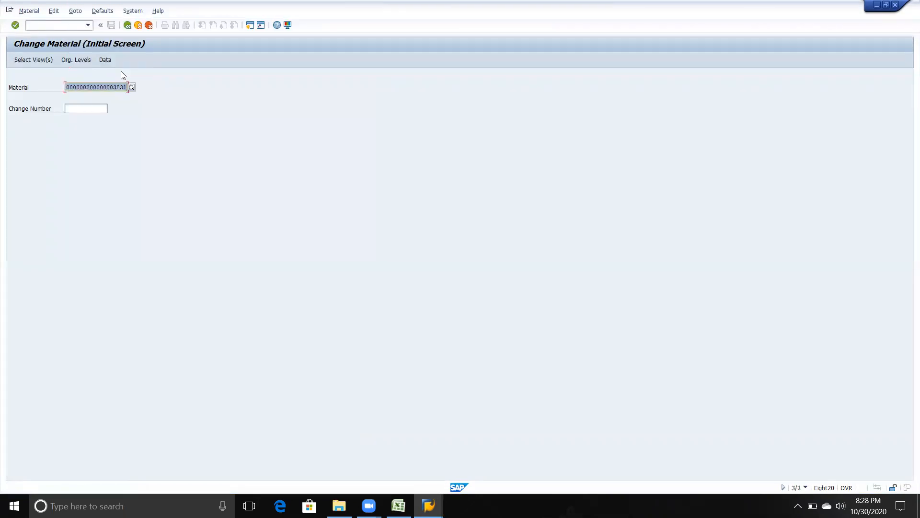
Step: Open the fibre material at plant TVS3 with the Basic Data 1, Purchasing and Accounting 1 views, leaving out Basic Data 2
{"action": "left_click", "coordinate": [20, 60]}
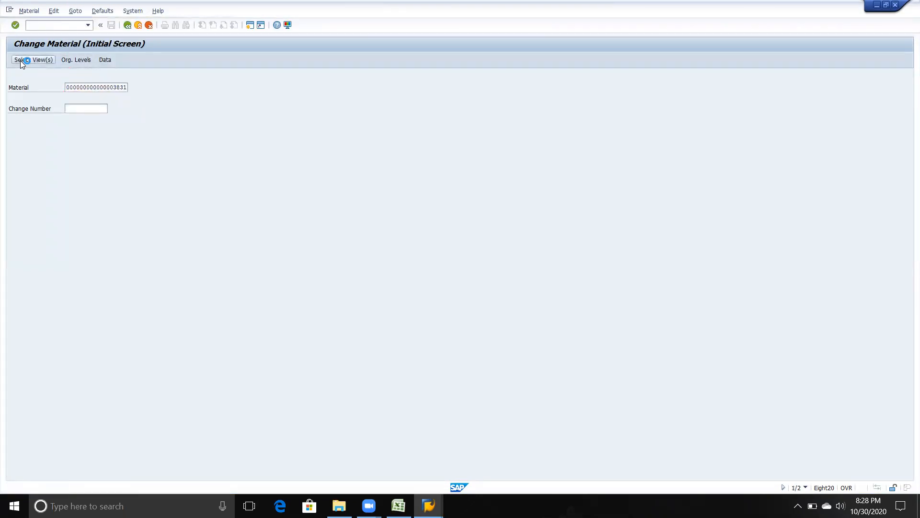
{"action": "left_click", "coordinate": [147, 137]}
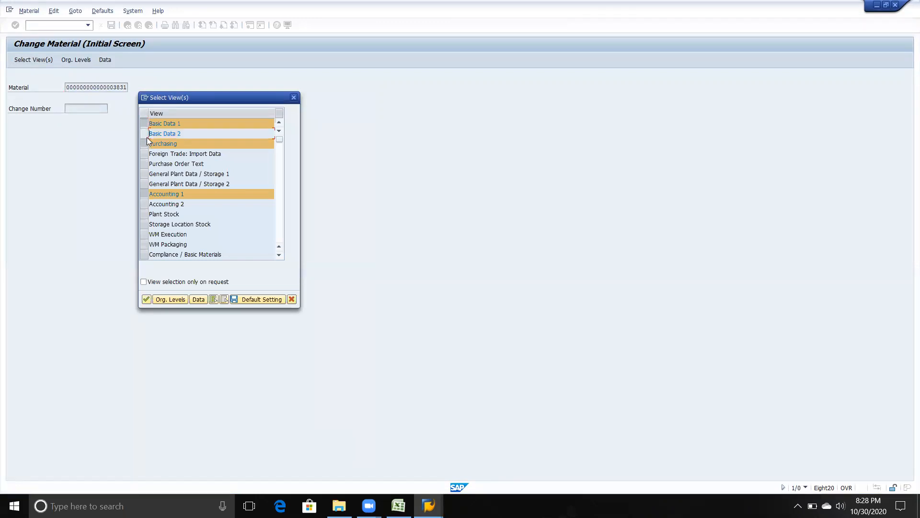
{"action": "key", "text": "Return"}
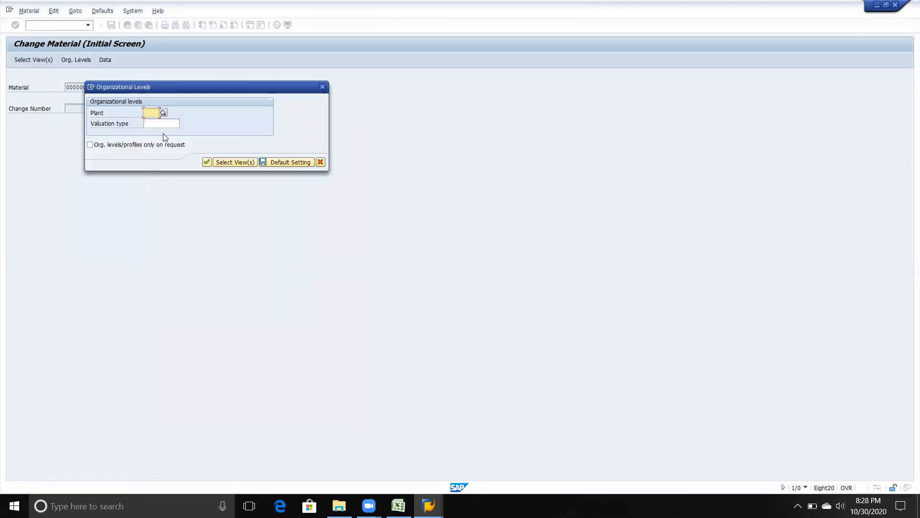
{"action": "key", "text": "Down"}
{"action": "key", "text": "Return"}
{"action": "key", "text": "Return"}
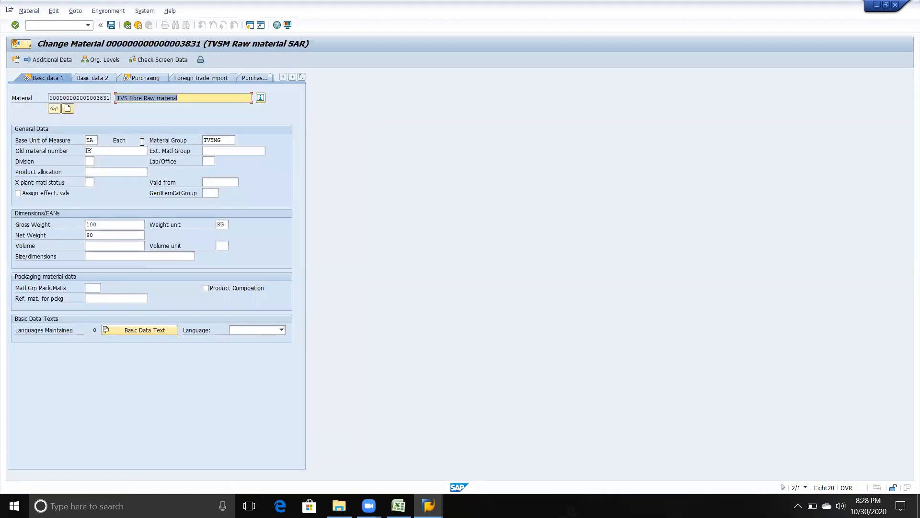
{"action": "left_click", "coordinate": [112, 150]}
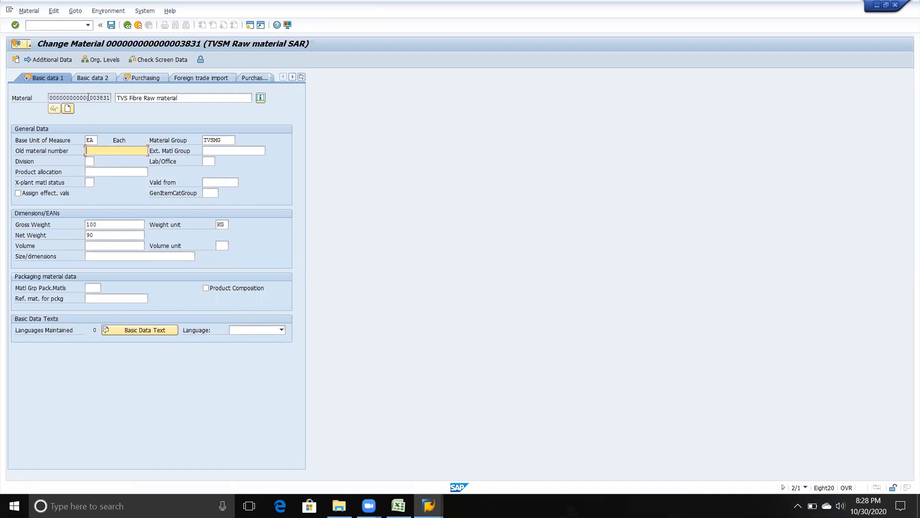
{"action": "type", "text": "0003145100179"}
{"action": "key", "text": "Return"}
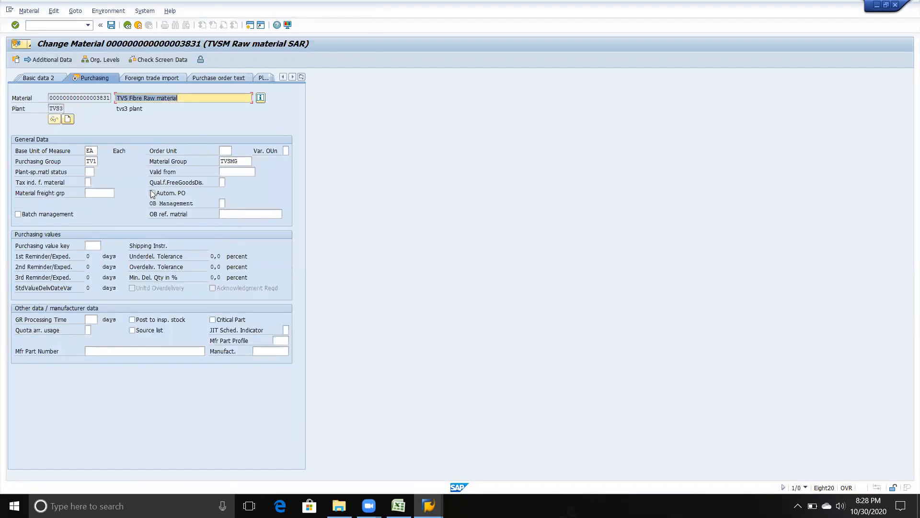
Step: Enable Autom. PO in the fibre material's purchasing data and save the material
{"action": "left_click", "coordinate": [153, 193]}
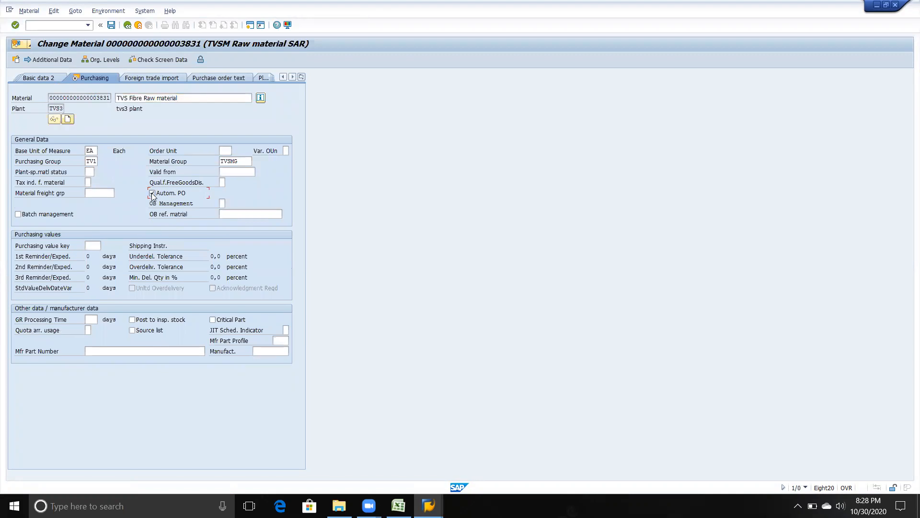
{"action": "key", "text": "Return"}
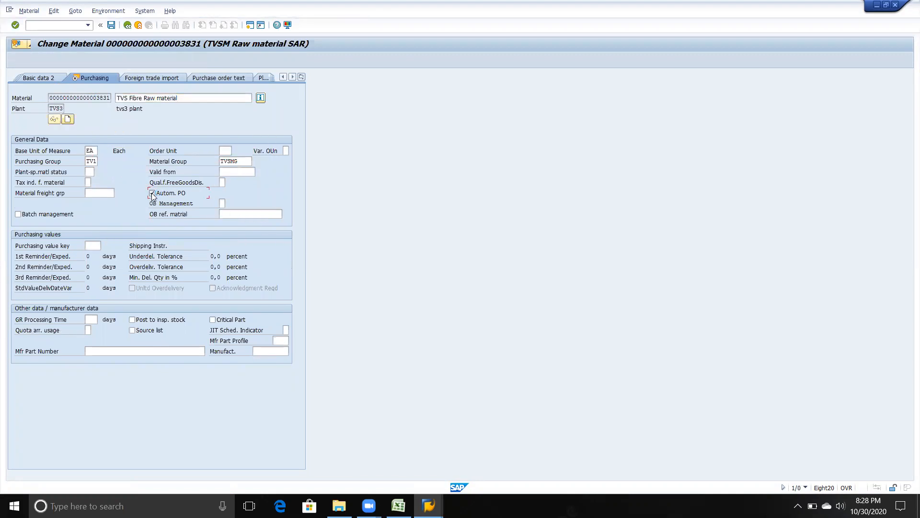
{"action": "key", "text": "ctrl+s"}
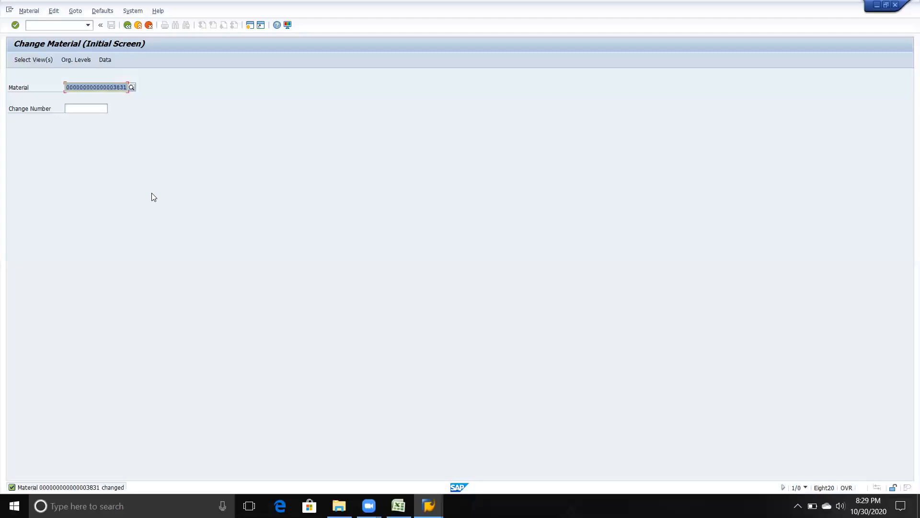
Step: Switch to the Excel lecture sheet and review the Automatic PO table with its vendor and material transaction codes
{"action": "key", "text": "alt+Tab"}
{"action": "key", "text": "alt+shift+Tab"}
{"action": "key", "text": "alt+Tab"}
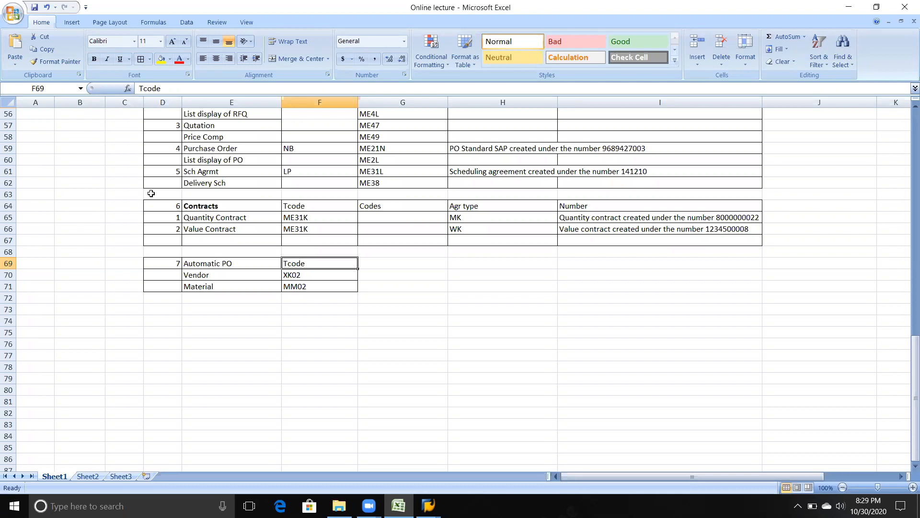
{"action": "left_click", "coordinate": [234, 271]}
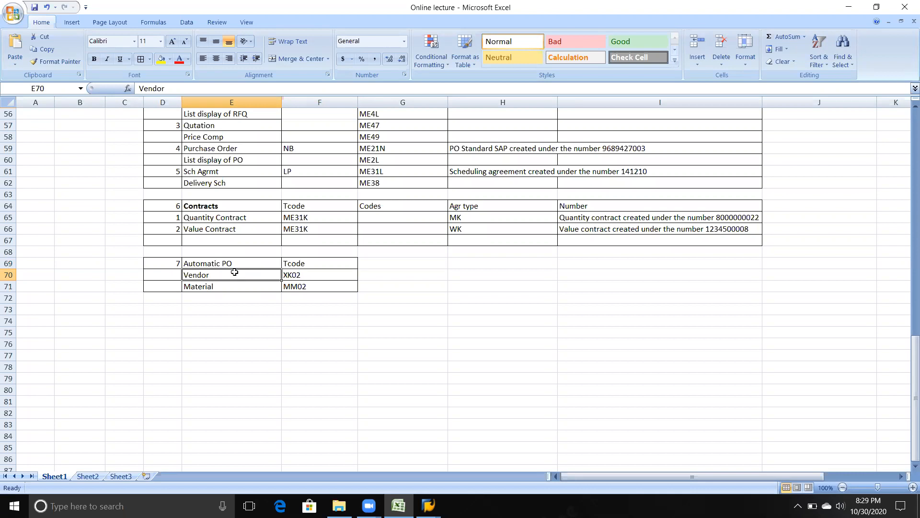
{"action": "left_click", "coordinate": [279, 306]}
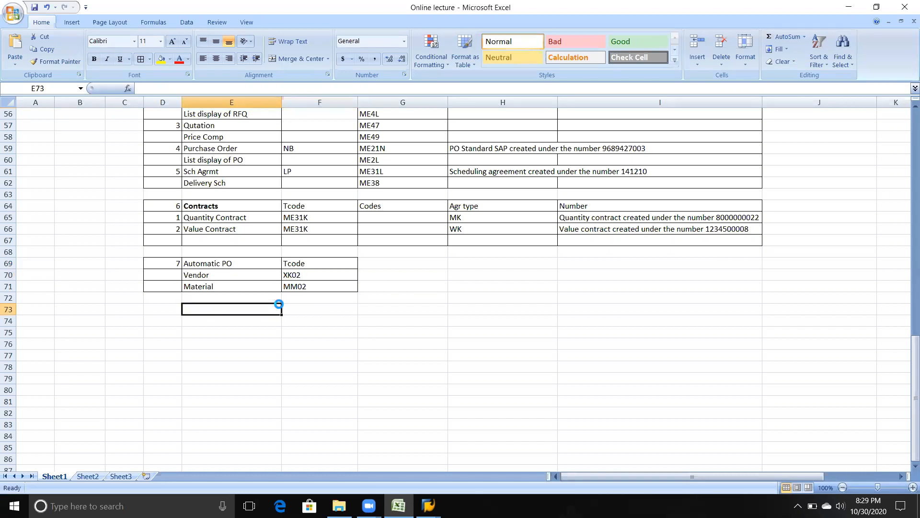
Step: Switch back to SAP and exit the Change Material transaction to the SAP Easy Access menu
{"action": "left_click", "coordinate": [428, 505]}
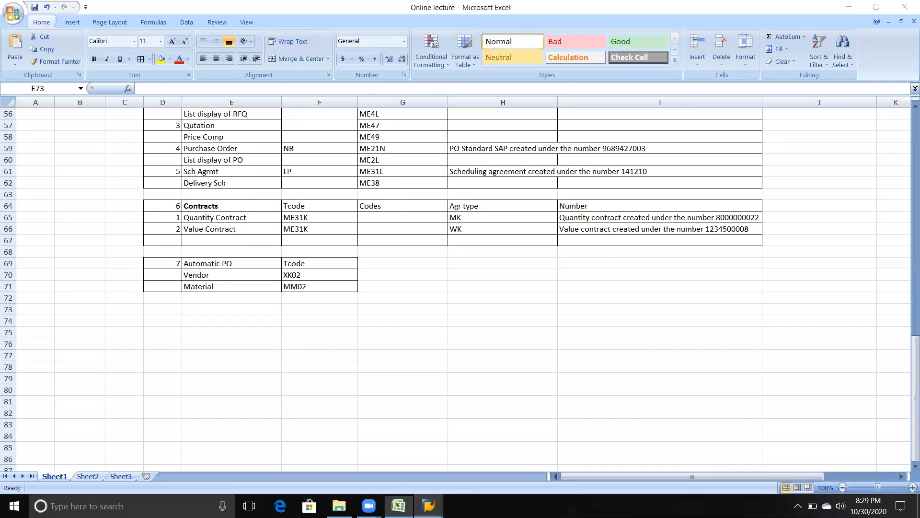
{"action": "left_click", "coordinate": [450, 441]}
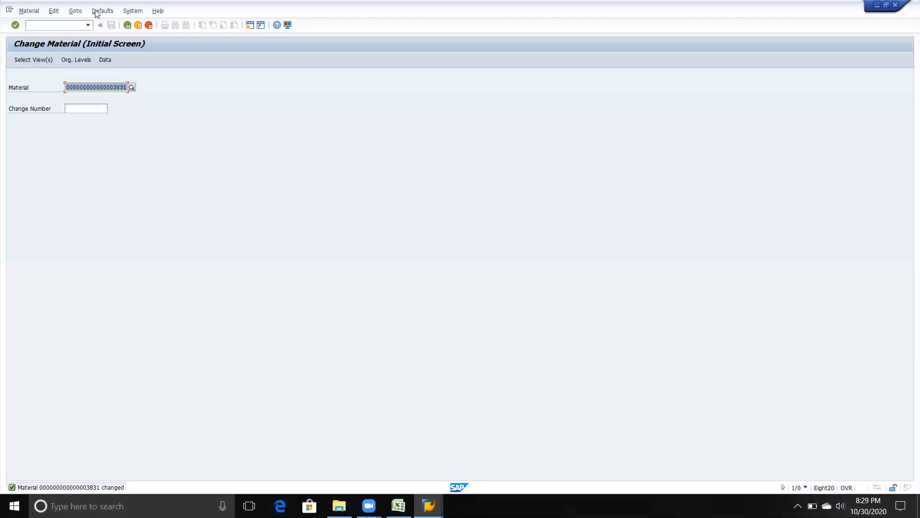
{"action": "left_click", "coordinate": [127, 25]}
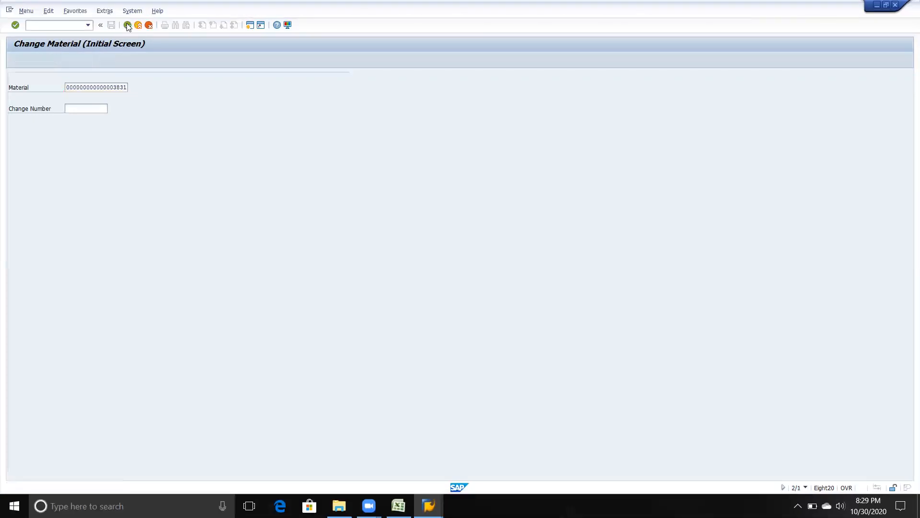
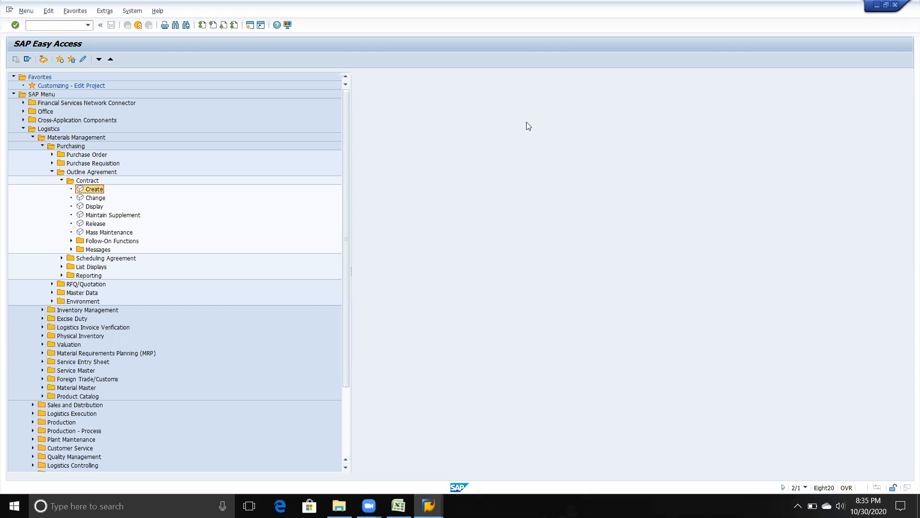
{"action": "key", "text": "alt+Tab"}
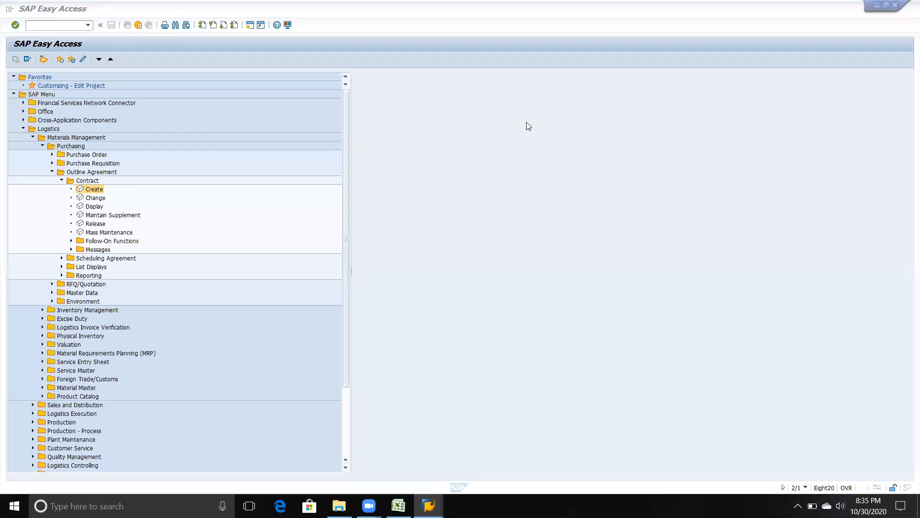